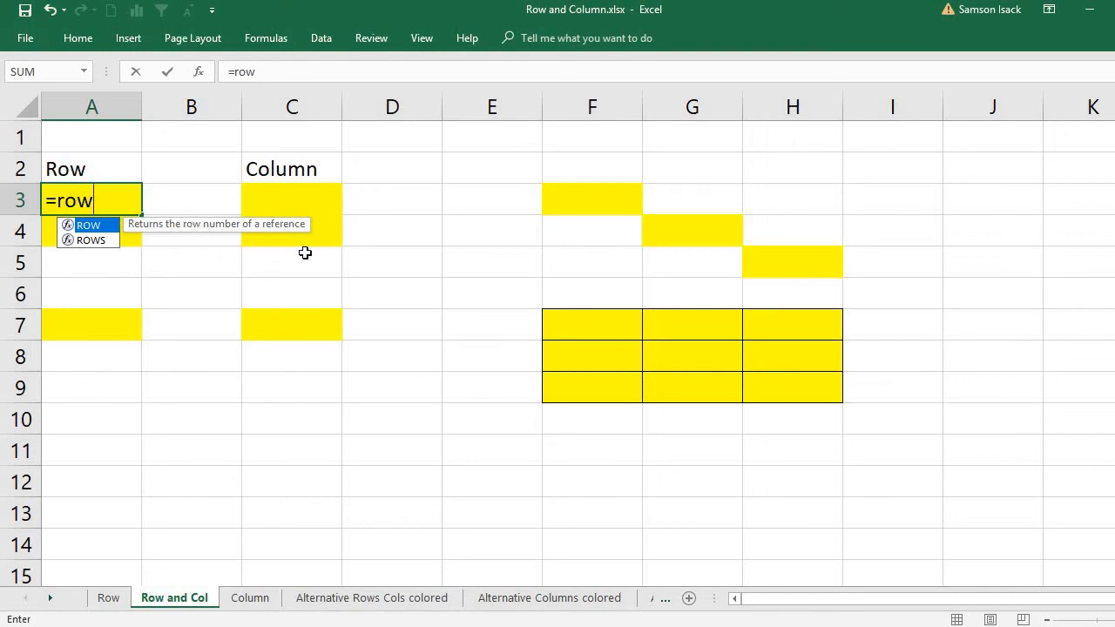
Complete the formula =ROW() in cell A3 and reselect that cell
{"action": "type", "text": "()"}
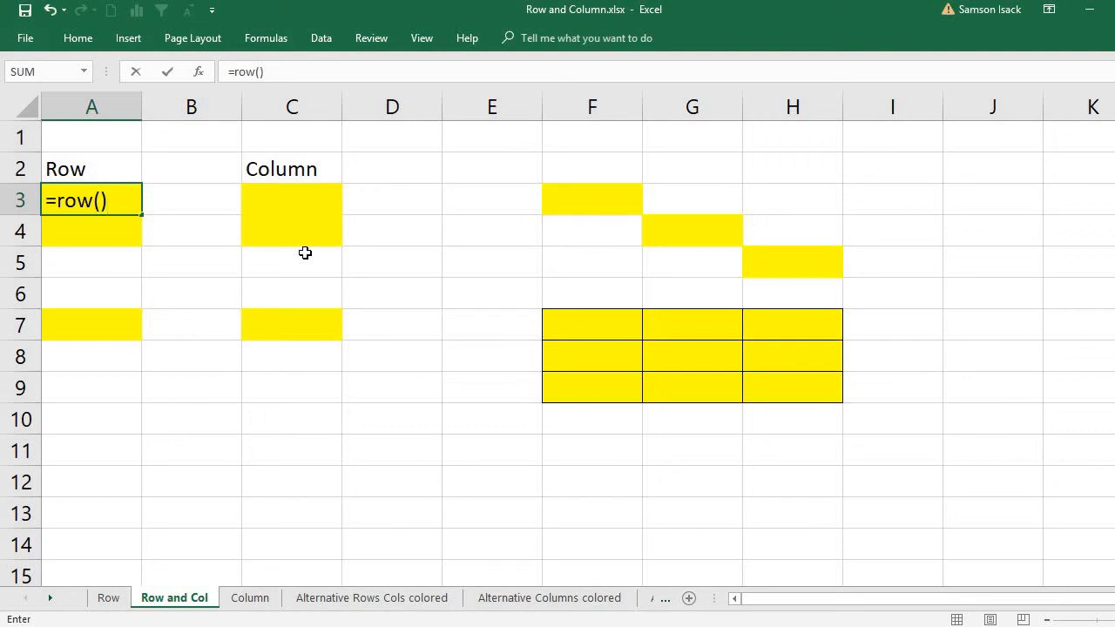
{"action": "key", "text": "Return"}
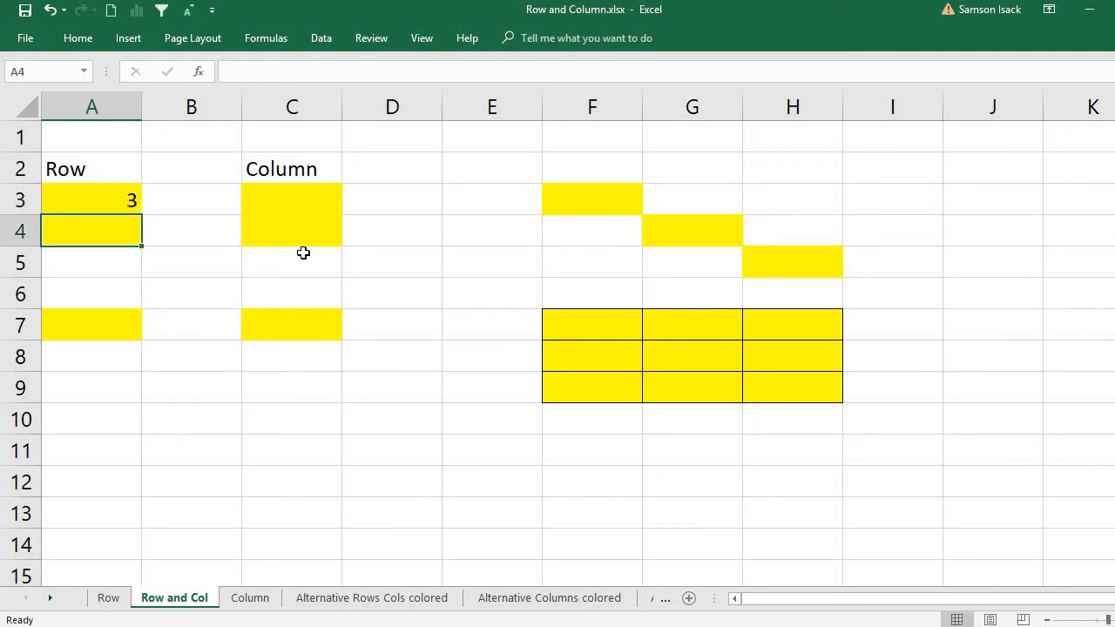
{"action": "left_click", "coordinate": [114, 197]}
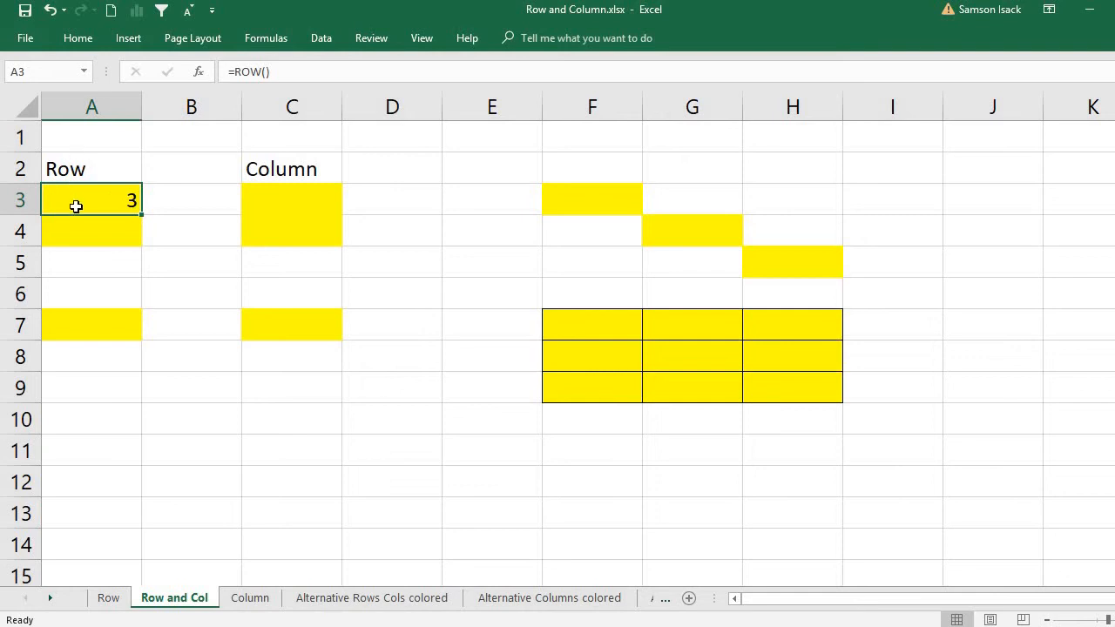
Compare cell A3's result with its cell reference and the row headings 1 to 3
{"action": "left_click", "coordinate": [30, 74]}
{"action": "left_click", "coordinate": [111, 204]}
{"action": "left_click", "coordinate": [21, 148]}
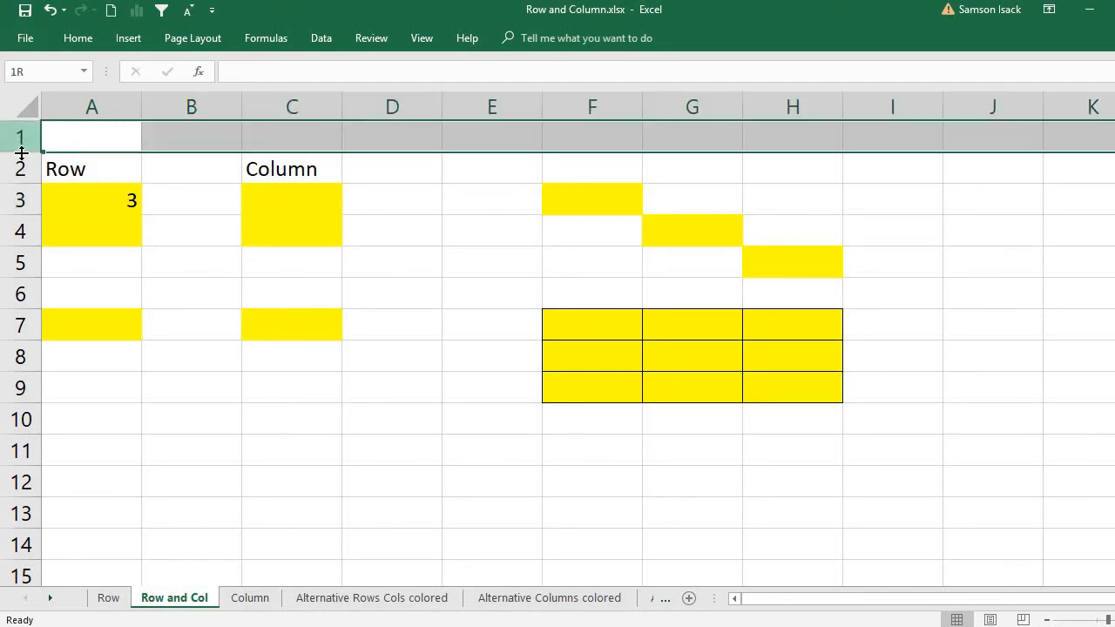
{"action": "left_click", "coordinate": [19, 169]}
{"action": "left_click", "coordinate": [19, 199]}
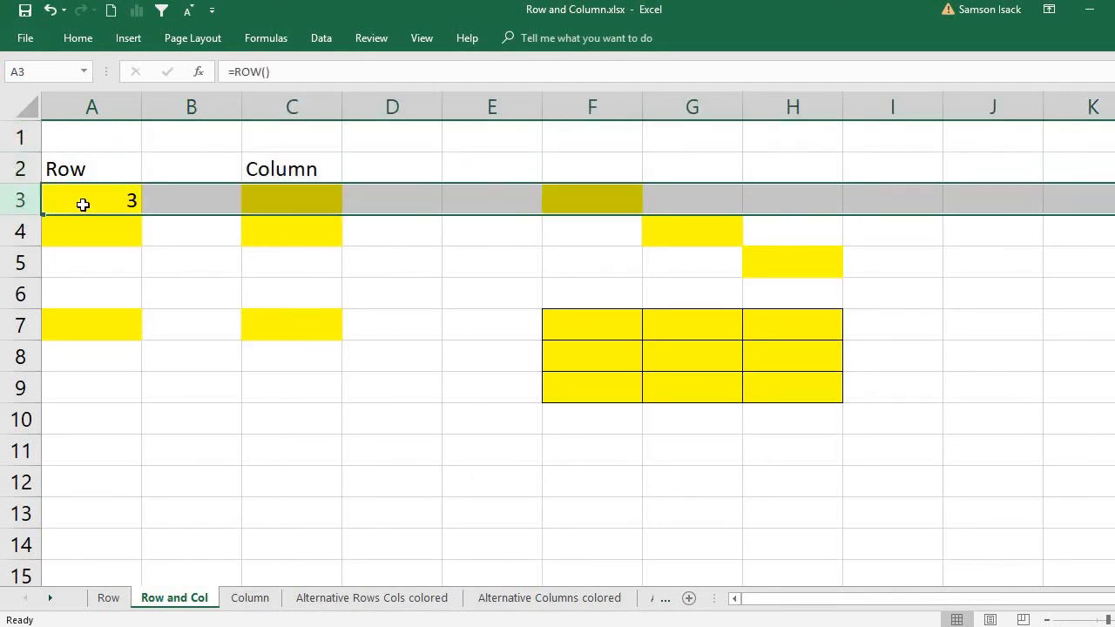
{"action": "left_click", "coordinate": [83, 204]}
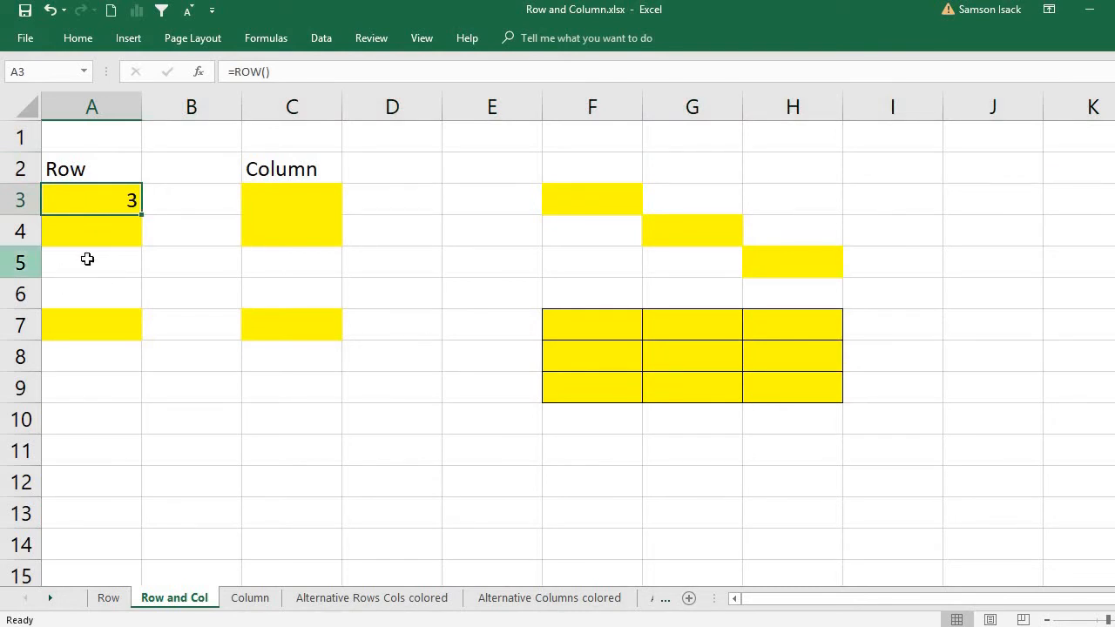
Enter =ROW() in cell A4 and check the result against the cell's reference
{"action": "left_click", "coordinate": [99, 233]}
{"action": "type", "text": "="}
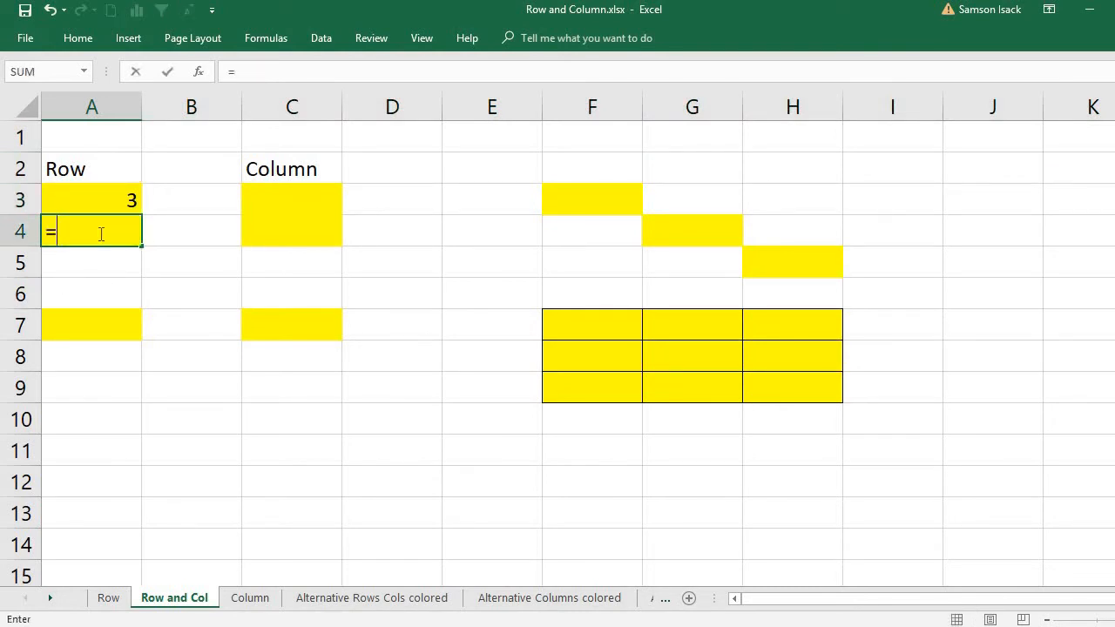
{"action": "type", "text": "row"}
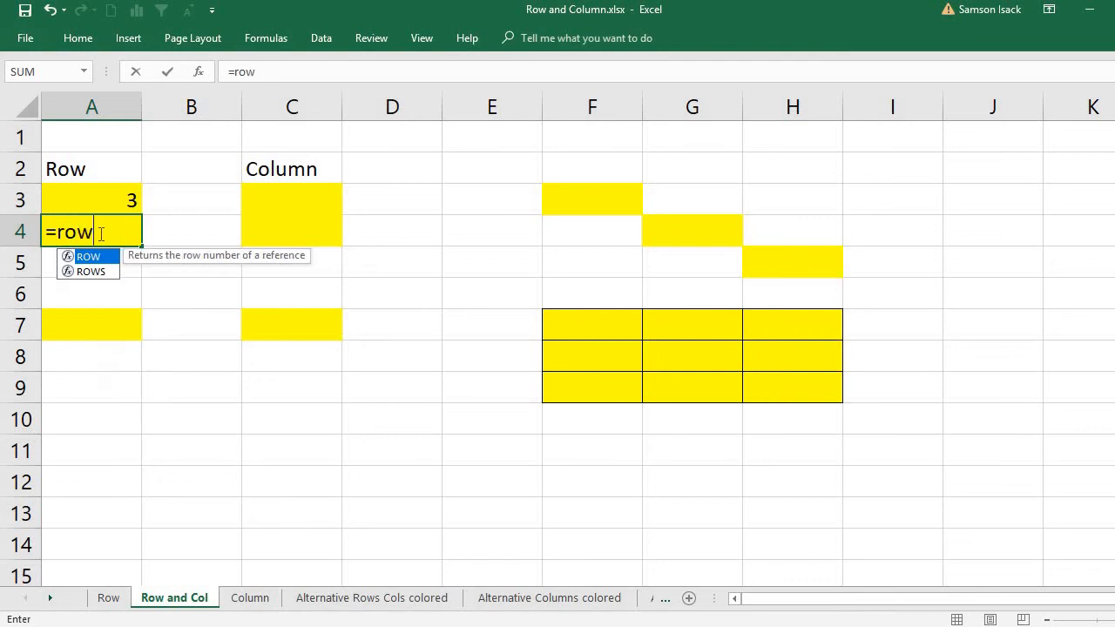
{"action": "type", "text": "()"}
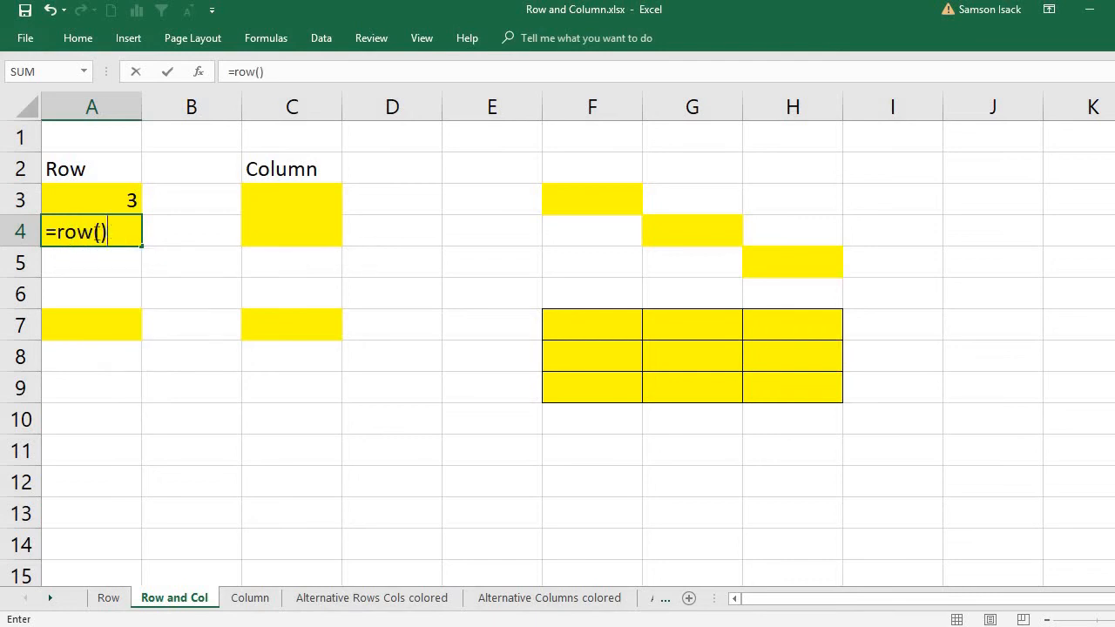
{"action": "left_click", "coordinate": [102, 232]}
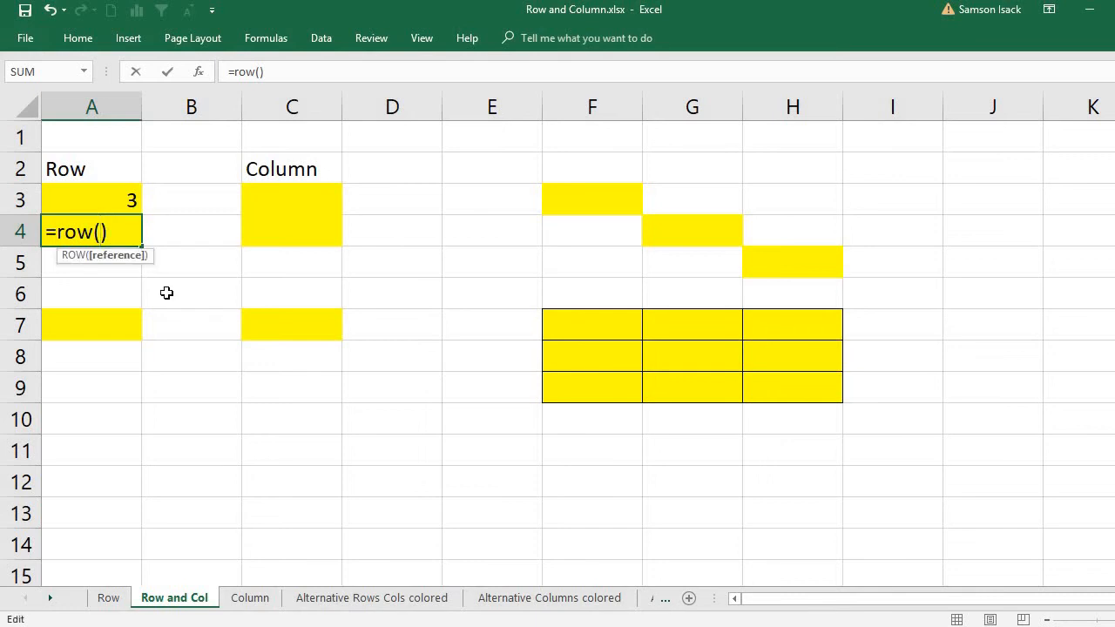
{"action": "key", "text": "Return"}
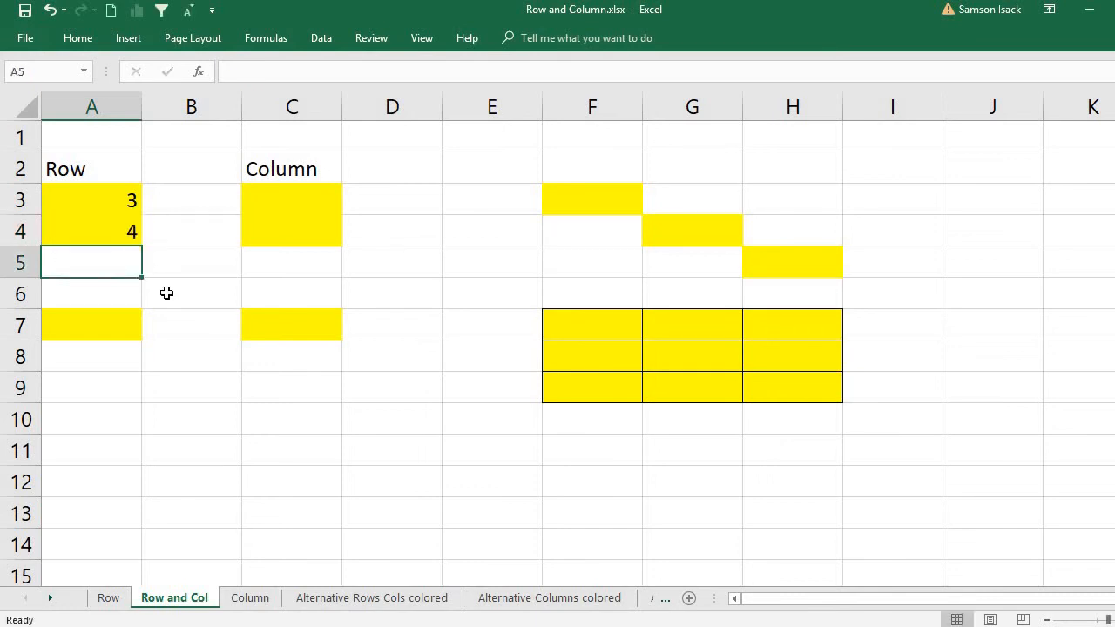
{"action": "left_click", "coordinate": [111, 227]}
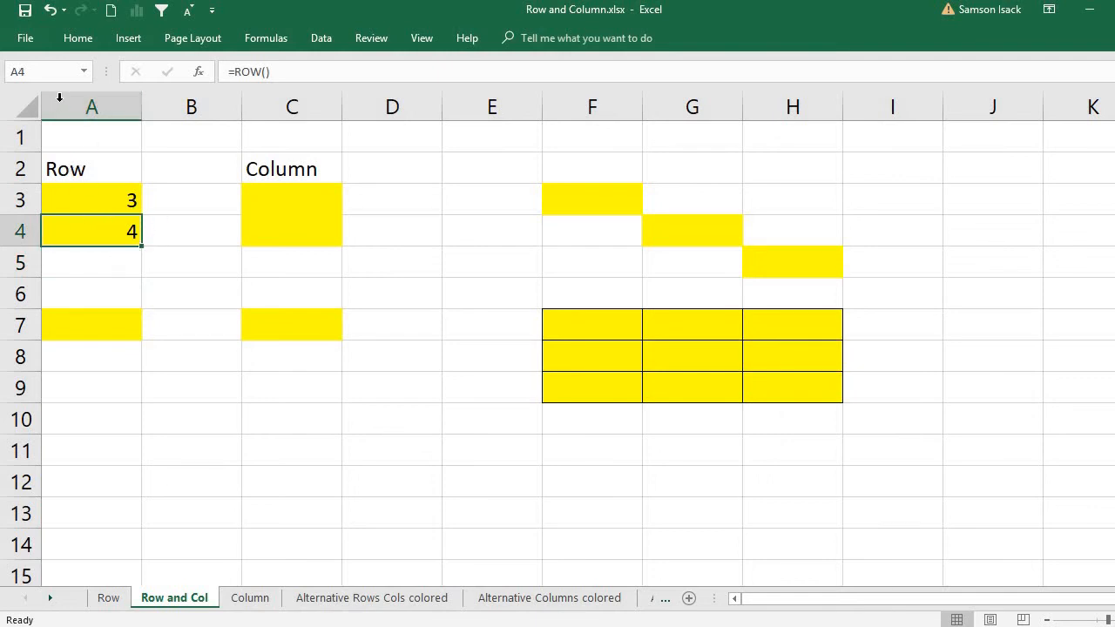
{"action": "left_click", "coordinate": [50, 71]}
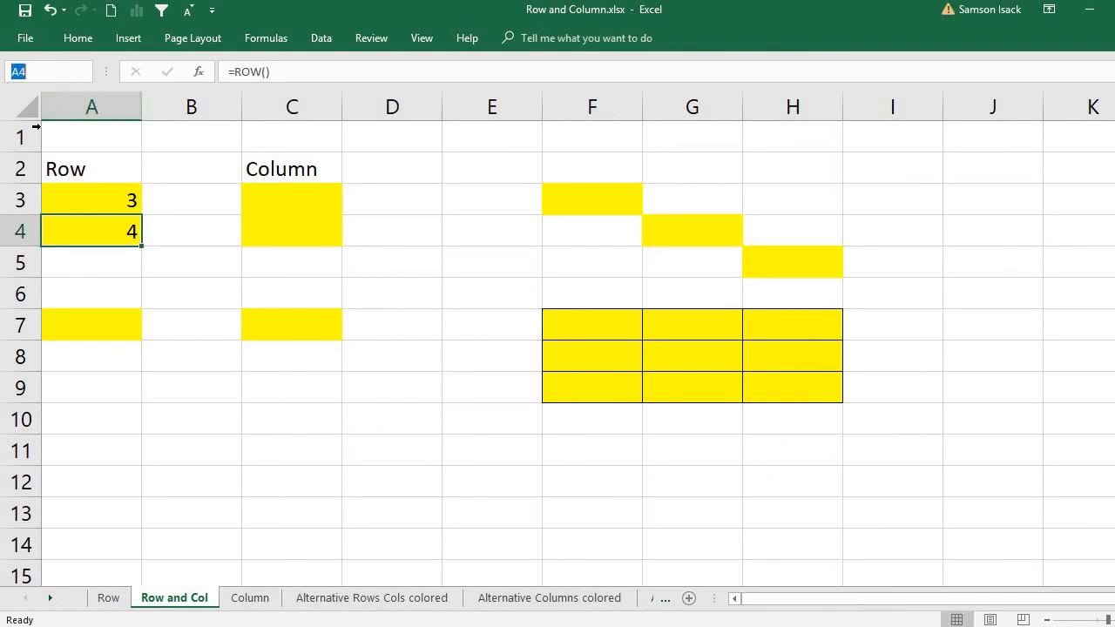
{"action": "left_click", "coordinate": [62, 230]}
Enter =ROW() in the yellow cell A7 and reselect it to review the formula
{"action": "left_click", "coordinate": [98, 330]}
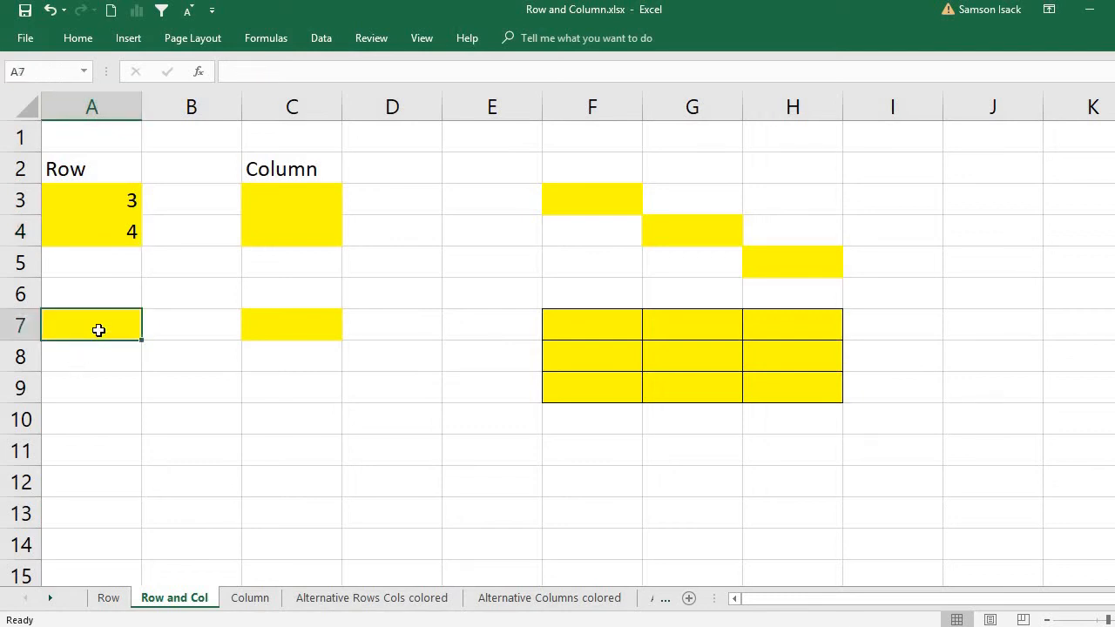
{"action": "type", "text": "="}
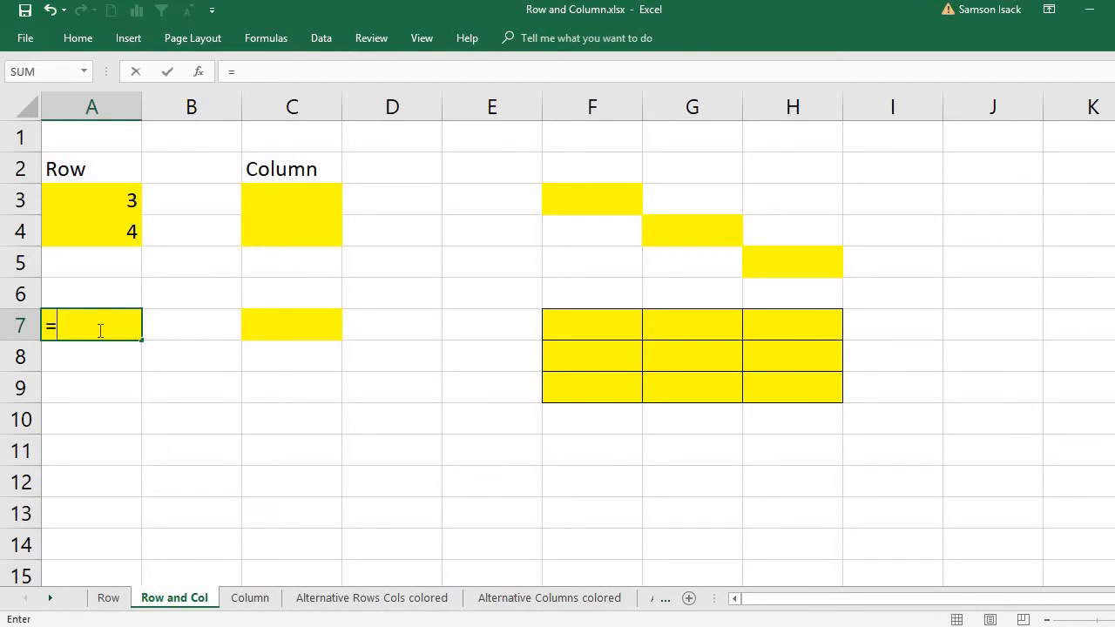
{"action": "type", "text": "row"}
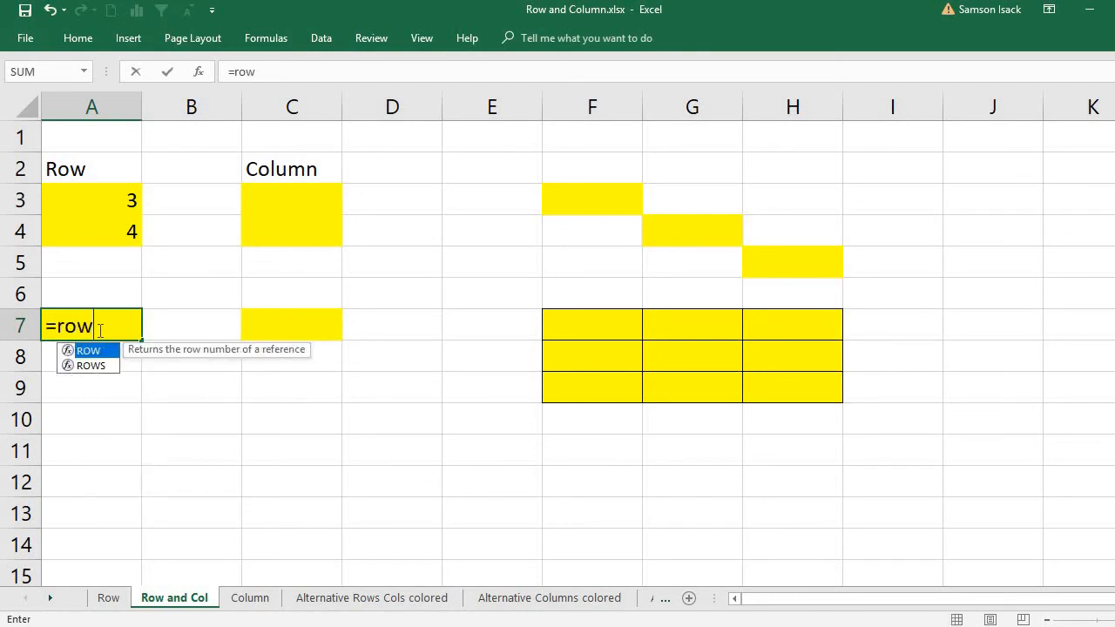
{"action": "type", "text": "()"}
{"action": "key", "text": "Return"}
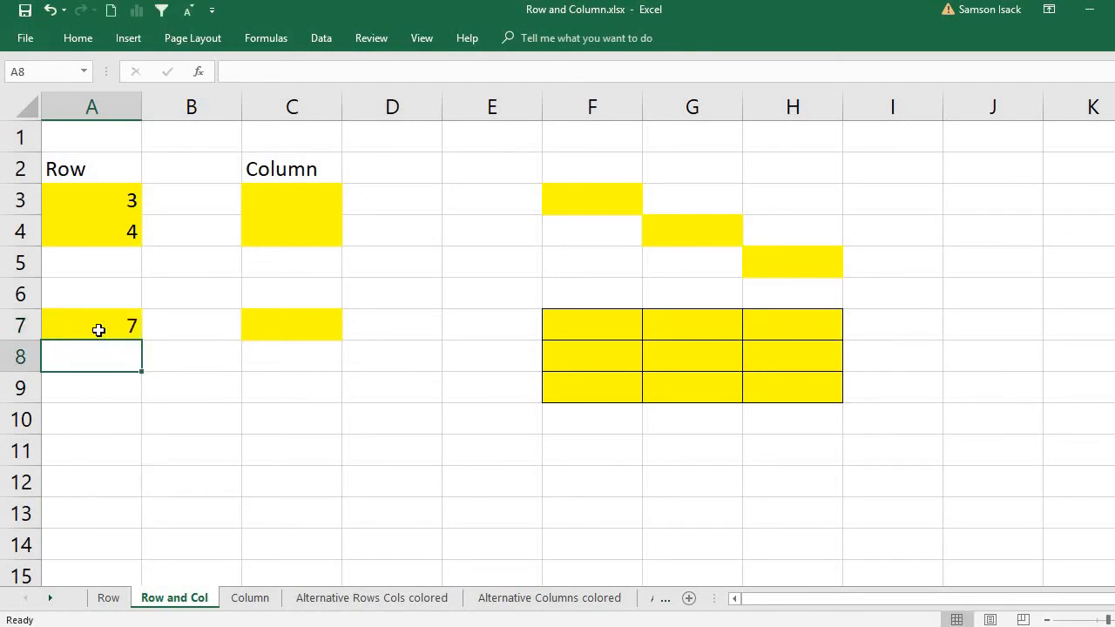
{"action": "left_click", "coordinate": [98, 329]}
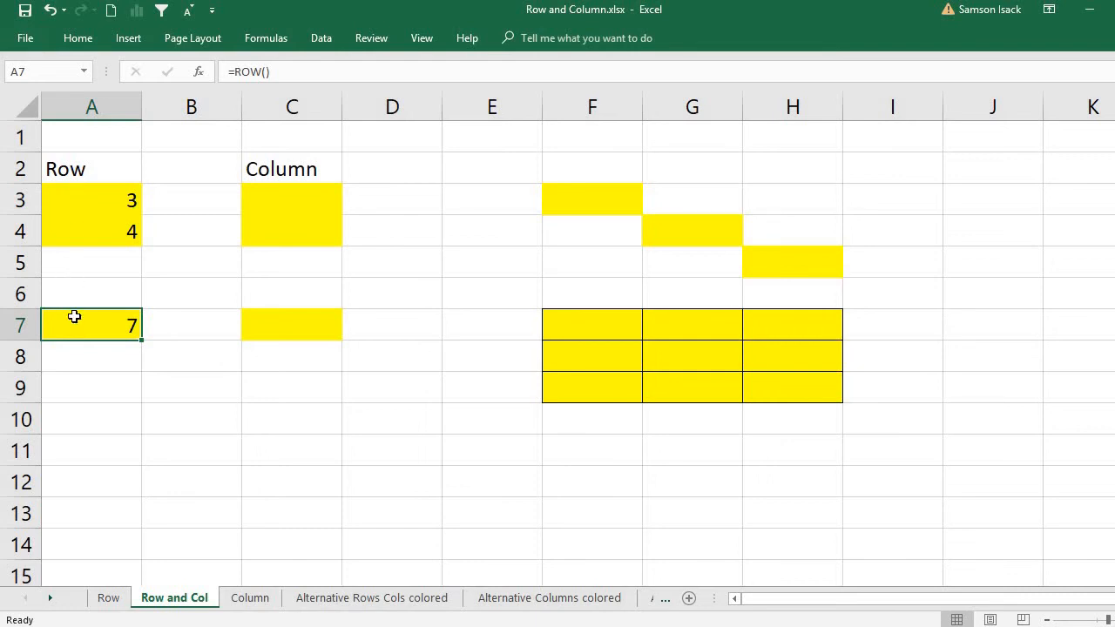
Enter =ROW(F3) in cell A9 to return the row number of the yellow cell F3
{"action": "left_click", "coordinate": [110, 389]}
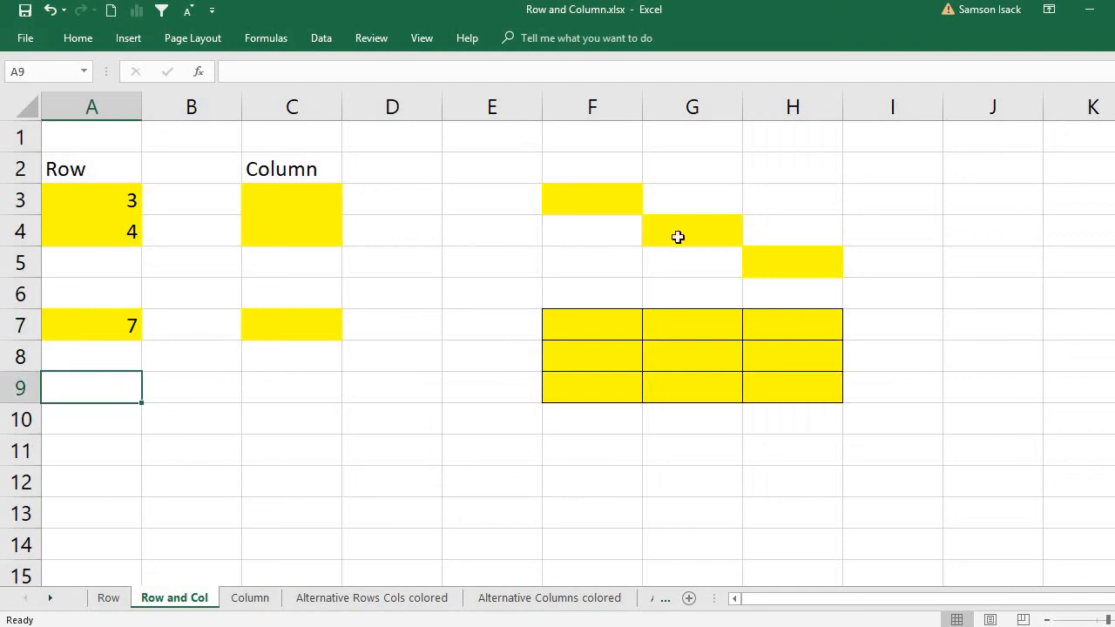
{"action": "left_click", "coordinate": [579, 200]}
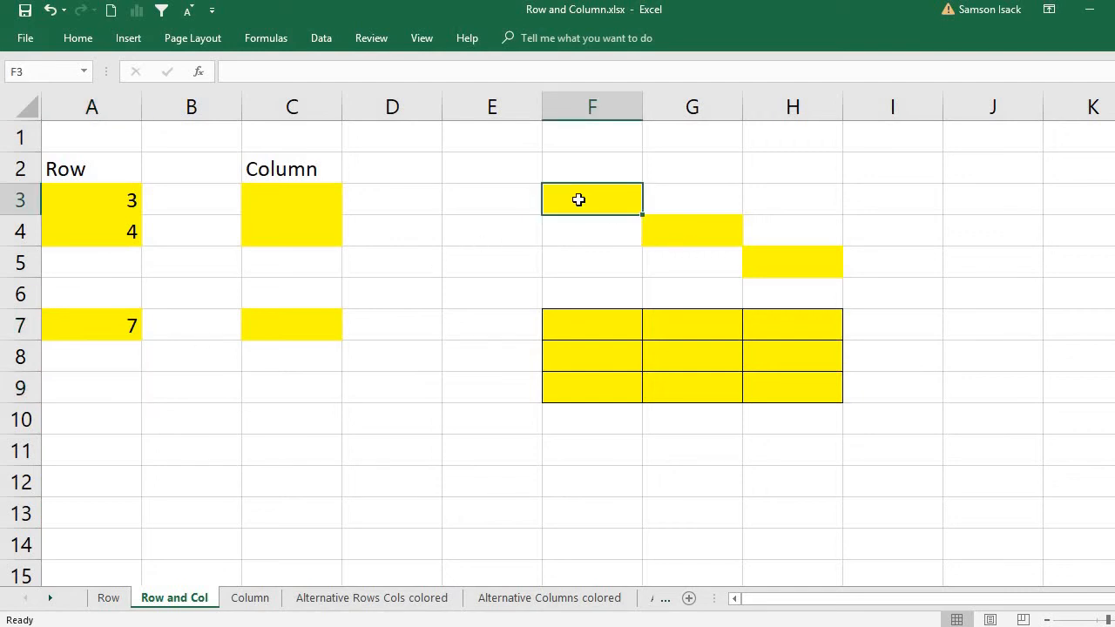
{"action": "left_click", "coordinate": [91, 390]}
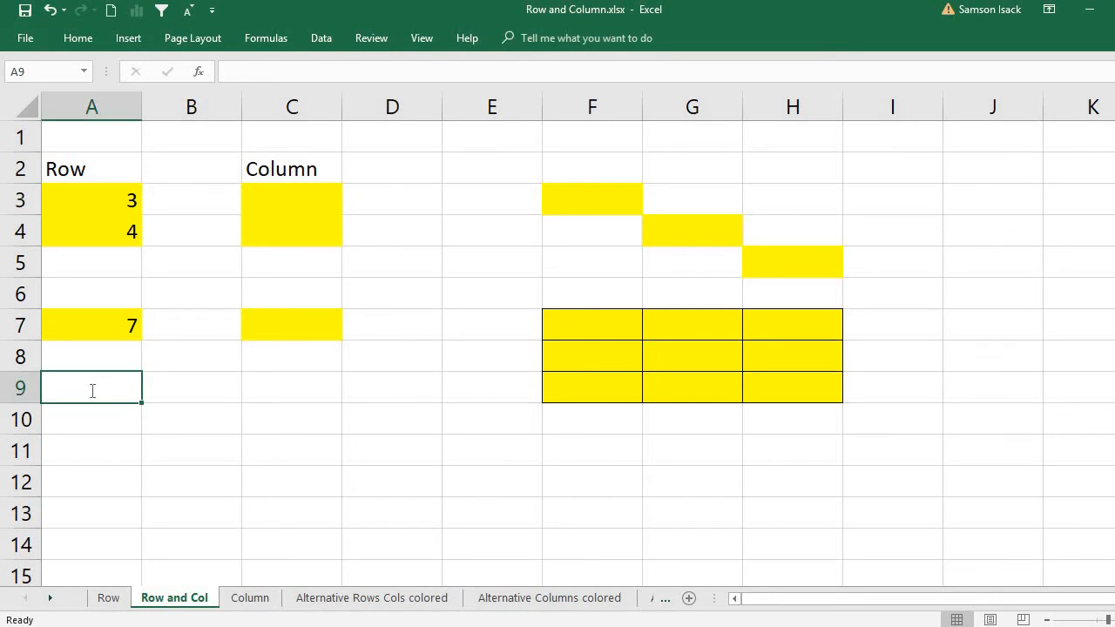
{"action": "type", "text": "=ro"}
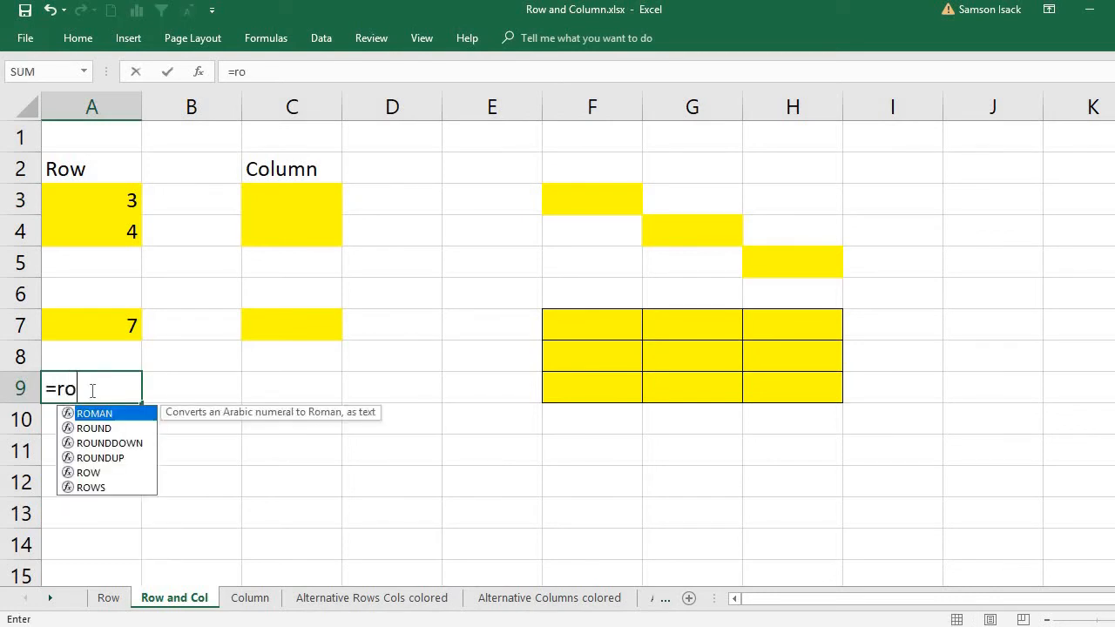
{"action": "type", "text": "w("}
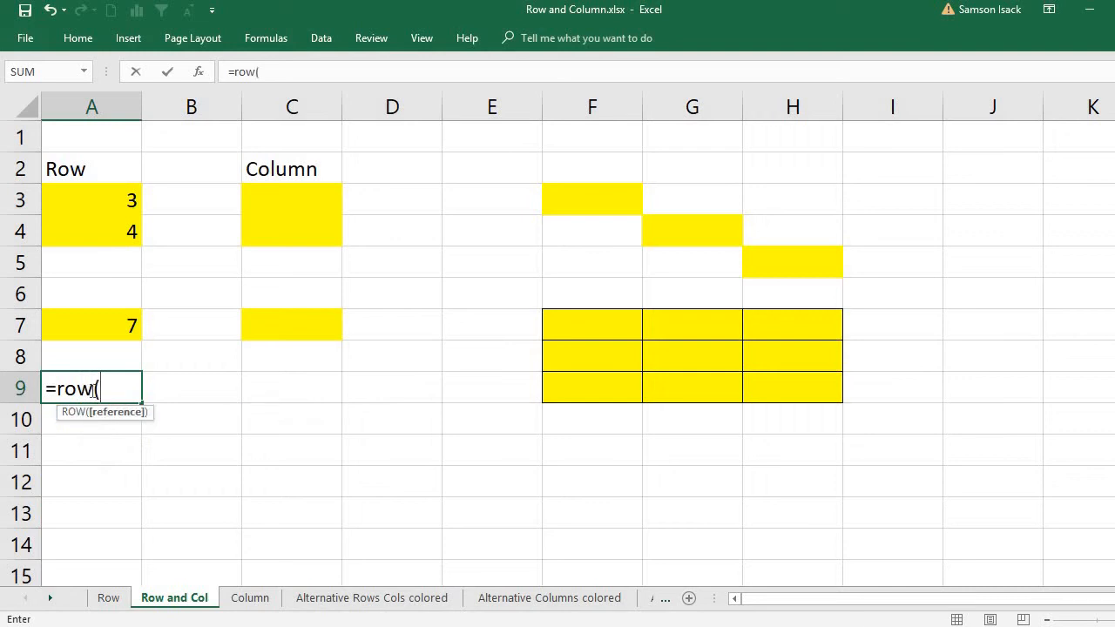
{"action": "left_click", "coordinate": [599, 207]}
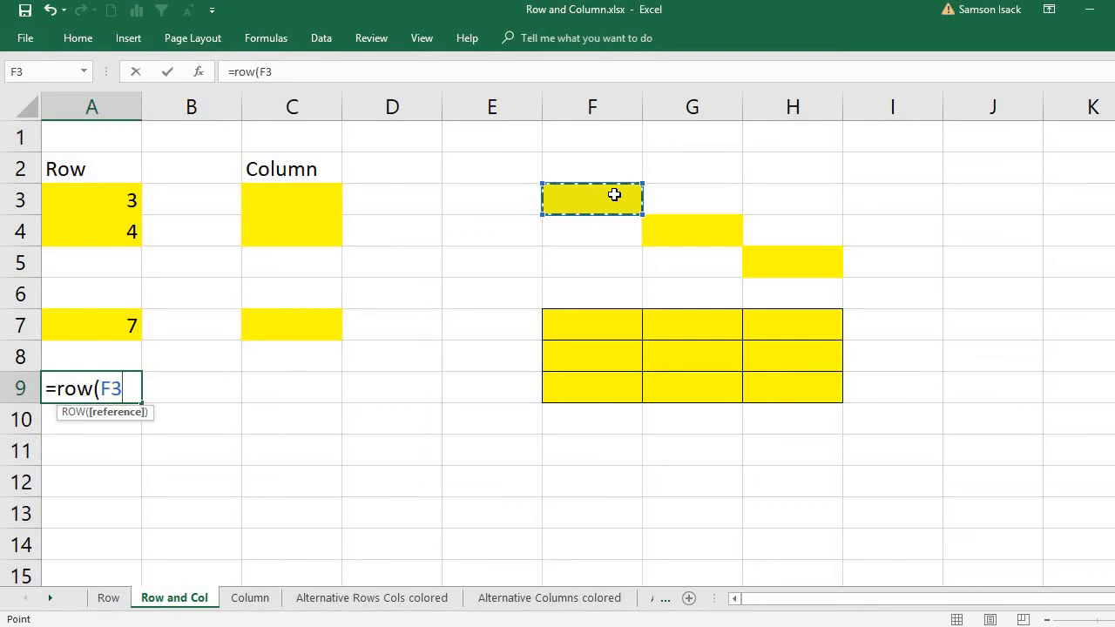
{"action": "type", "text": ")"}
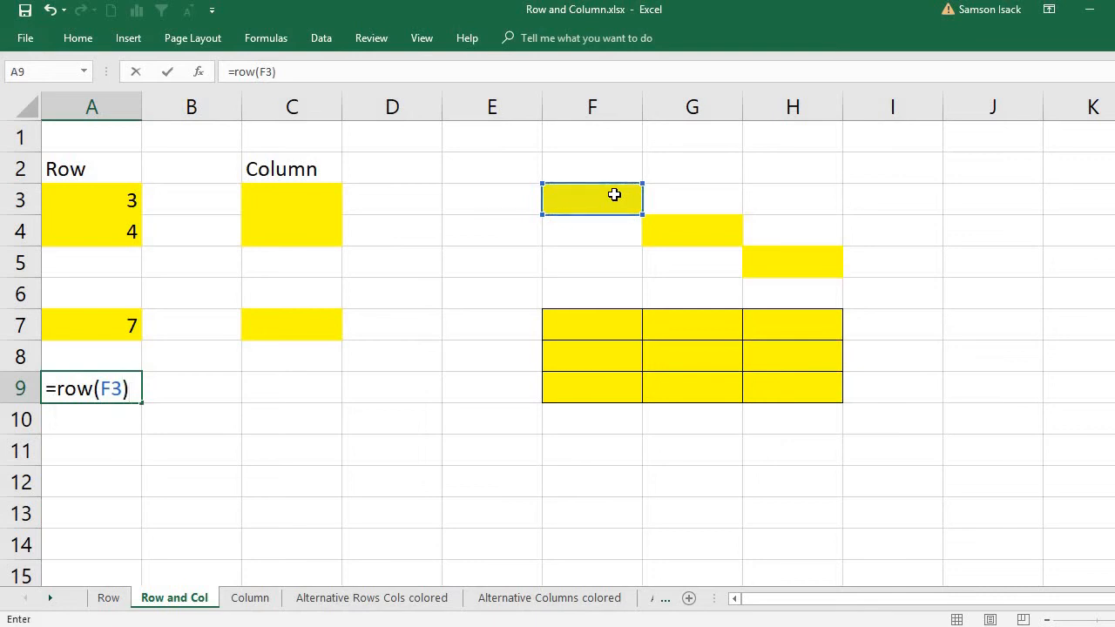
{"action": "key", "text": "Return"}
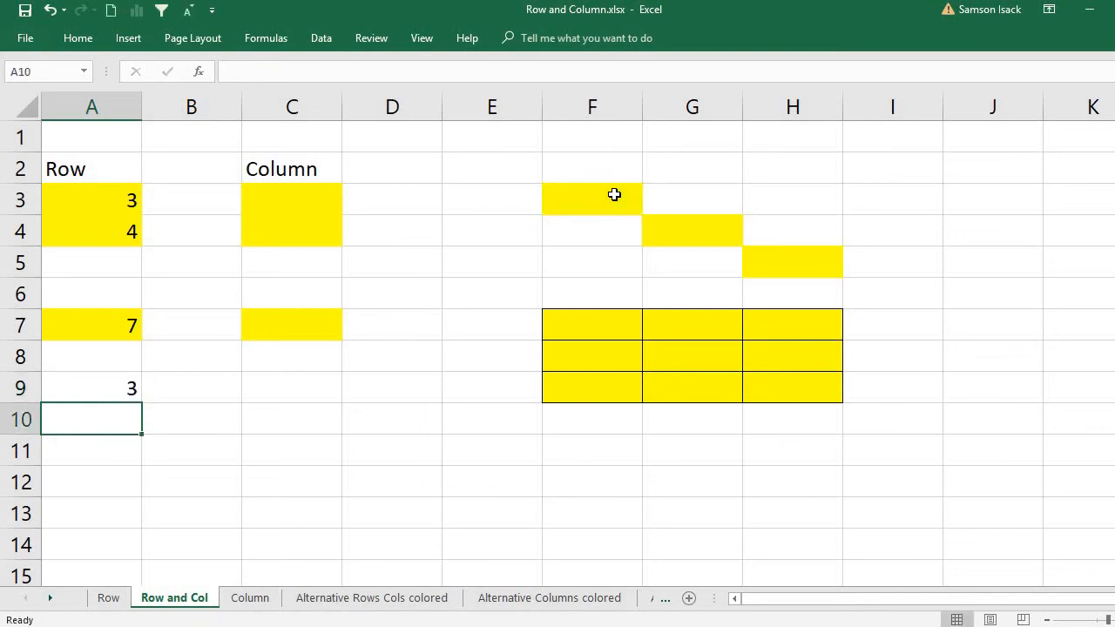
Compare the result in cell A9 with the row of the referenced cell F3
{"action": "left_click", "coordinate": [129, 387]}
{"action": "left_click", "coordinate": [625, 204]}
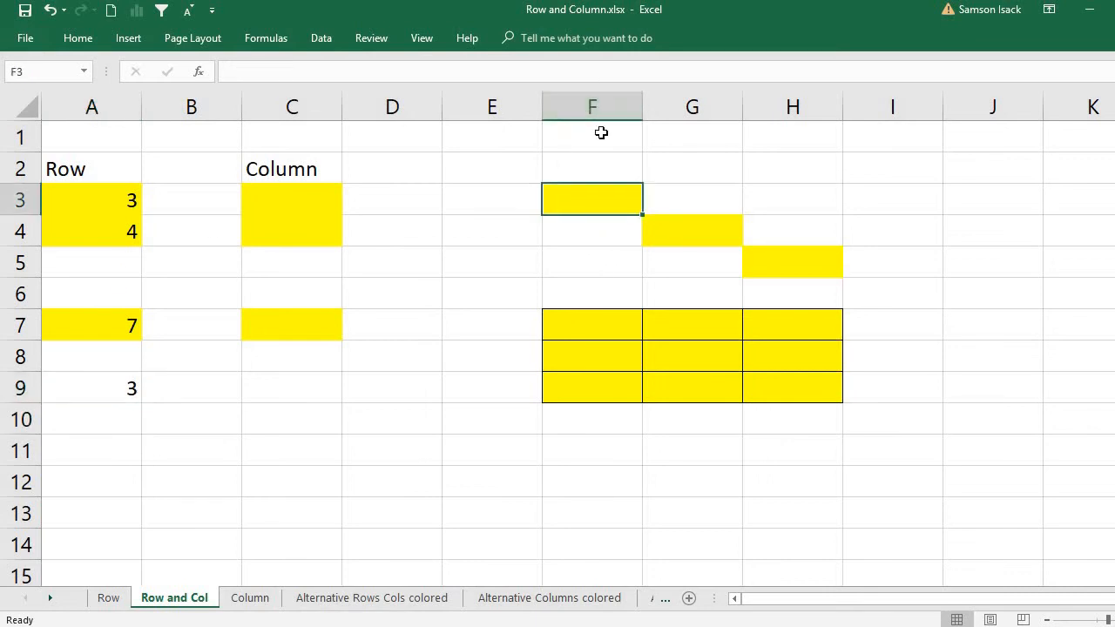
{"action": "left_click", "coordinate": [16, 202]}
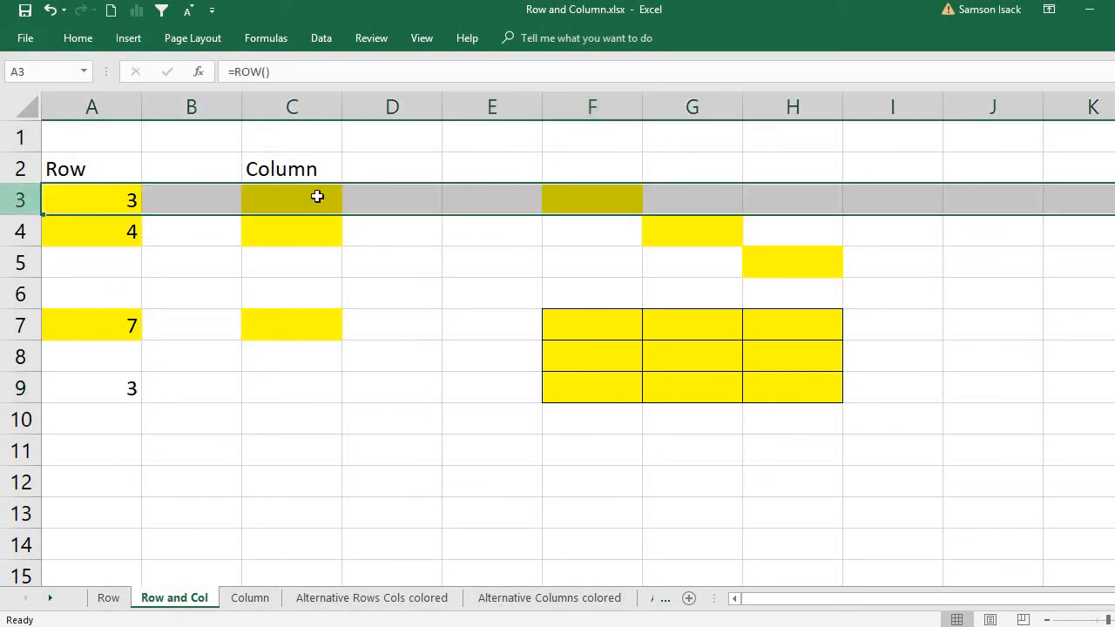
{"action": "left_click", "coordinate": [569, 189]}
{"action": "left_click", "coordinate": [137, 386]}
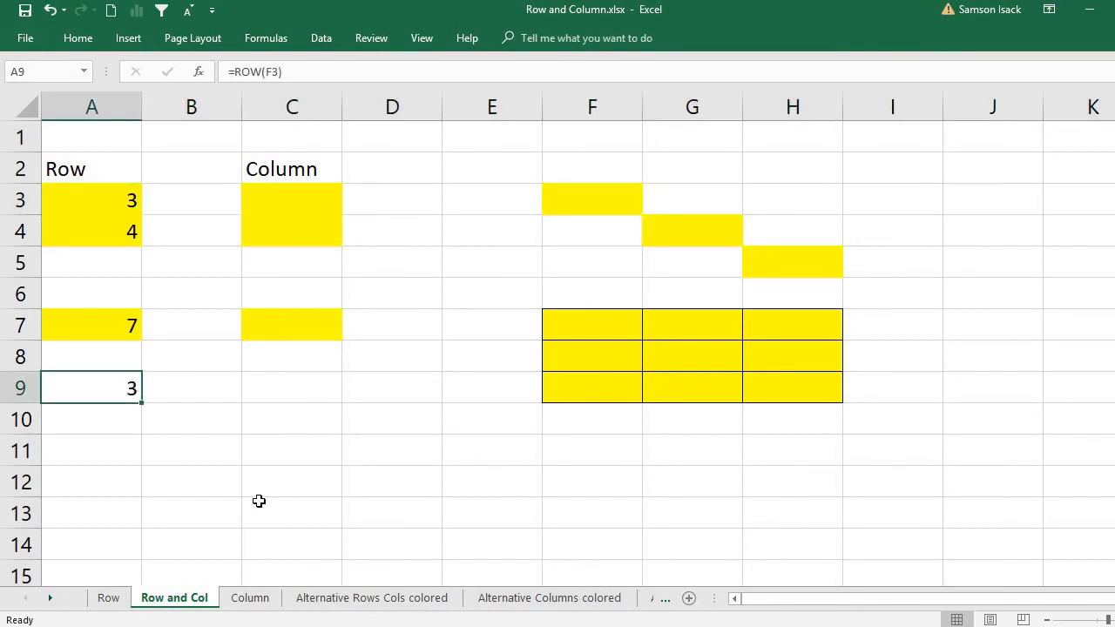
Check the cell reference of the yellow cell G4
{"action": "left_click", "coordinate": [106, 416]}
{"action": "left_click", "coordinate": [685, 233]}
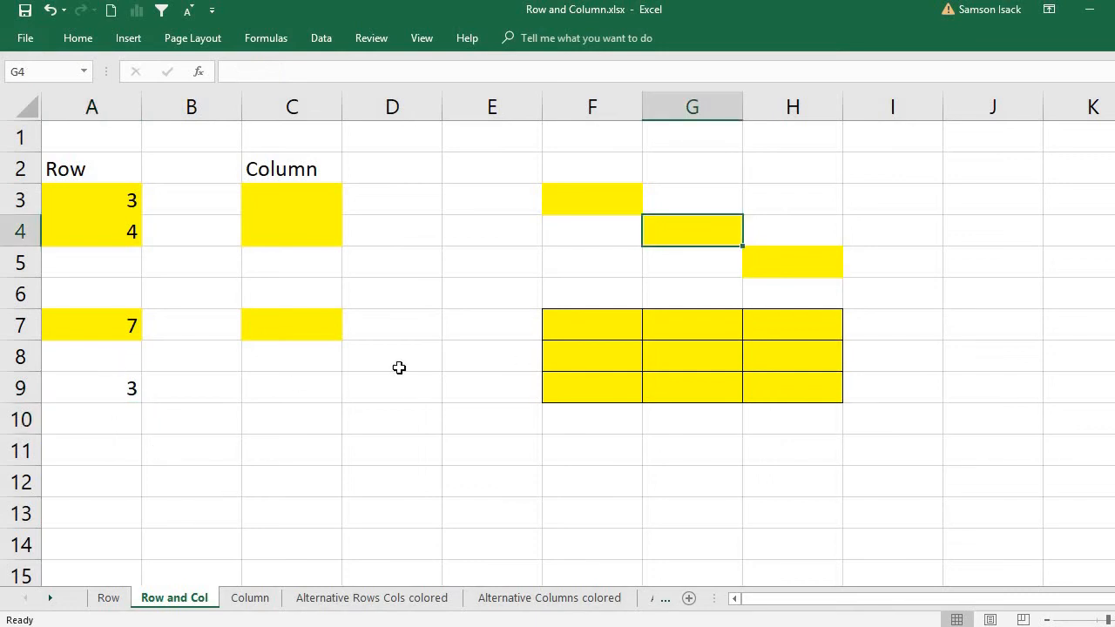
{"action": "left_click_drag", "start_coordinate": [35, 71], "coordinate": [3, 83]}
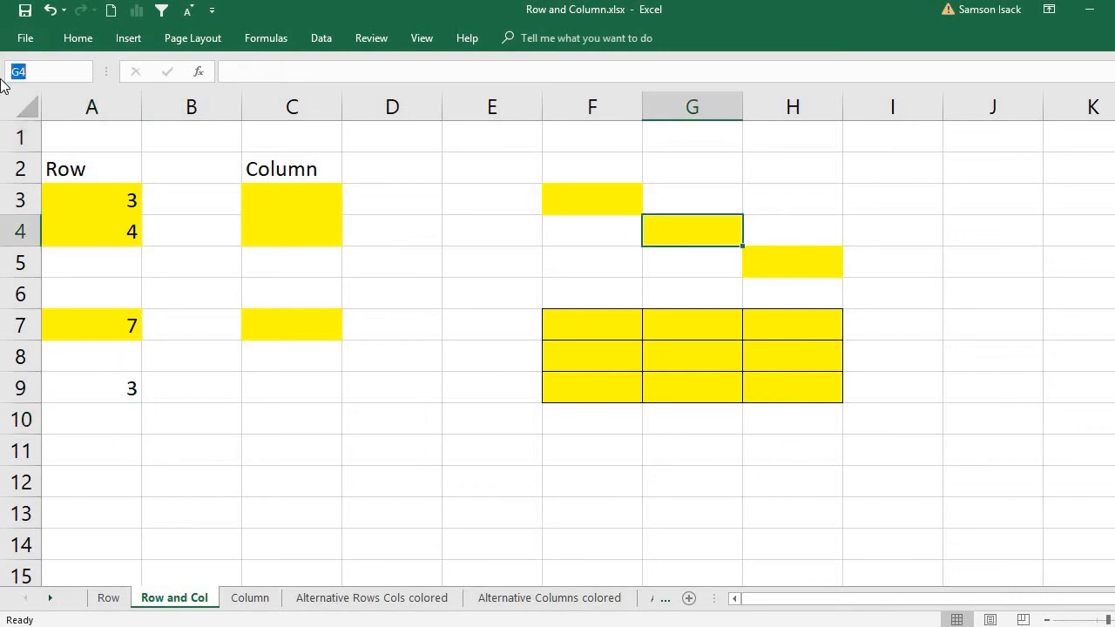
Enter =ROW(G4) in cell A10 and compare the result with the row of the yellow cell G4
{"action": "left_click", "coordinate": [114, 422]}
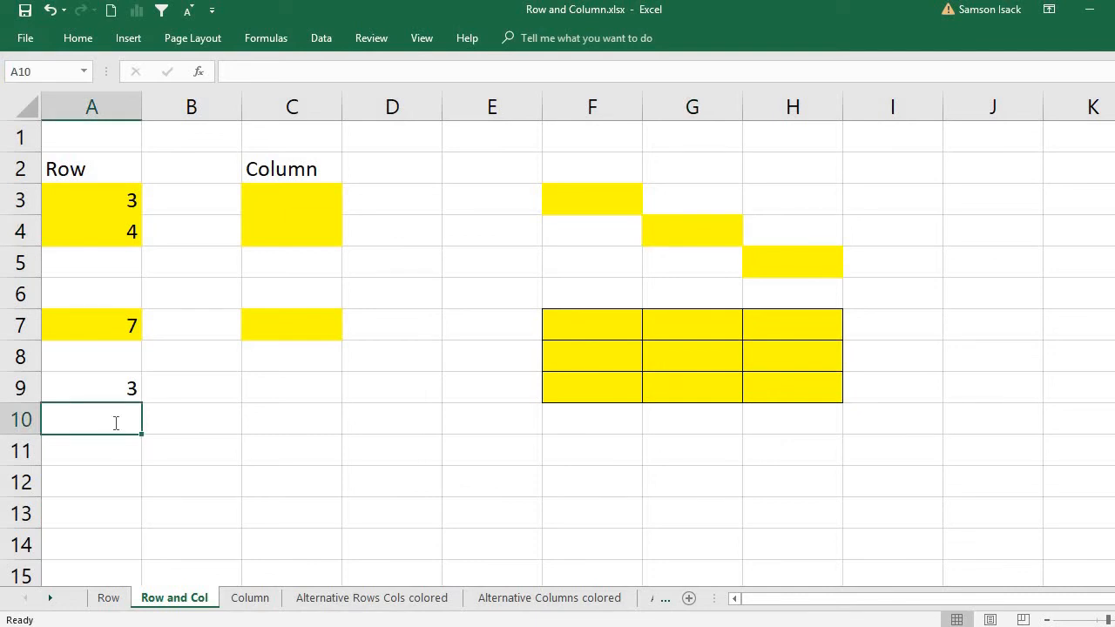
{"action": "type", "text": "=row"}
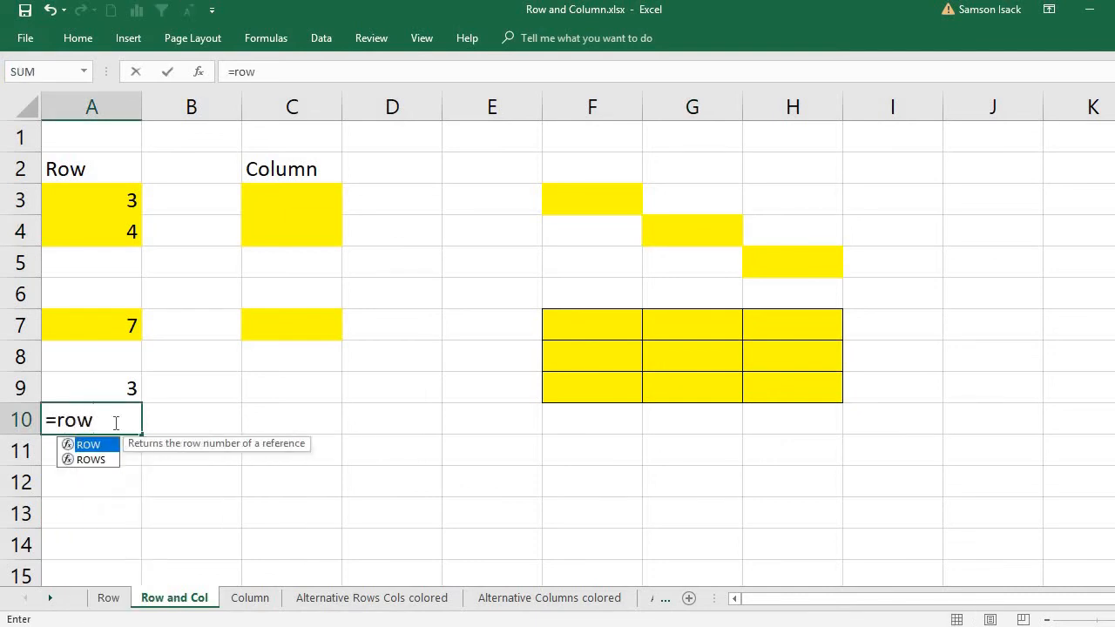
{"action": "type", "text": "("}
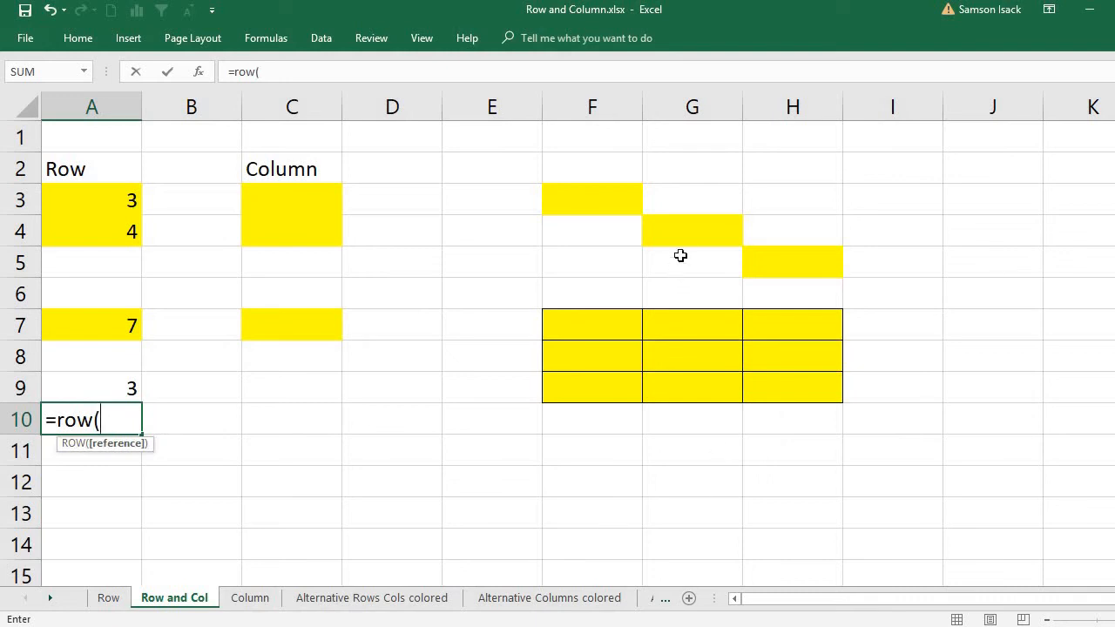
{"action": "left_click", "coordinate": [685, 227]}
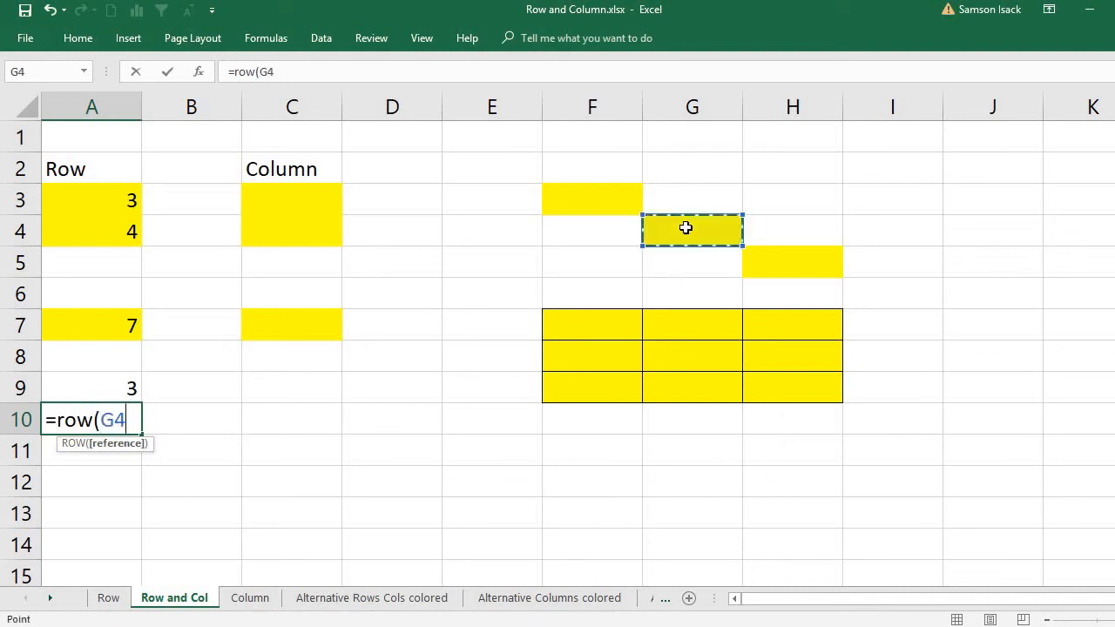
{"action": "type", "text": ")"}
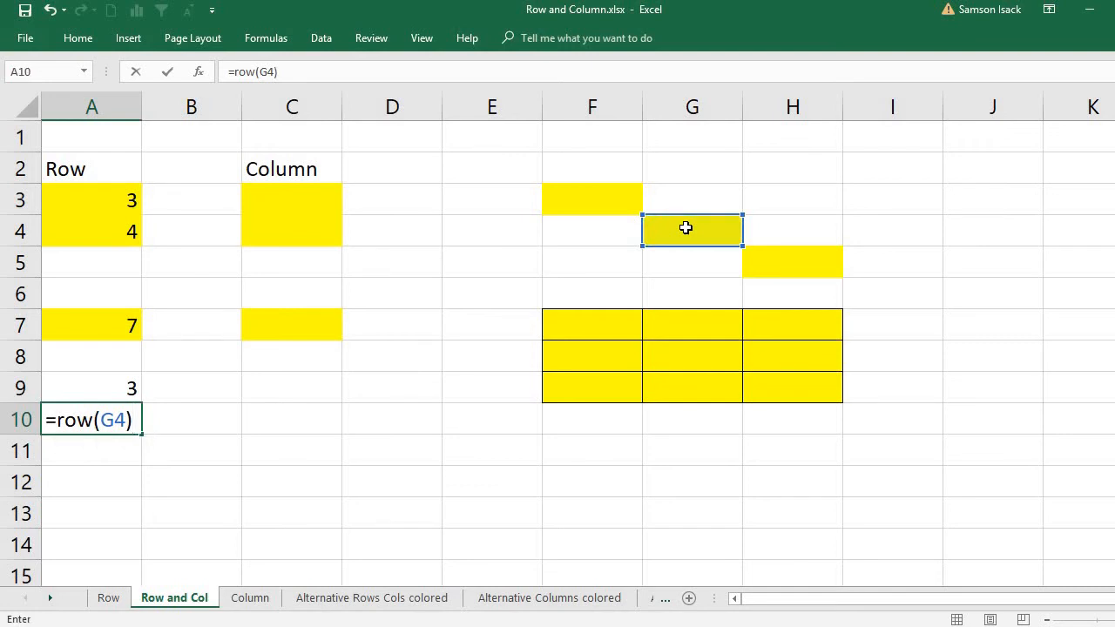
{"action": "key", "text": "Return"}
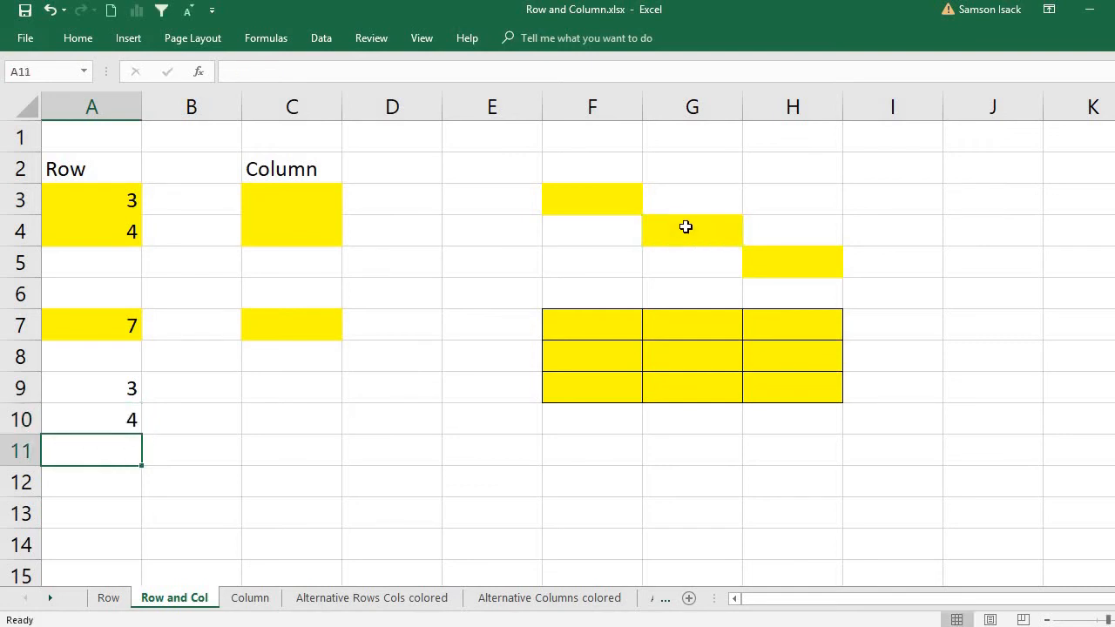
{"action": "left_click", "coordinate": [107, 423]}
{"action": "left_click", "coordinate": [677, 230]}
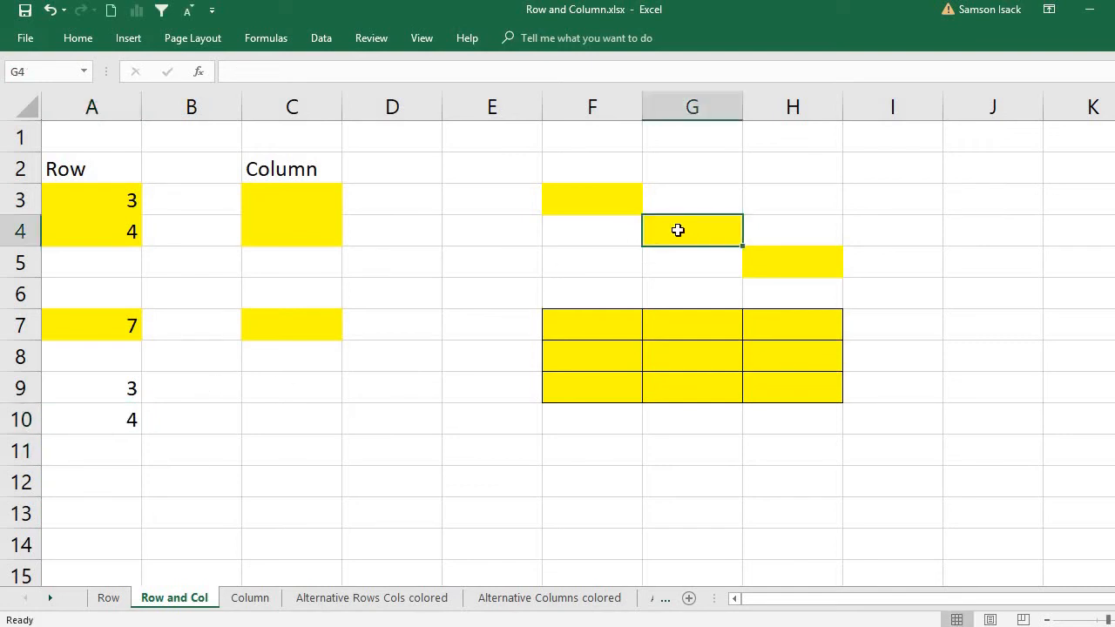
Enter =ROW(H5) in cell A11 to return the row number of the yellow cell H5
{"action": "left_click", "coordinate": [89, 446]}
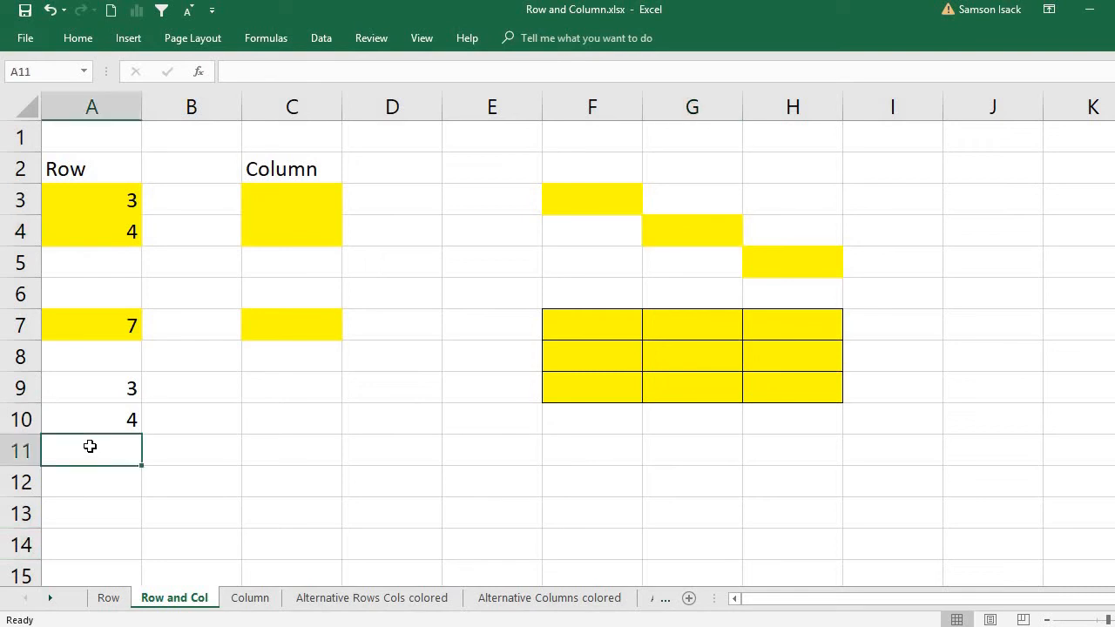
{"action": "type", "text": "=row"}
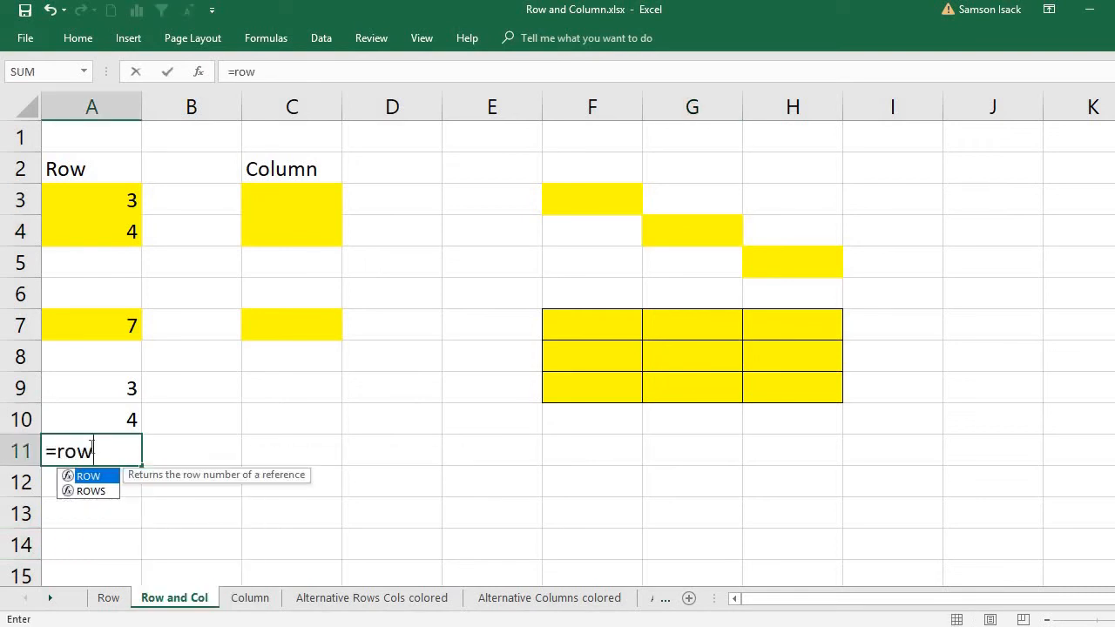
{"action": "type", "text": "("}
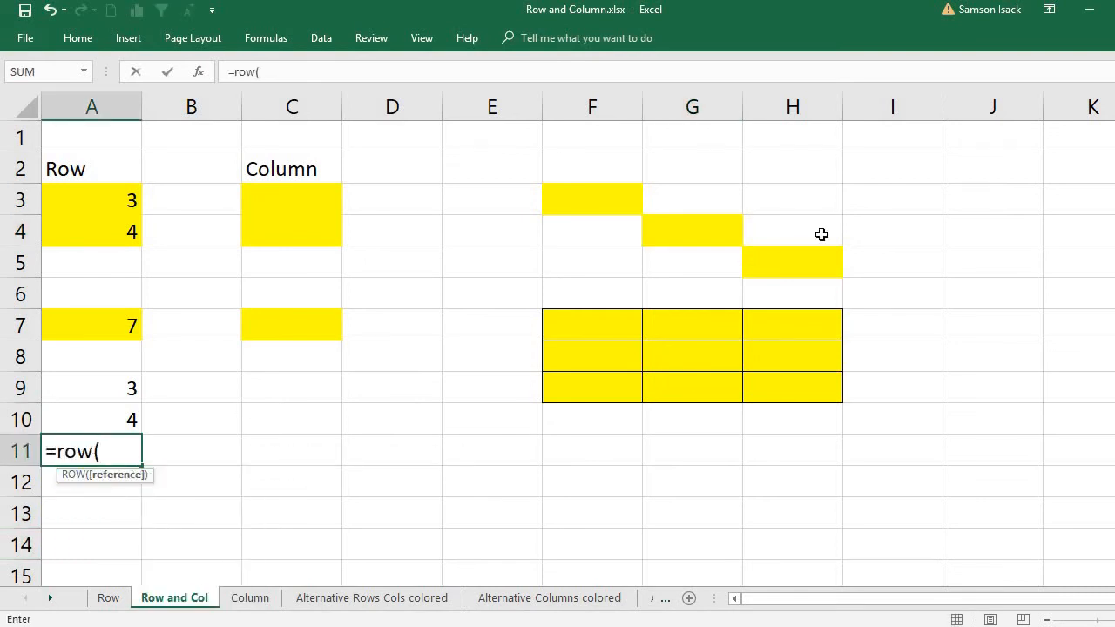
{"action": "left_click", "coordinate": [780, 267]}
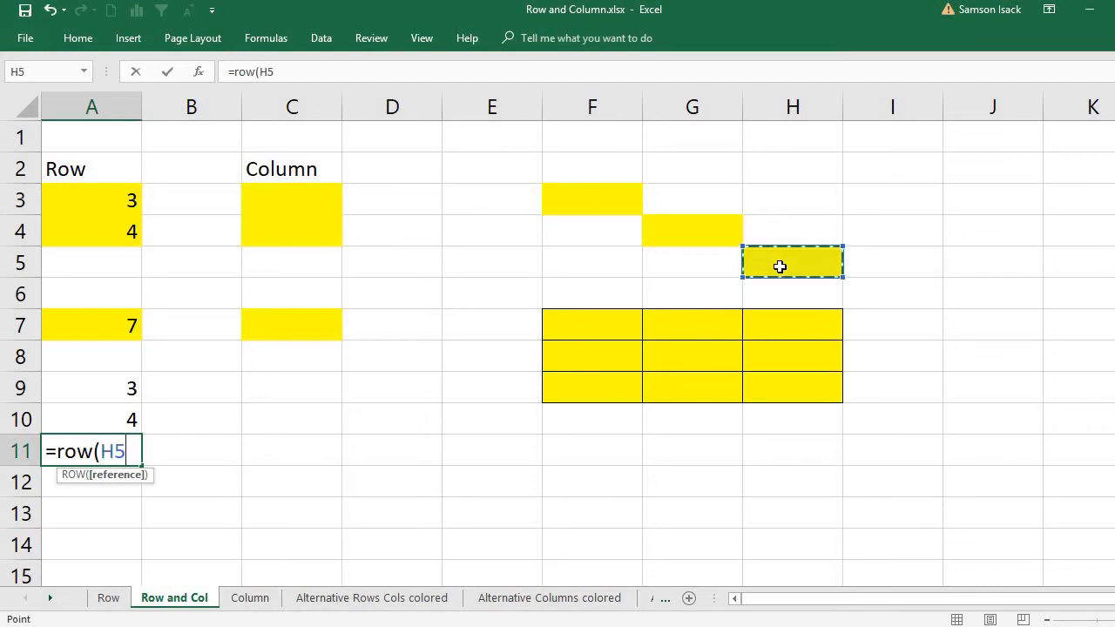
{"action": "type", "text": ")"}
{"action": "key", "text": "Return"}
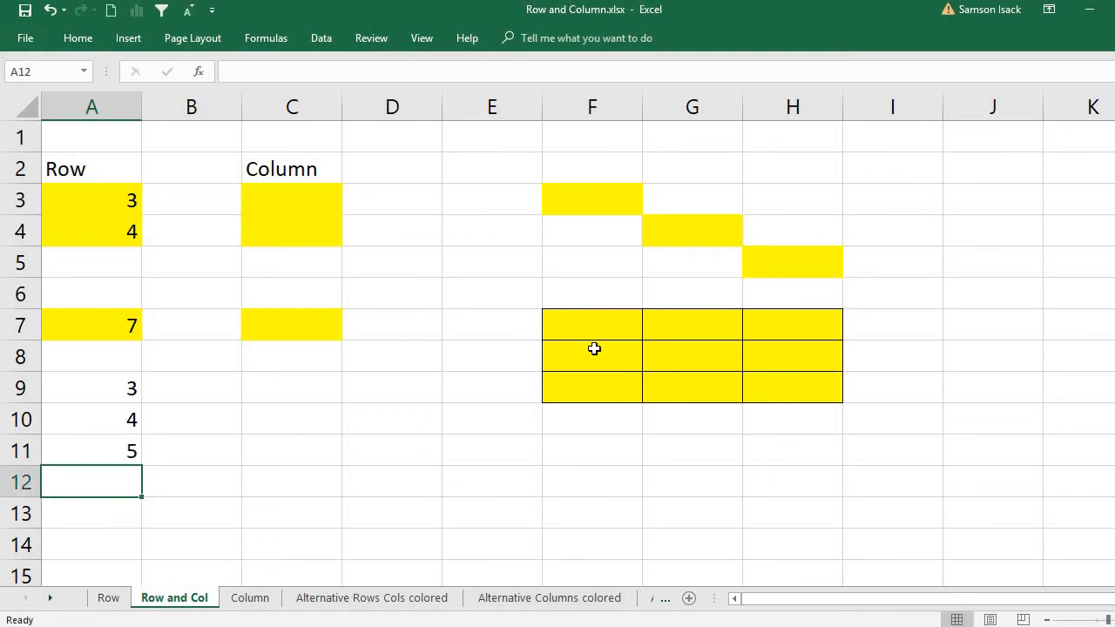
Enter =ROW(F7:H9) in cell A13, referencing the bordered yellow range
{"action": "left_click", "coordinate": [111, 518]}
{"action": "type", "text": "=r"}
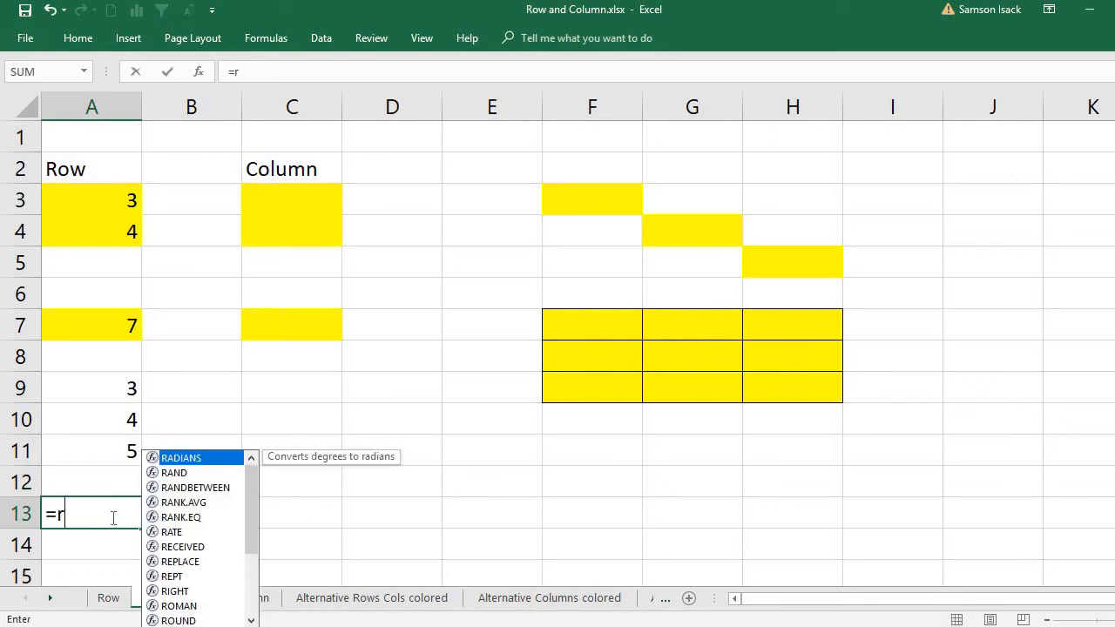
{"action": "type", "text": "ow"}
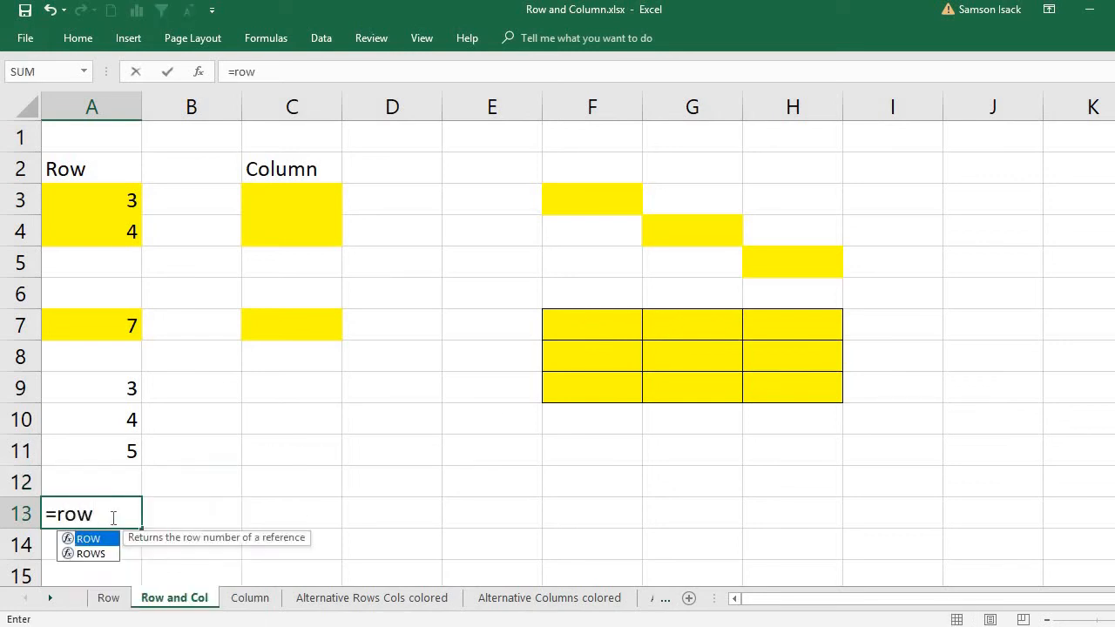
{"action": "type", "text": "("}
{"action": "left_click_drag", "start_coordinate": [595, 326], "coordinate": [809, 381]}
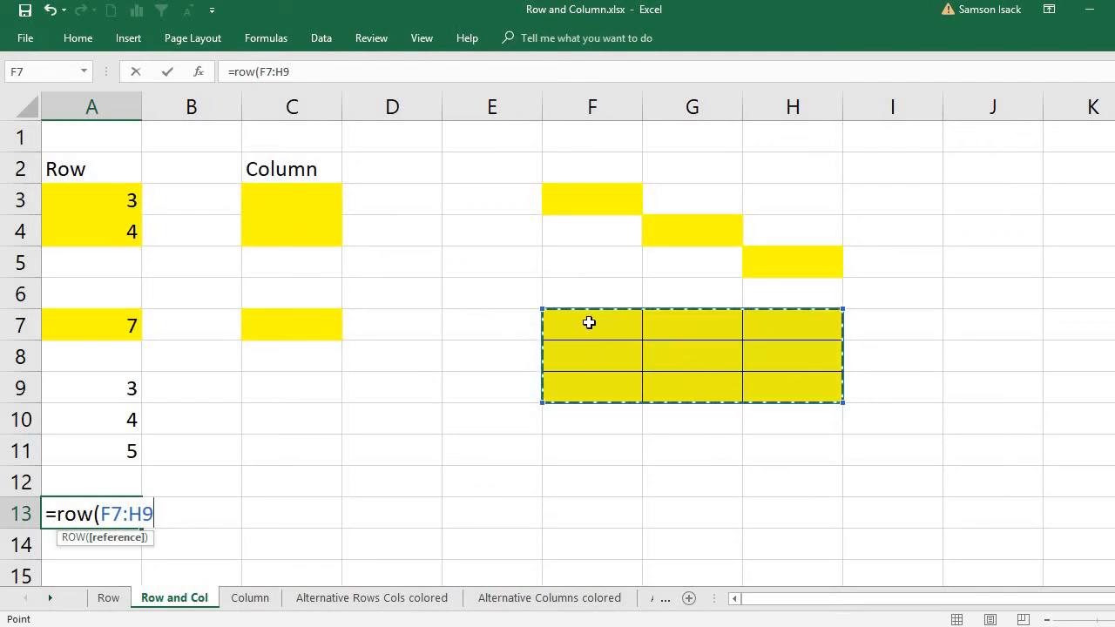
{"action": "type", "text": ")"}
{"action": "key", "text": "Return"}
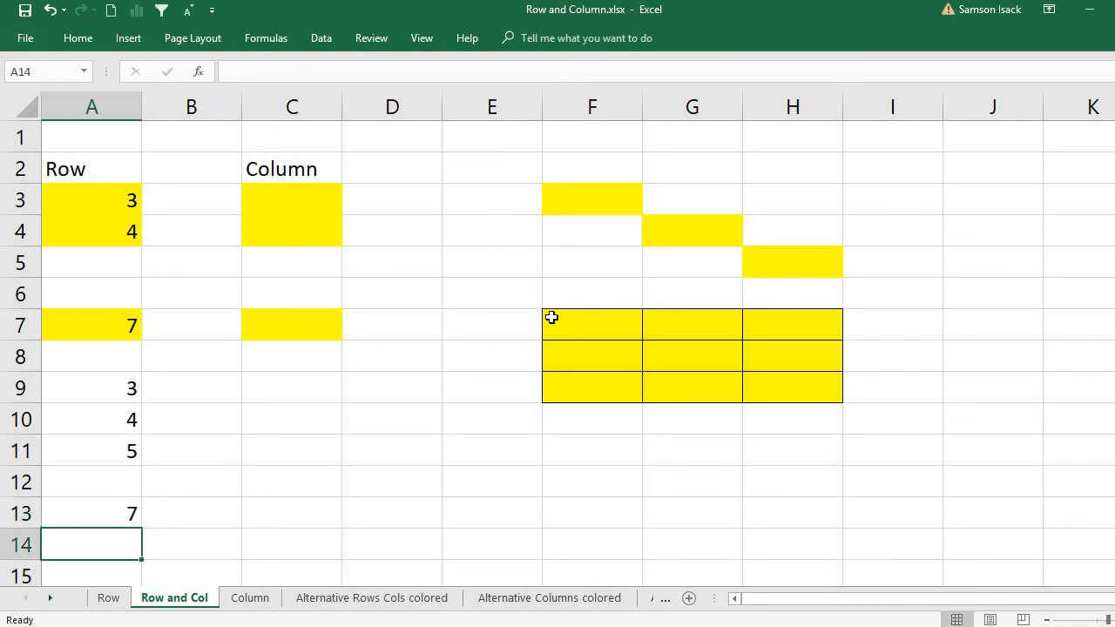
Compare the result in cell A13 with the row of F7, the first cell of the referenced range
{"action": "left_click", "coordinate": [57, 515]}
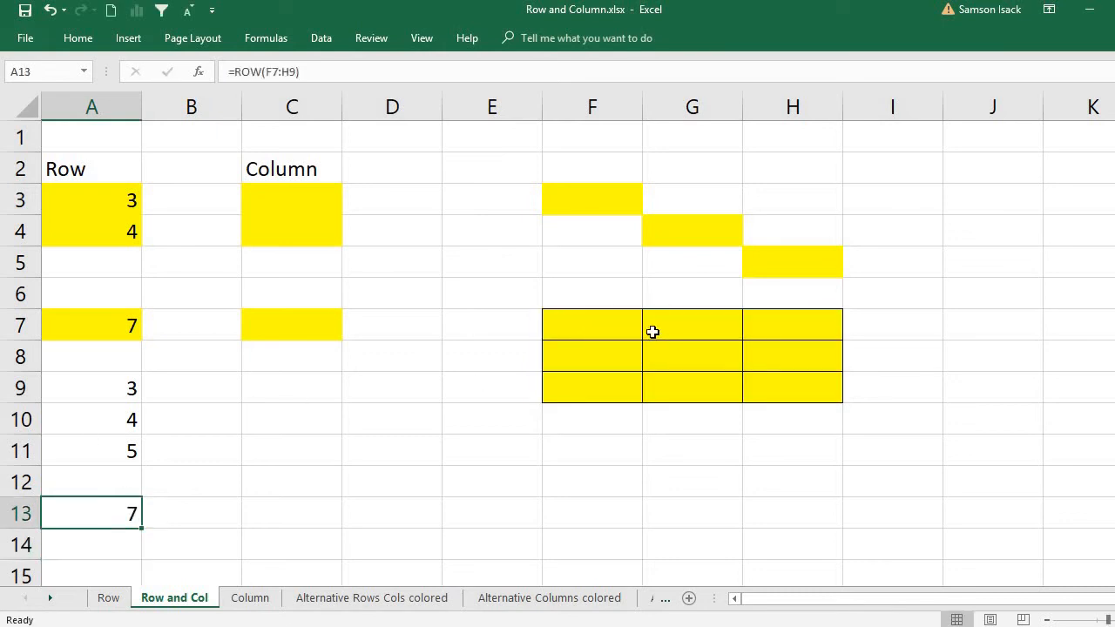
{"action": "left_click", "coordinate": [607, 327]}
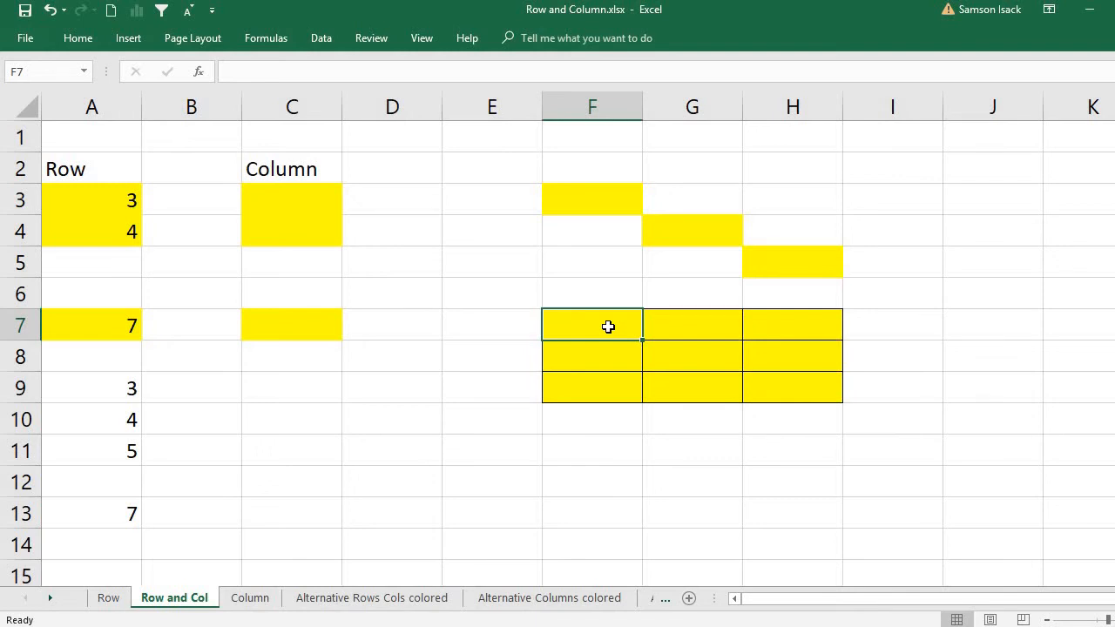
{"action": "left_click", "coordinate": [21, 325]}
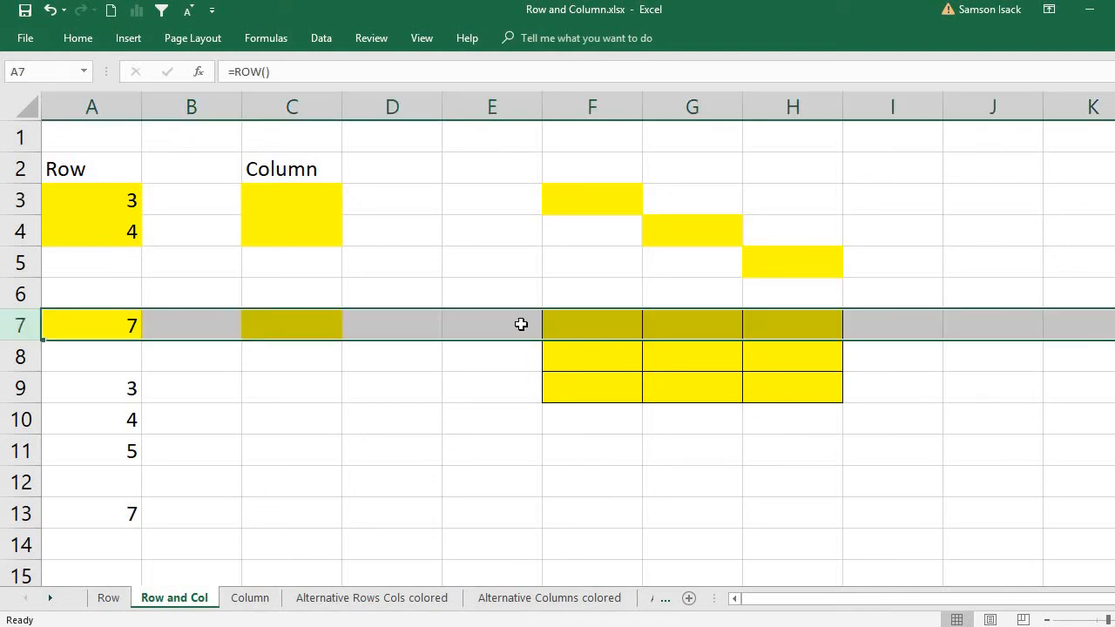
{"action": "left_click", "coordinate": [589, 326]}
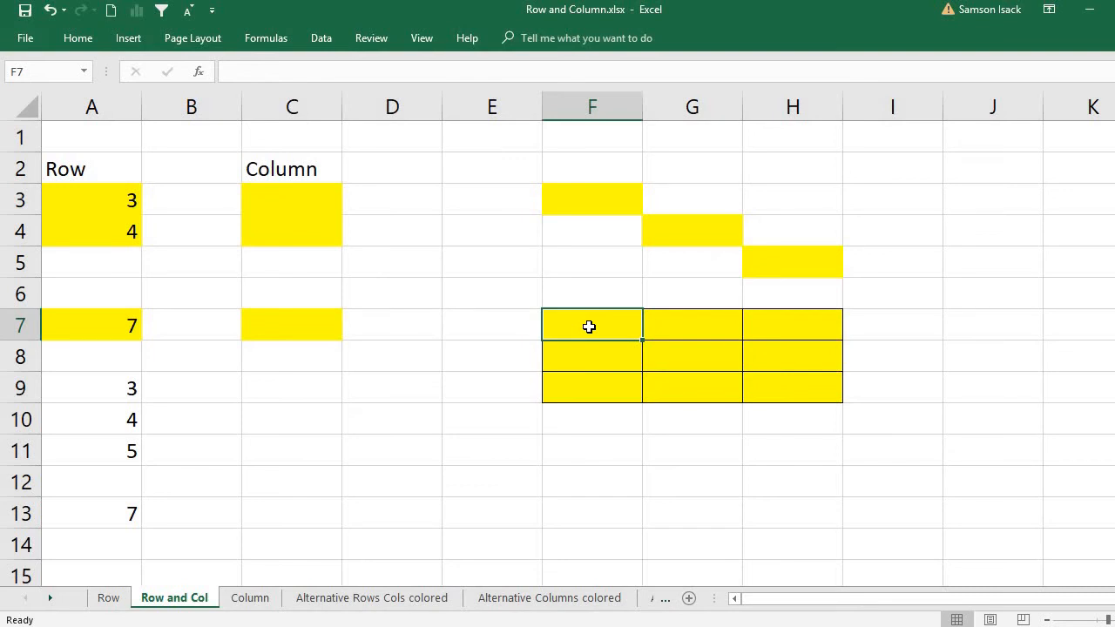
Enter =COLUMN() in the yellow cell C3 under the Column heading and review its formula
{"action": "left_click", "coordinate": [327, 200]}
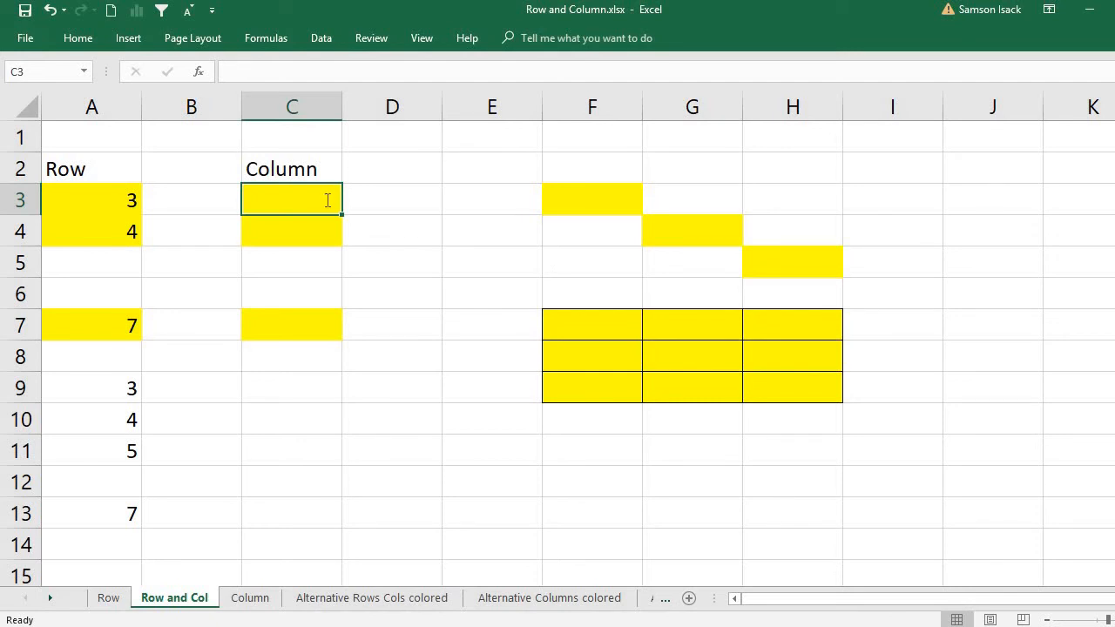
{"action": "type", "text": "=colu"}
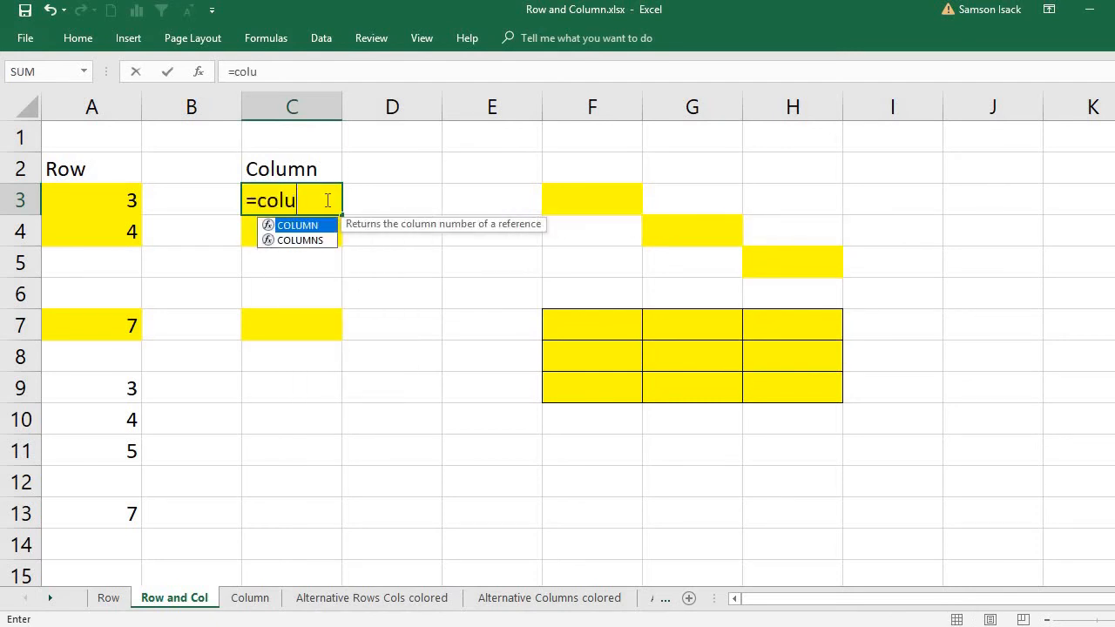
{"action": "type", "text": "mn"}
{"action": "type", "text": "("}
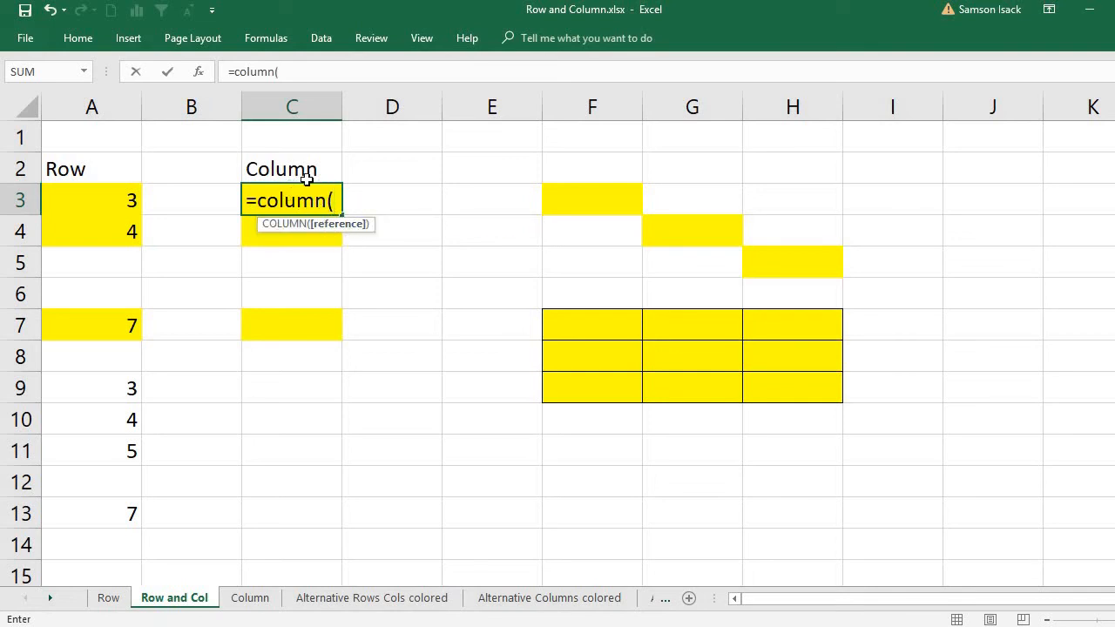
{"action": "type", "text": ")"}
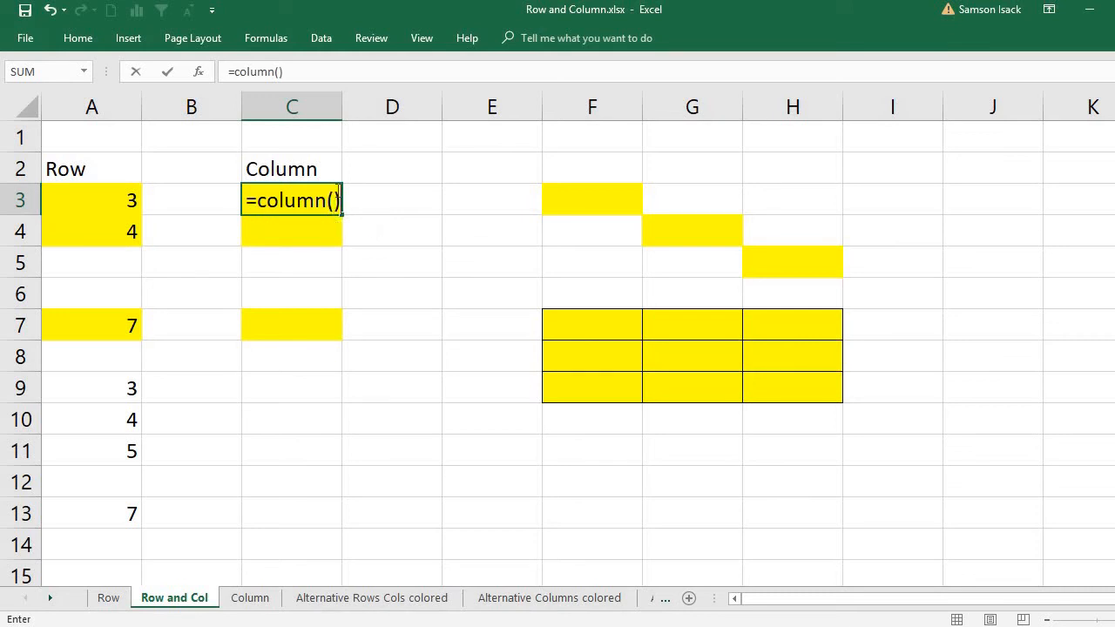
{"action": "key", "text": "Return"}
{"action": "left_click", "coordinate": [328, 198]}
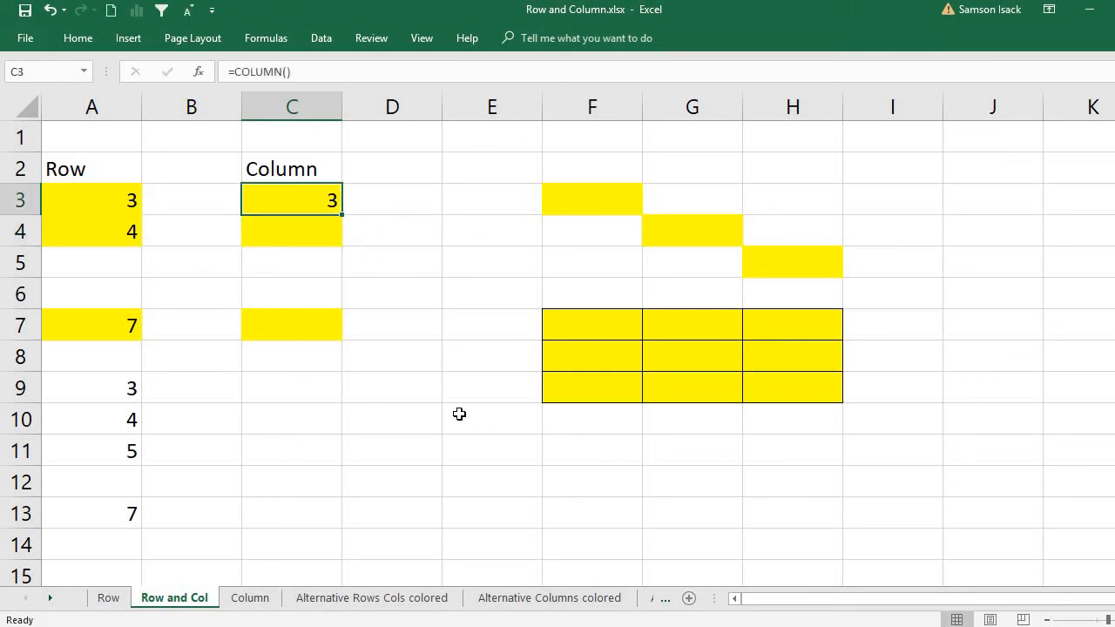
{"action": "double_click", "coordinate": [321, 202]}
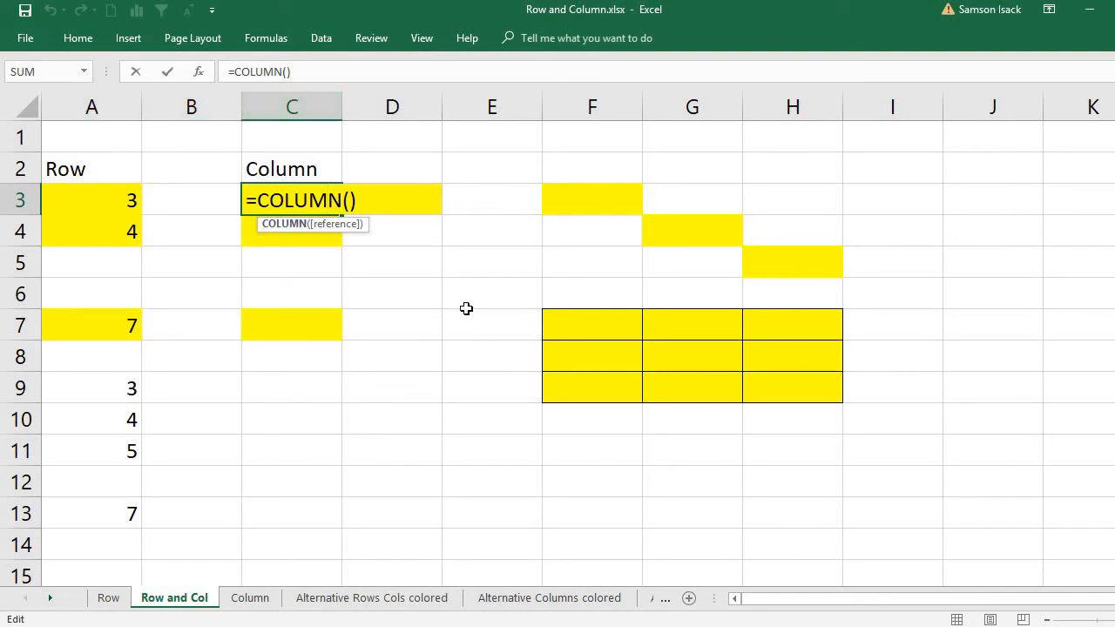
{"action": "key", "text": "Return"}
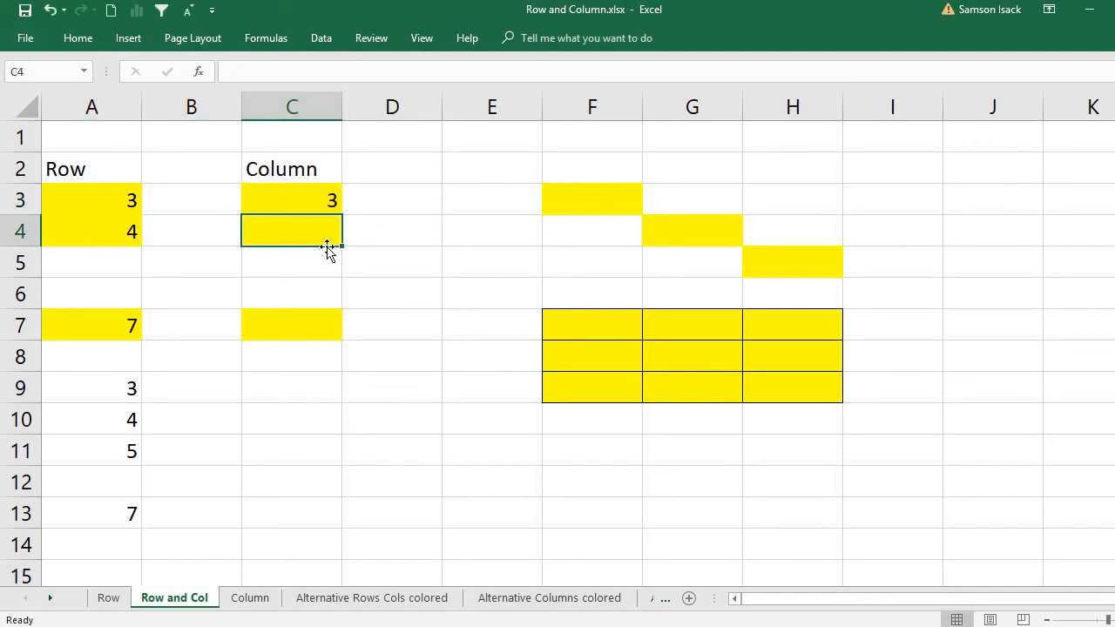
Enter =COLUMN() in the yellow cell C4 and reselect it to review the formula
{"action": "type", "text": "=co"}
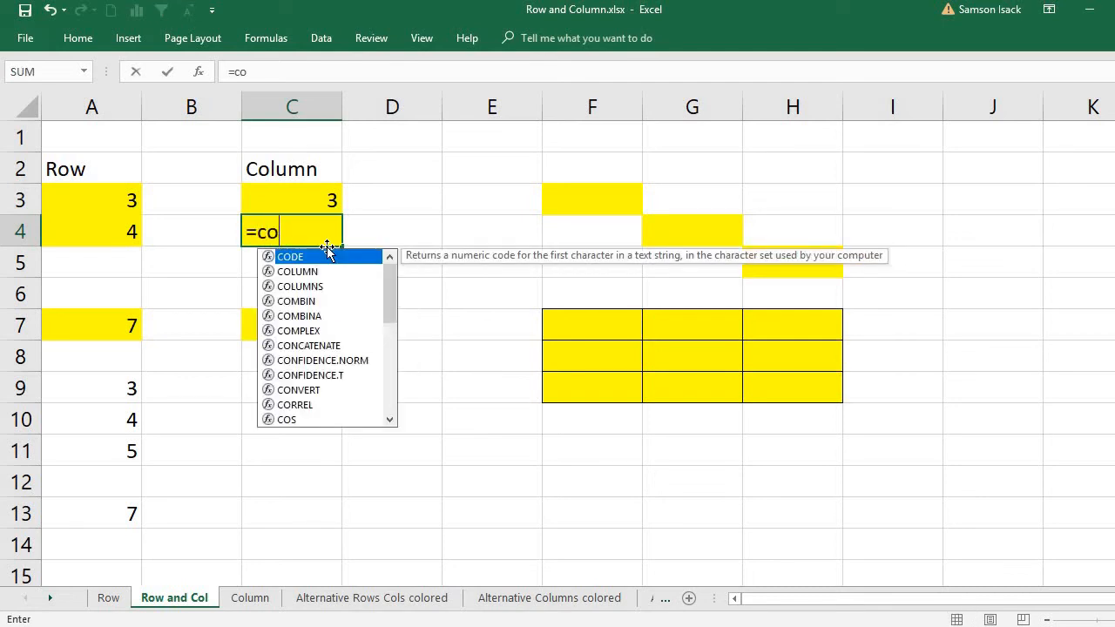
{"action": "type", "text": "lumn()"}
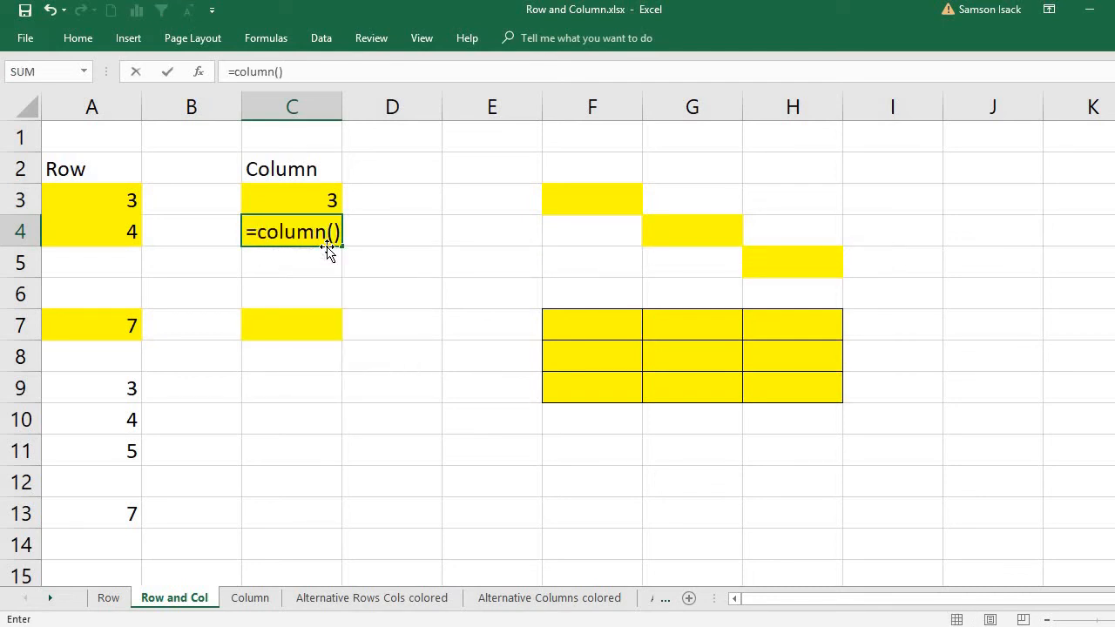
{"action": "key", "text": "Return"}
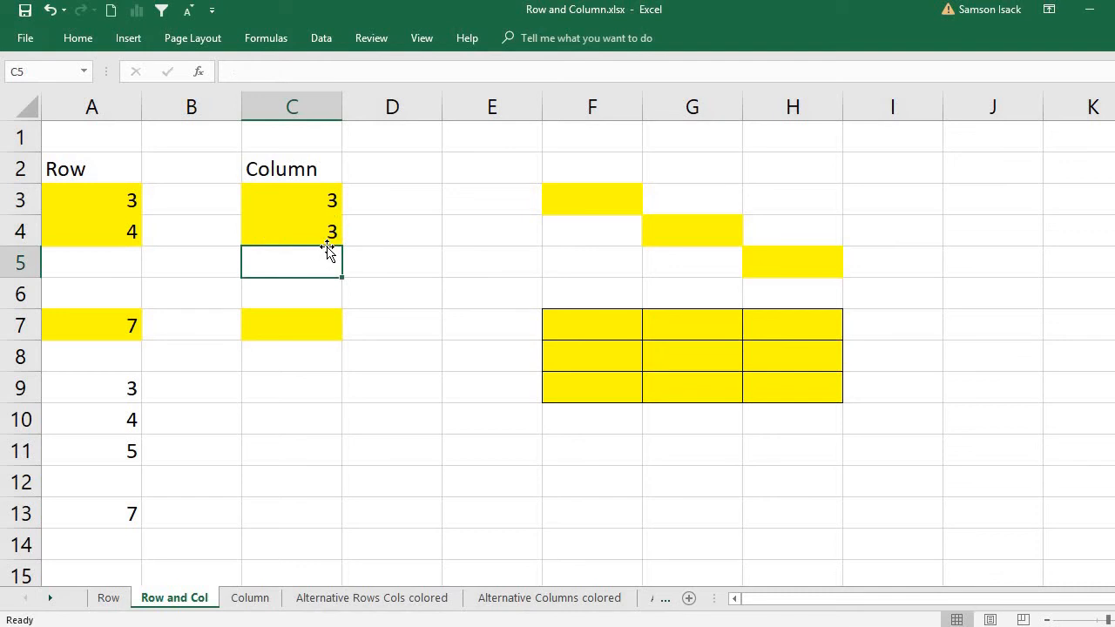
{"action": "left_click", "coordinate": [330, 233]}
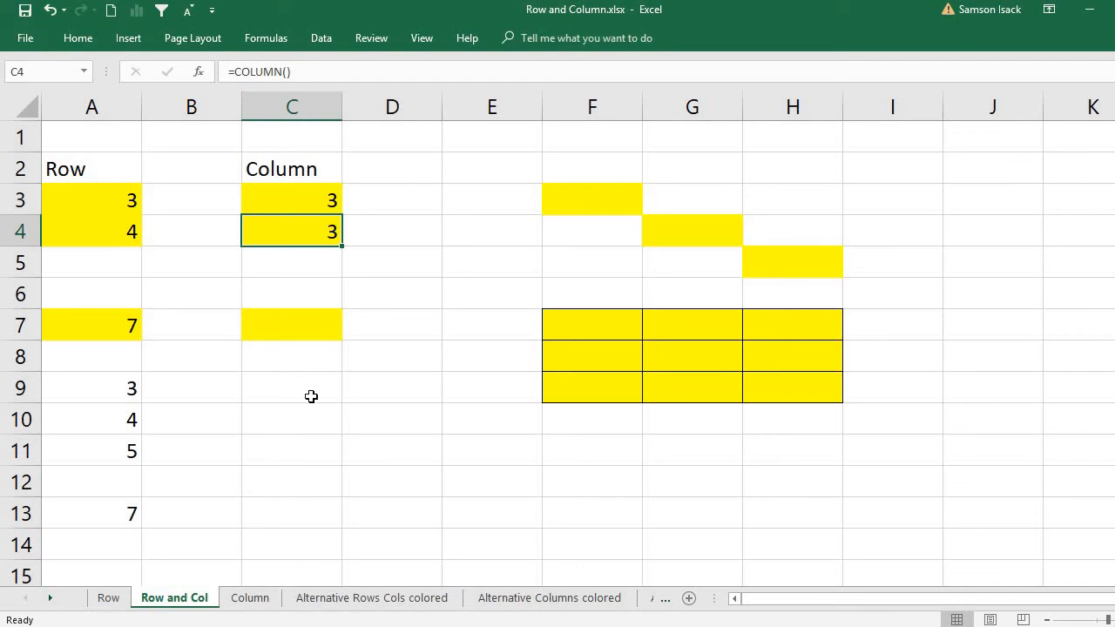
Enter =COLUMN() in the yellow cell C7 and reselect it to review the formula
{"action": "left_click", "coordinate": [305, 320]}
{"action": "type", "text": "="}
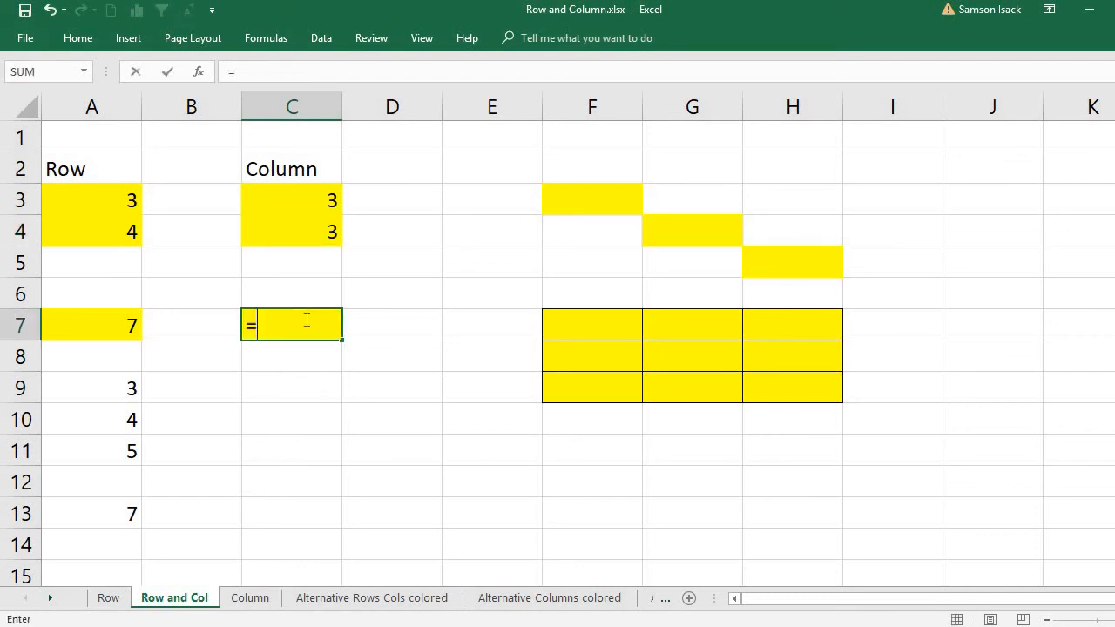
{"action": "type", "text": "colum"}
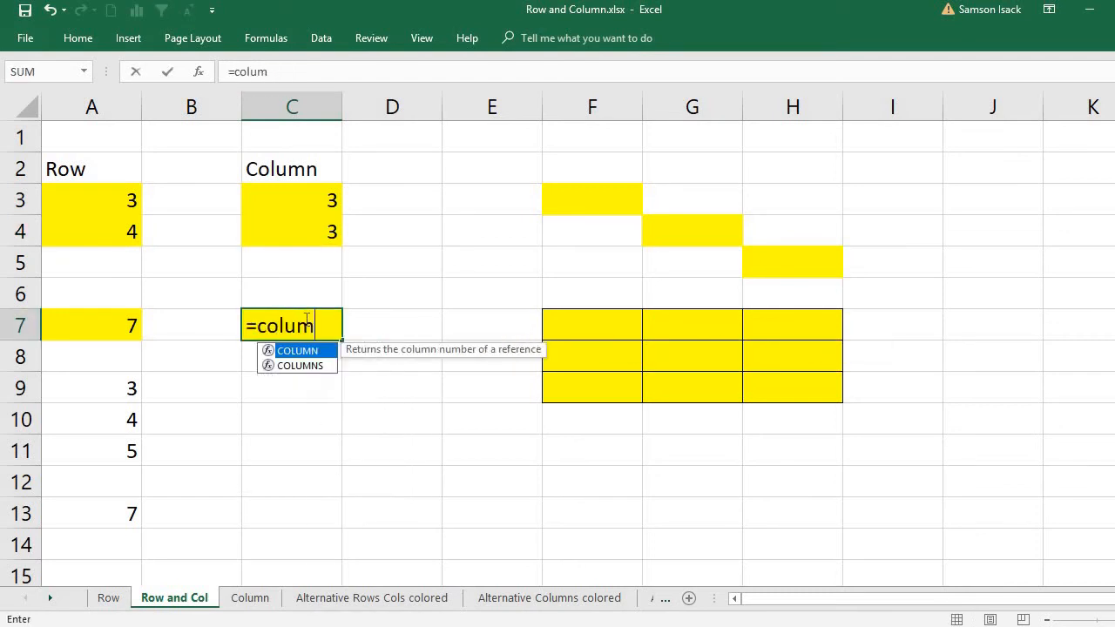
{"action": "type", "text": "n()"}
{"action": "key", "text": "Return"}
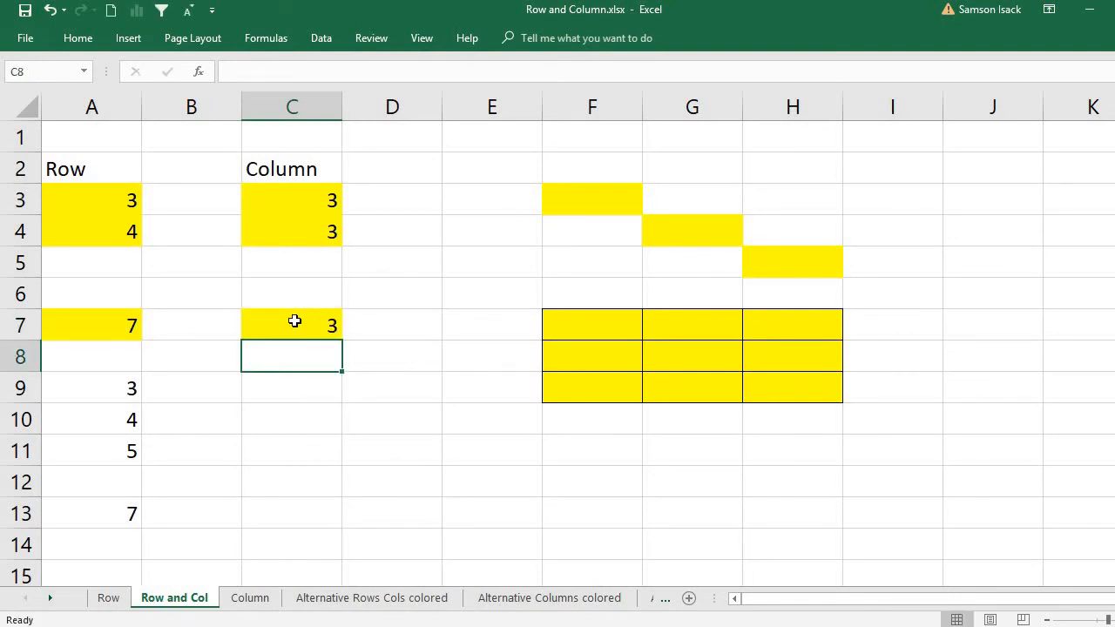
{"action": "left_click", "coordinate": [295, 321]}
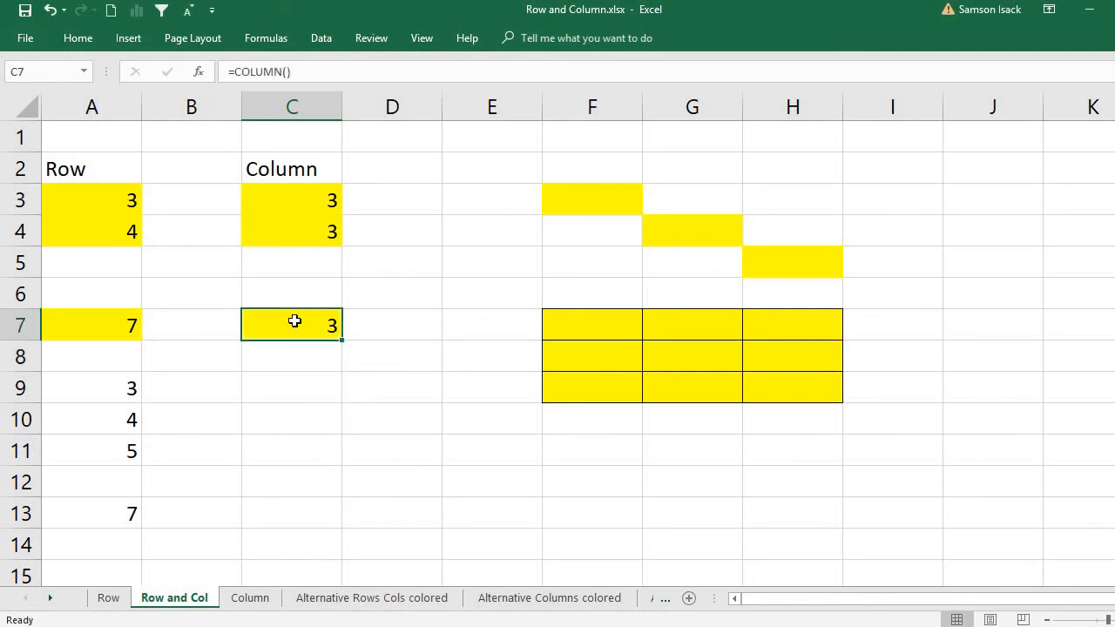
Enter =COLUMN() without a reference in cell E4 and inspect its formula
{"action": "left_click", "coordinate": [475, 233]}
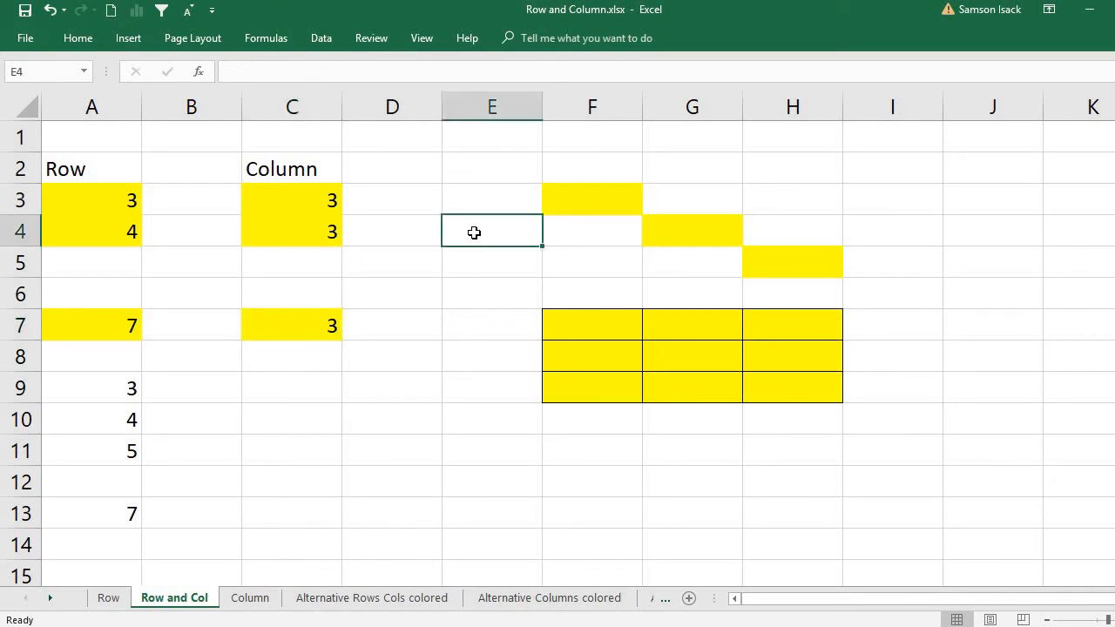
{"action": "type", "text": "=cpl"}
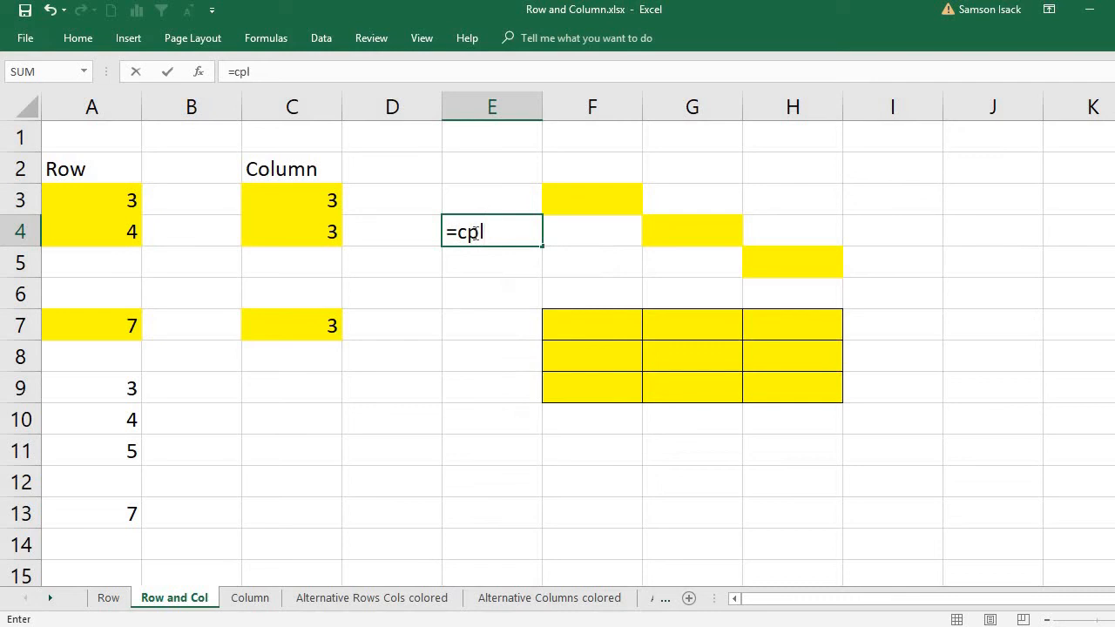
{"action": "key", "text": "BackSpace"}
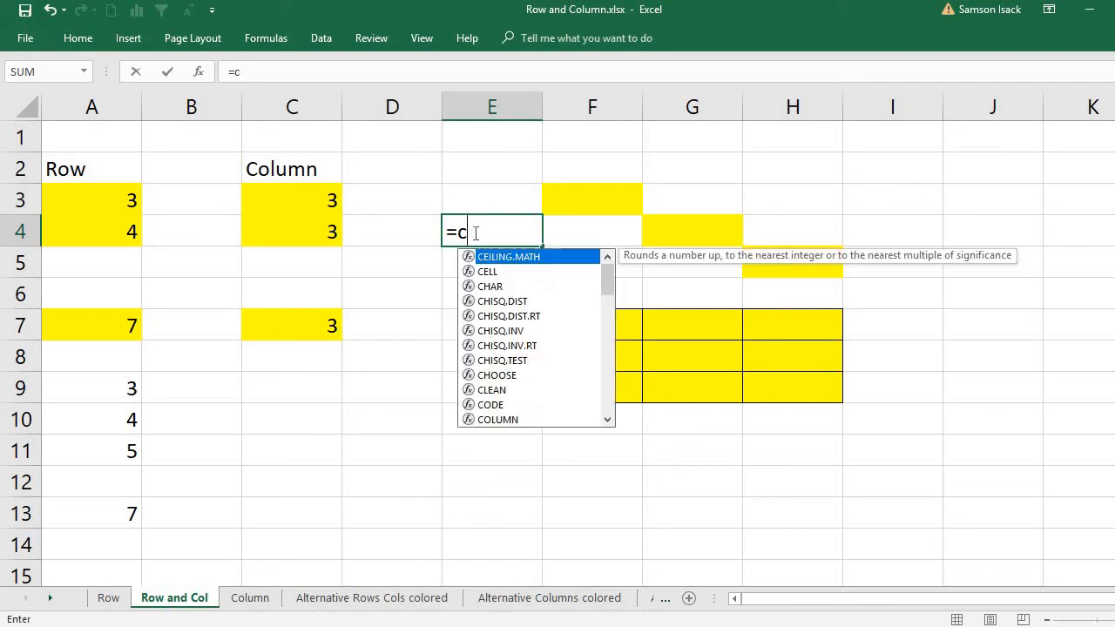
{"action": "type", "text": "olumn"}
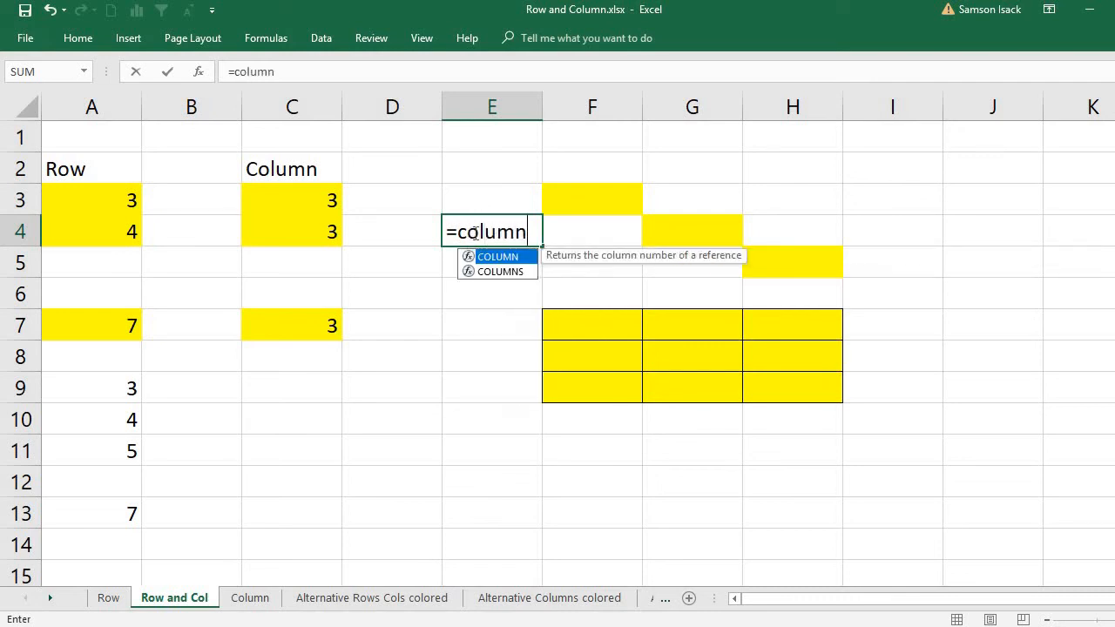
{"action": "type", "text": "()"}
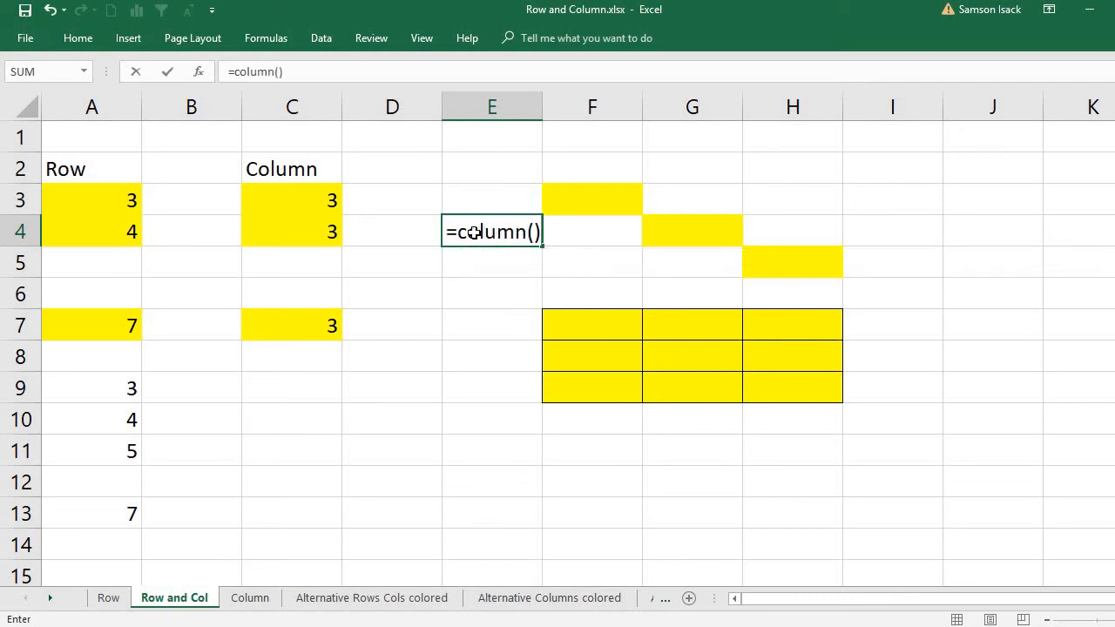
{"action": "key", "text": "Return"}
{"action": "left_click", "coordinate": [470, 233]}
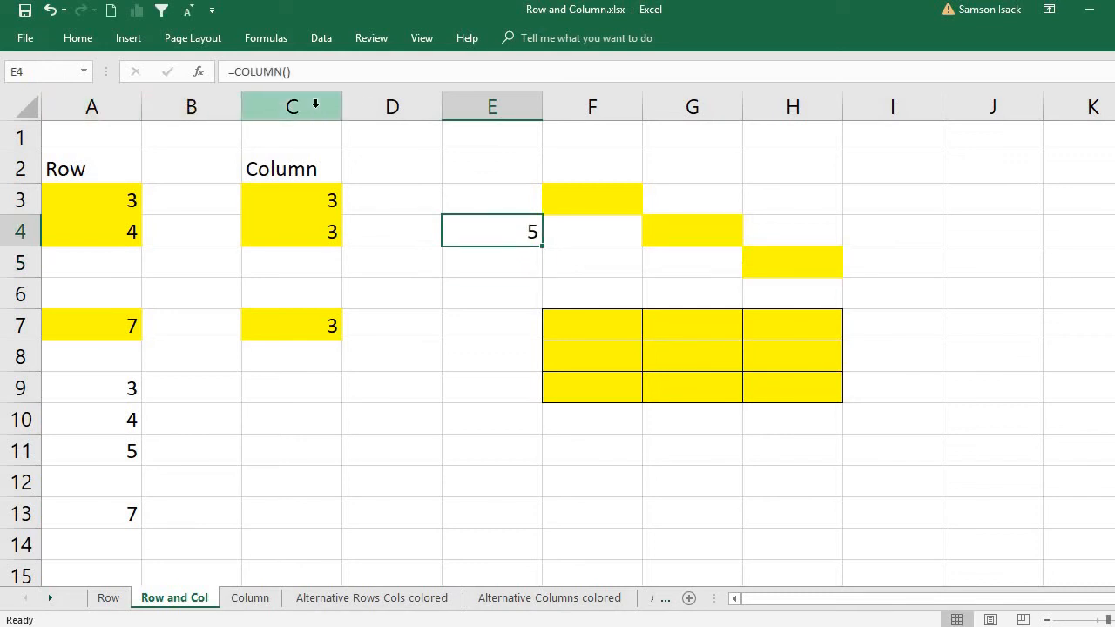
{"action": "double_click", "coordinate": [478, 232]}
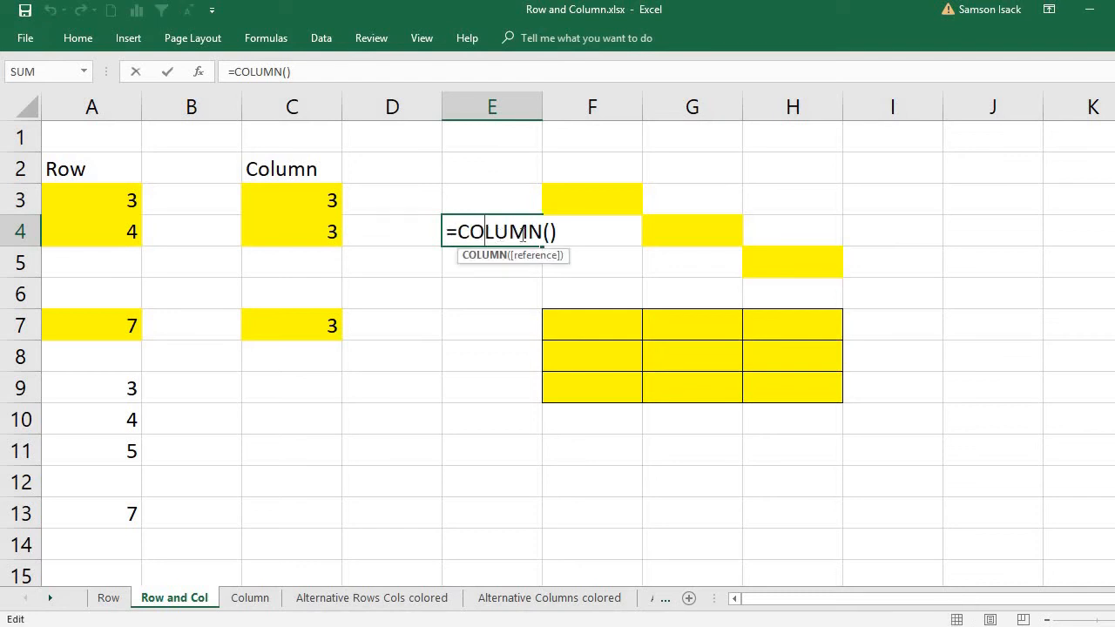
{"action": "key", "text": "Return"}
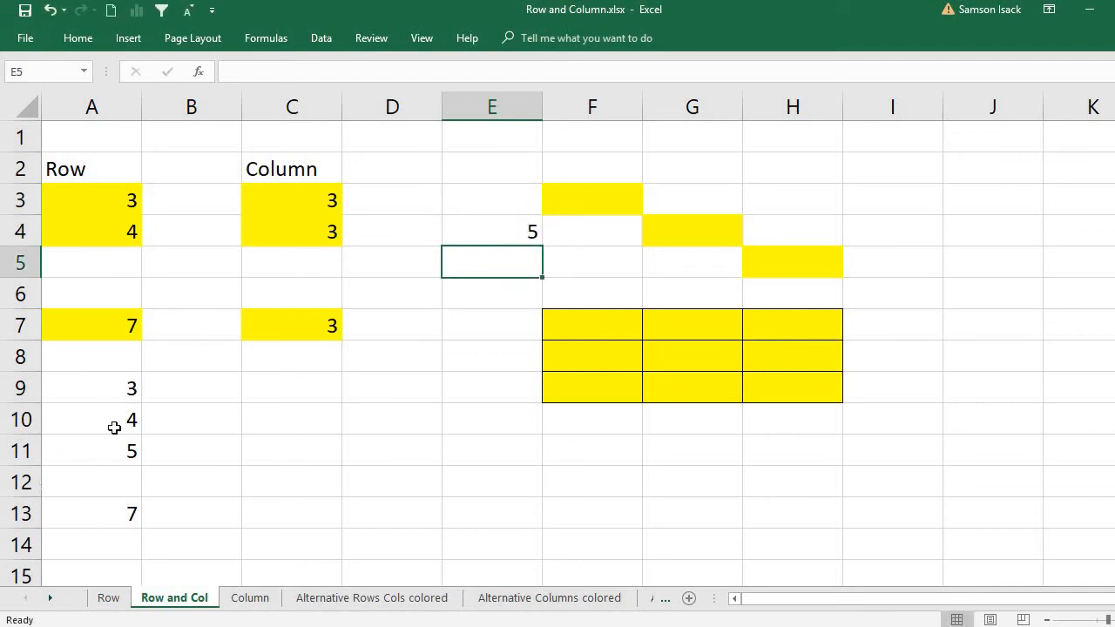
Enter =COLUMN(F3) in cell C9, referencing the first yellow diagonal cell, and review the formula
{"action": "left_click", "coordinate": [300, 394]}
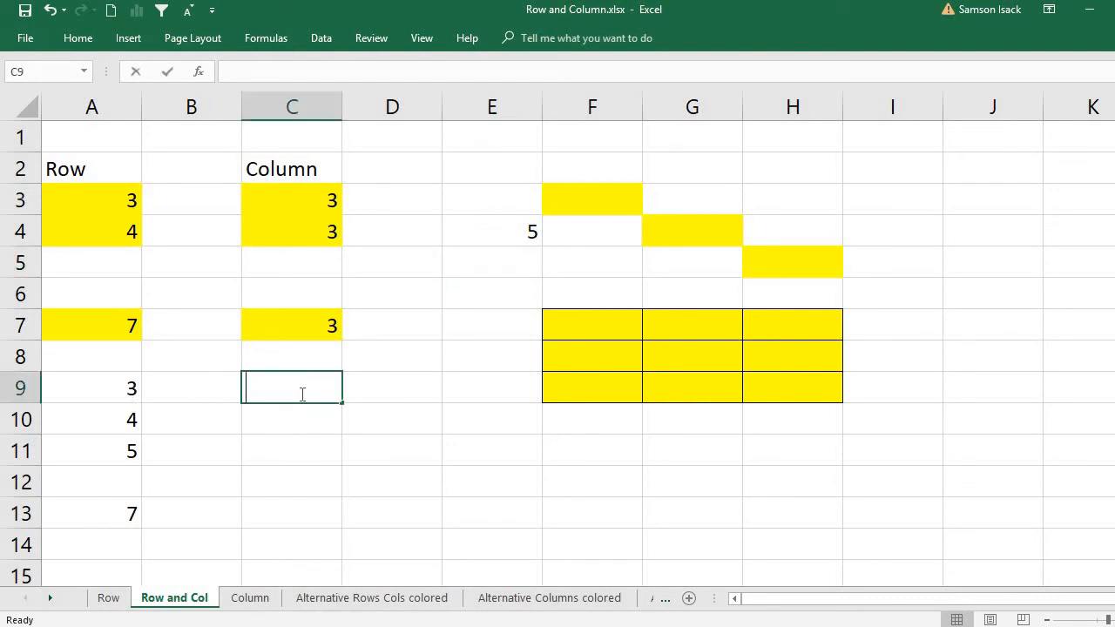
{"action": "type", "text": "=column"}
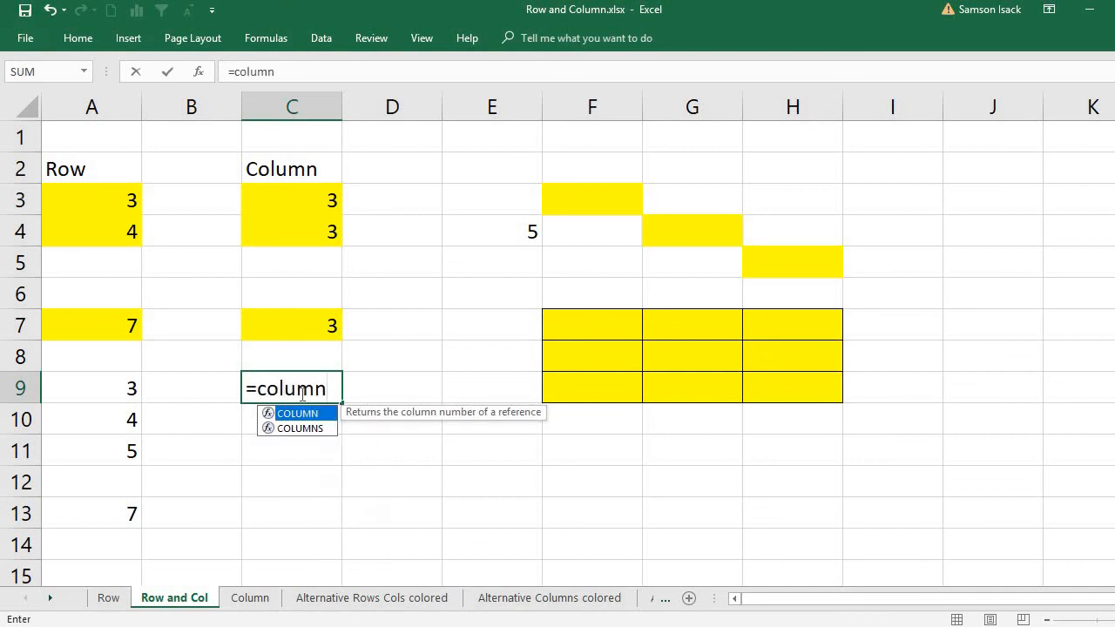
{"action": "type", "text": "("}
{"action": "left_click", "coordinate": [579, 197]}
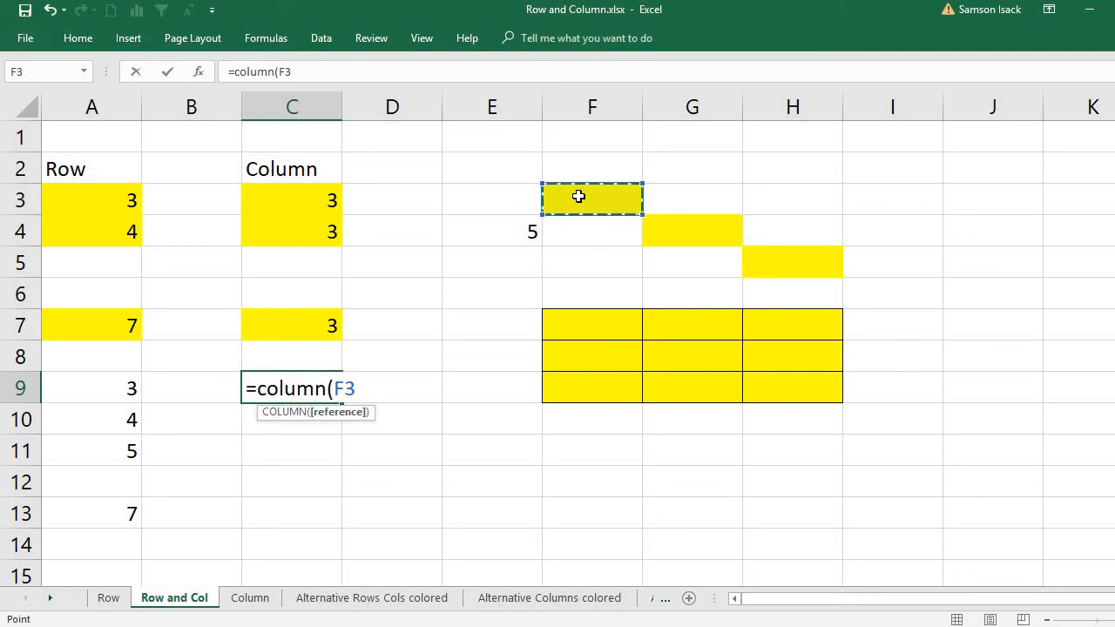
{"action": "type", "text": ")"}
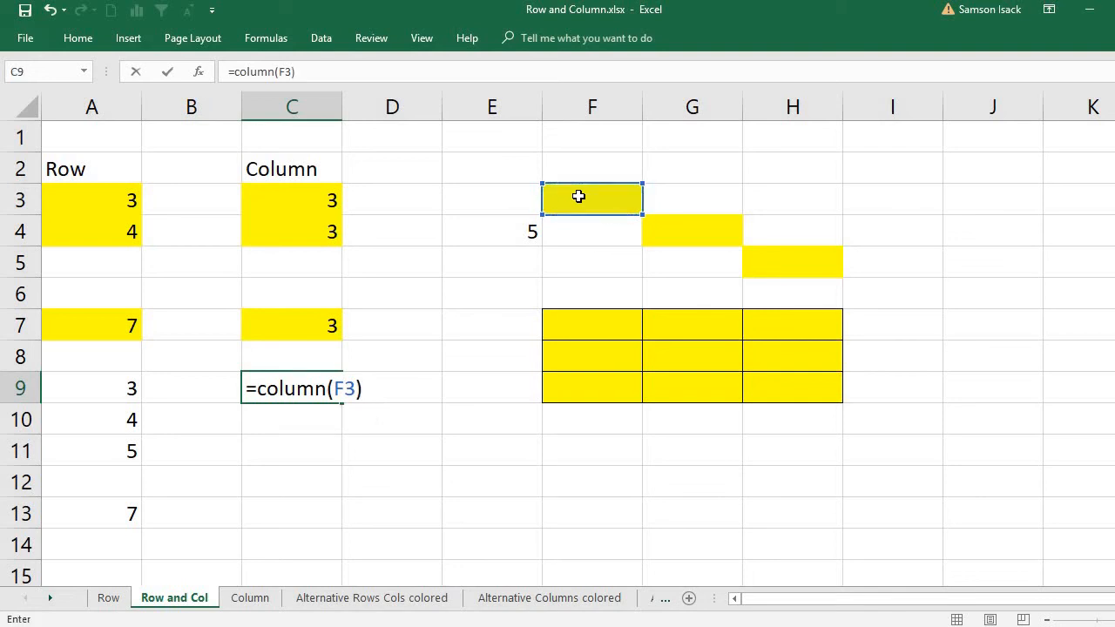
{"action": "key", "text": "Return"}
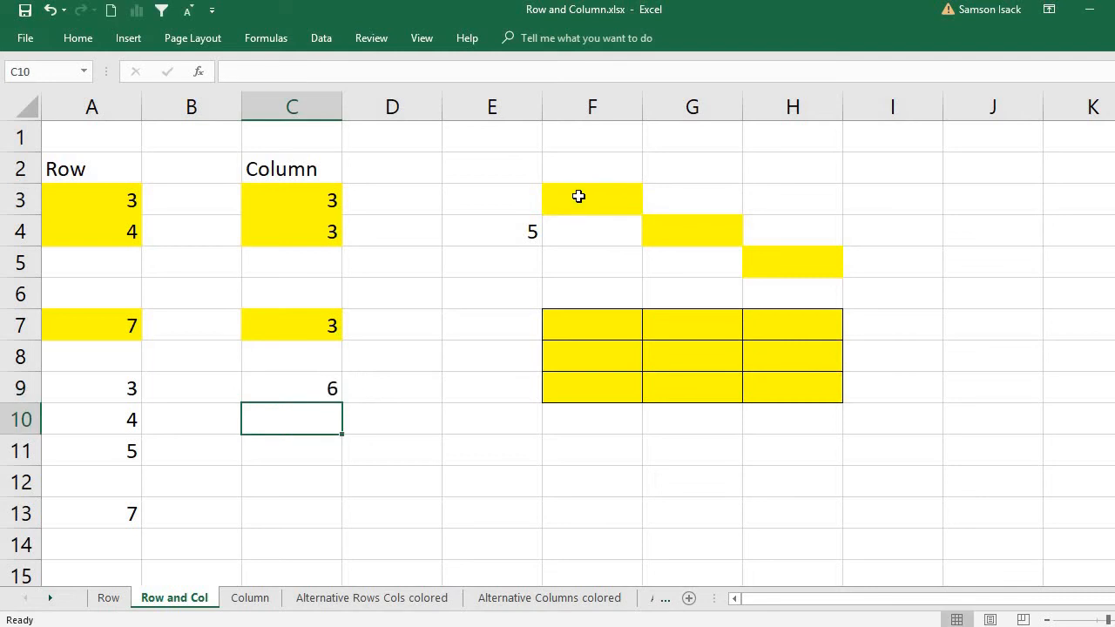
{"action": "left_click", "coordinate": [314, 395]}
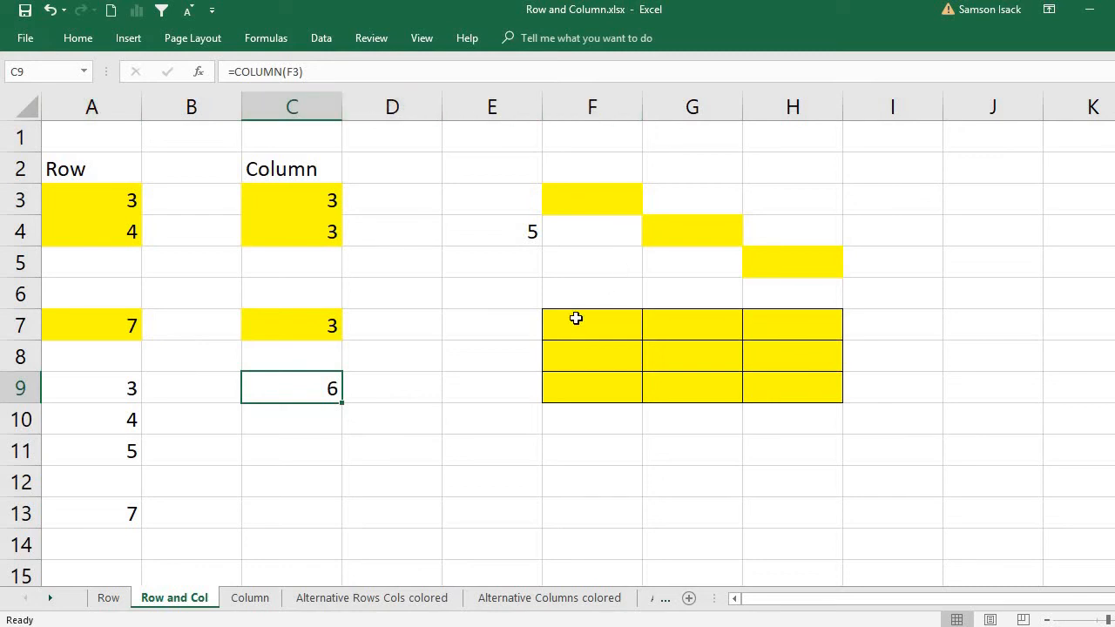
Enter =COLUMN(G4) in cell C10 and compare its result with the column of the referenced cell G4
{"action": "left_click", "coordinate": [291, 426]}
{"action": "type", "text": "=c"}
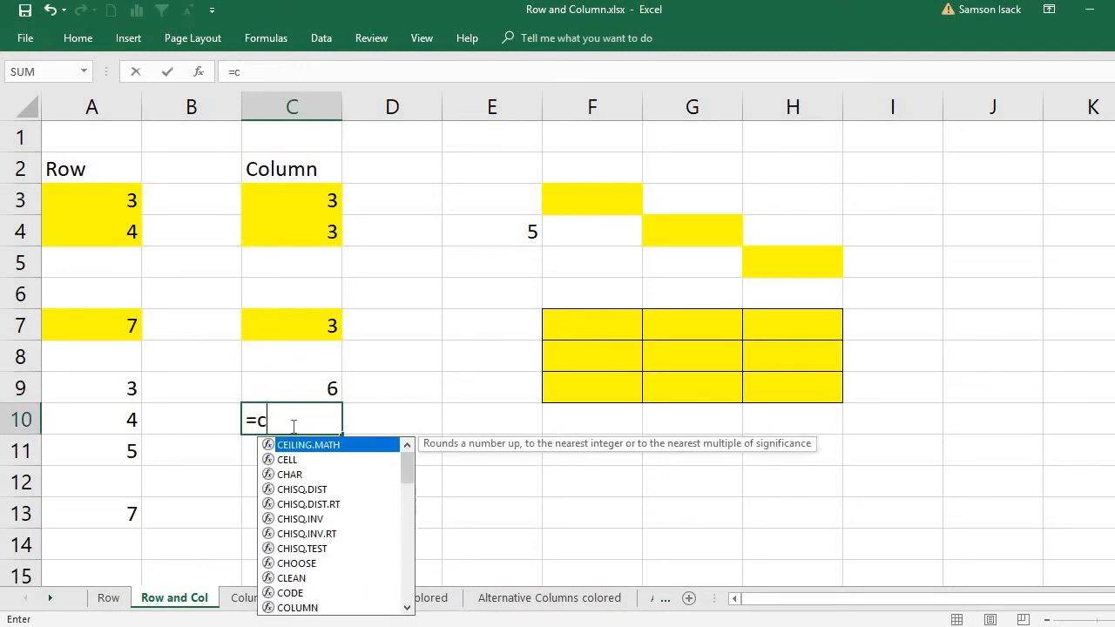
{"action": "type", "text": "olumn"}
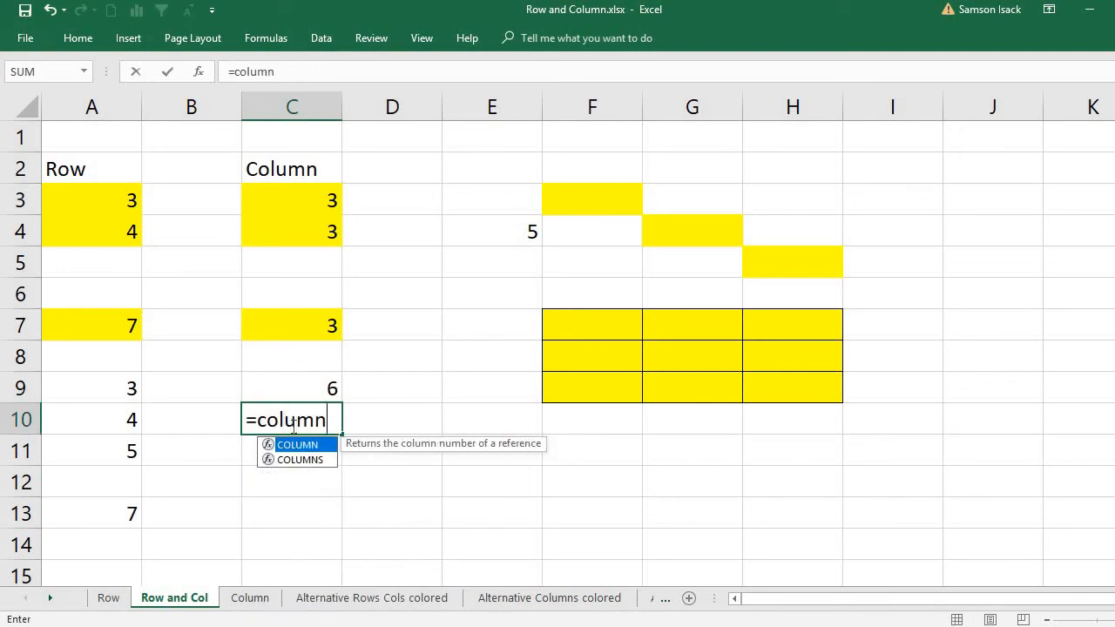
{"action": "type", "text": "("}
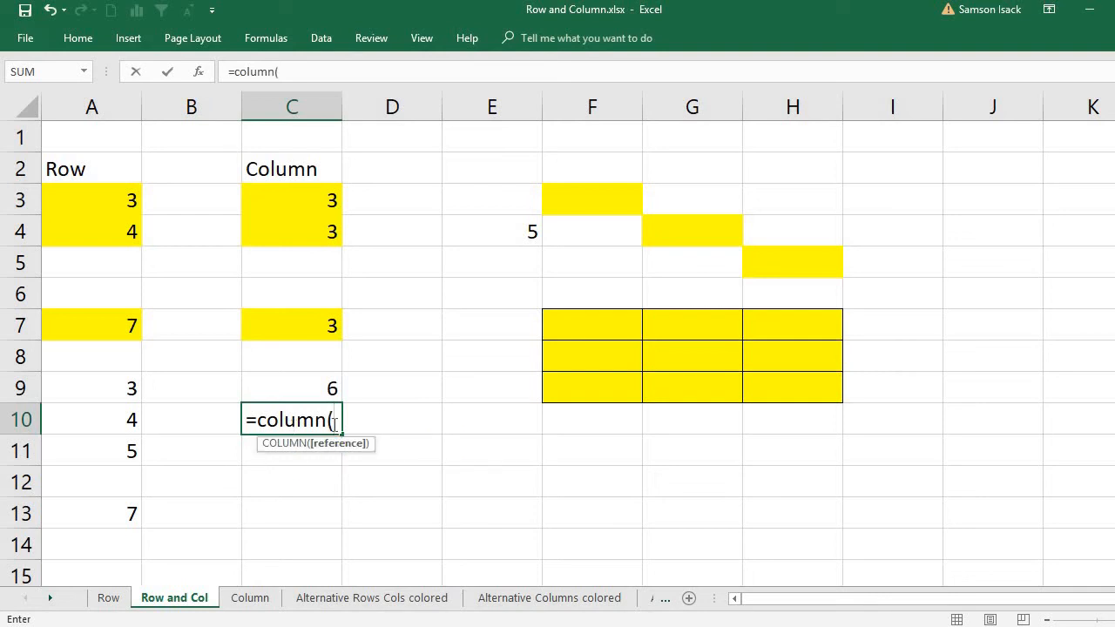
{"action": "left_click", "coordinate": [686, 226]}
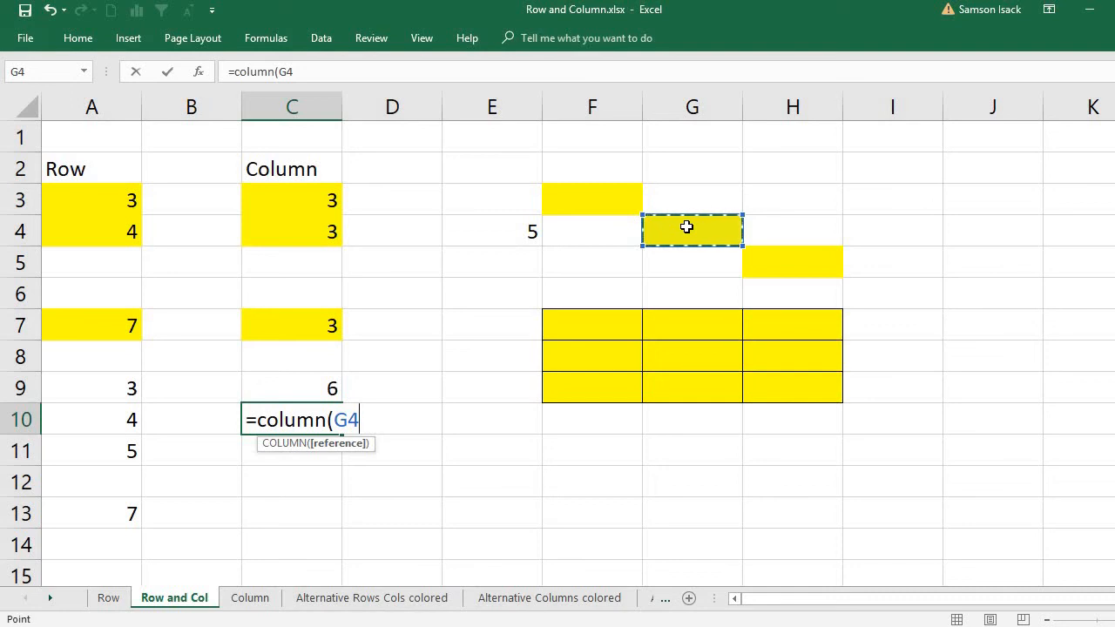
{"action": "type", "text": ")"}
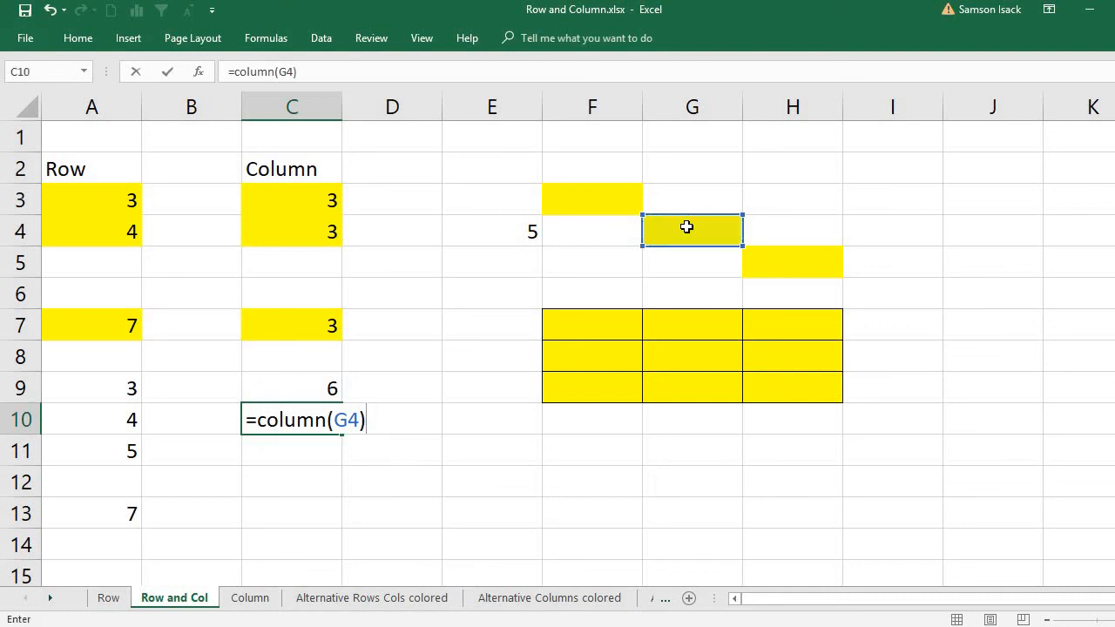
{"action": "key", "text": "Return"}
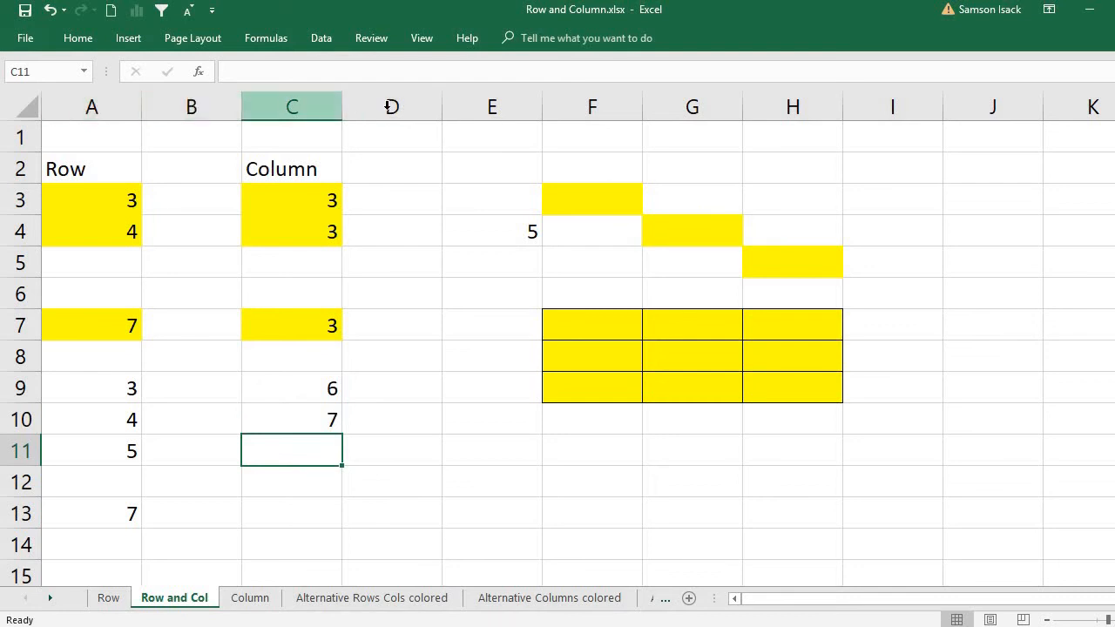
{"action": "left_click", "coordinate": [692, 230]}
{"action": "left_click", "coordinate": [307, 419]}
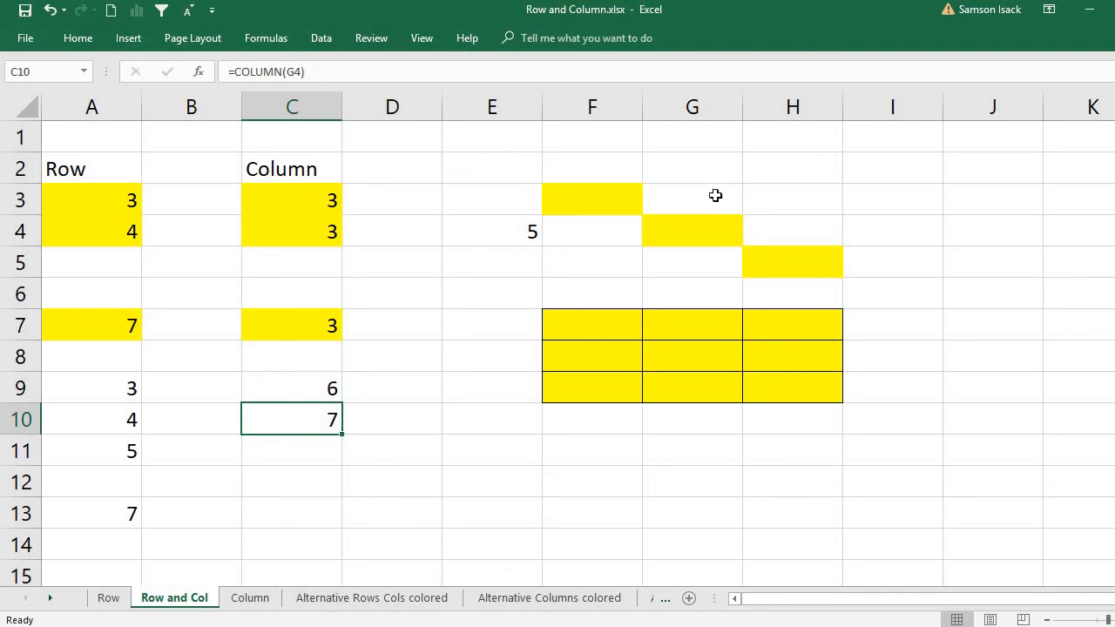
Enter =COLUMN(H5) in cell C11, referencing the last yellow diagonal cell, and review the formula
{"action": "left_click", "coordinate": [308, 454]}
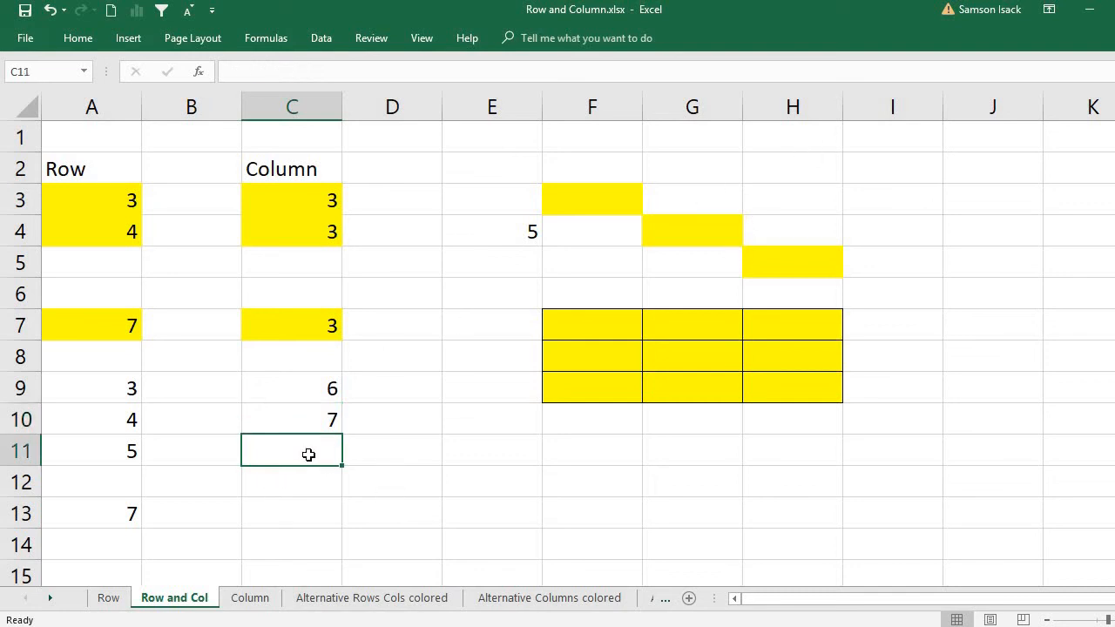
{"action": "type", "text": "="}
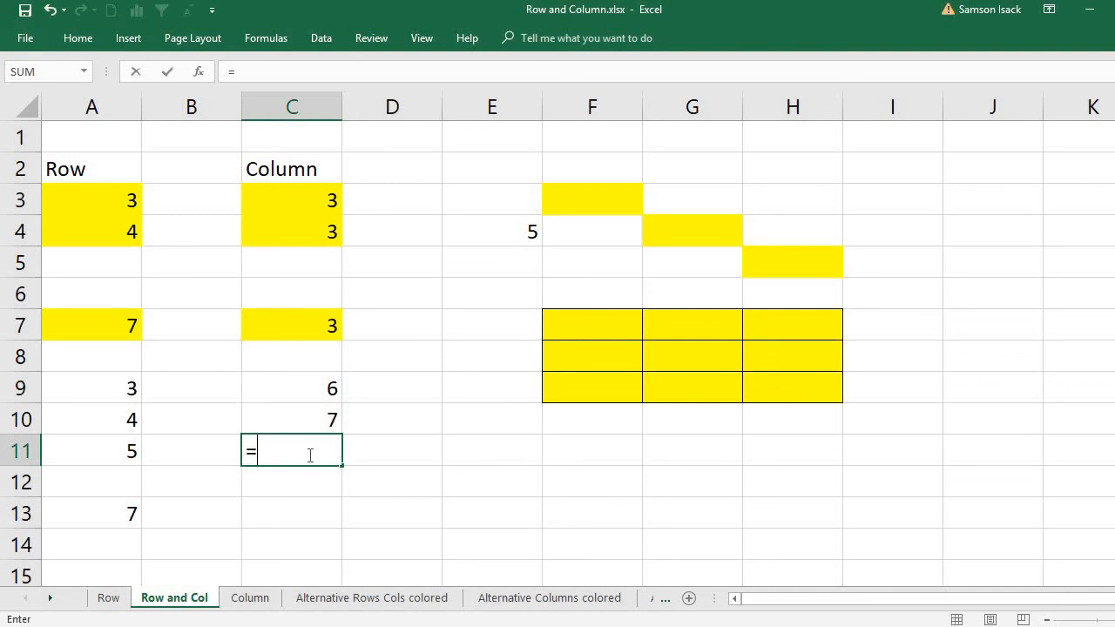
{"action": "left_click", "coordinate": [783, 265]}
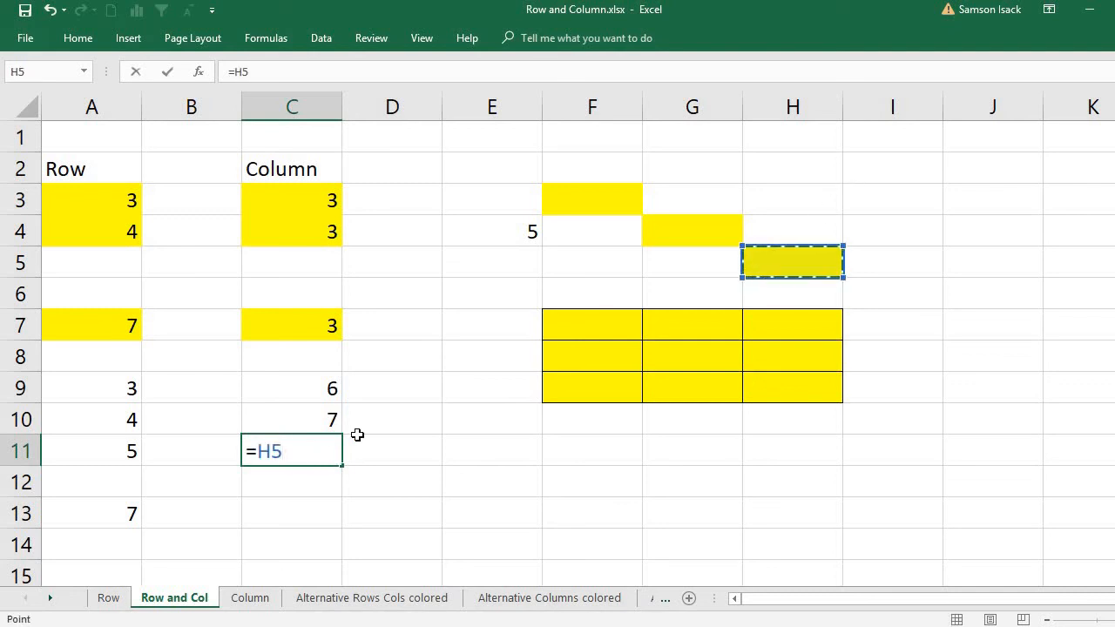
{"action": "left_click", "coordinate": [259, 452]}
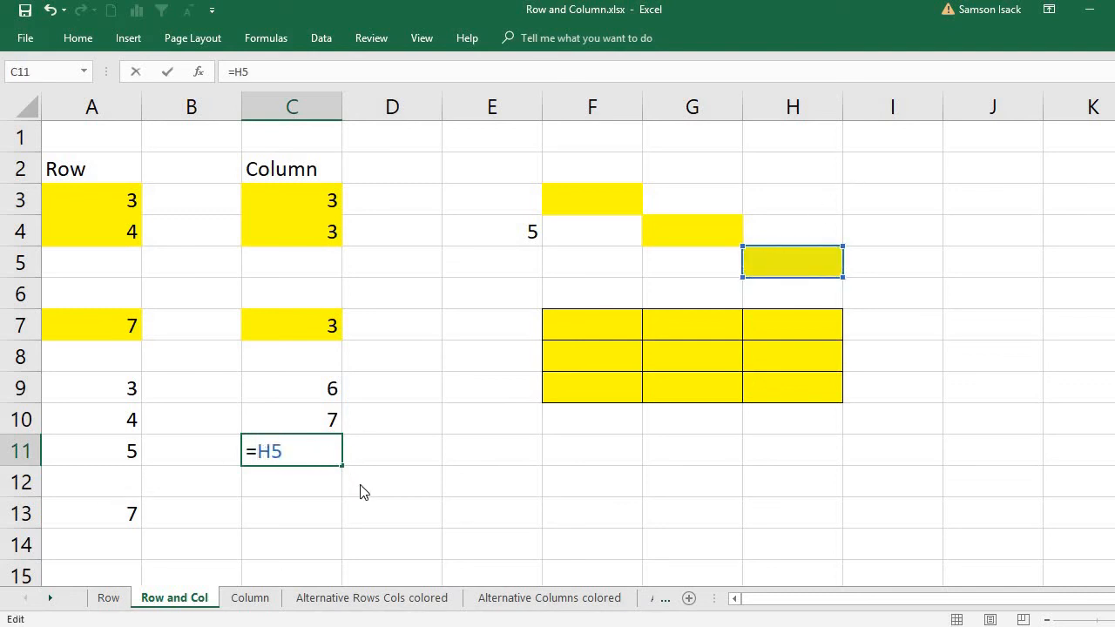
{"action": "type", "text": "co"}
{"action": "type", "text": "lumn"}
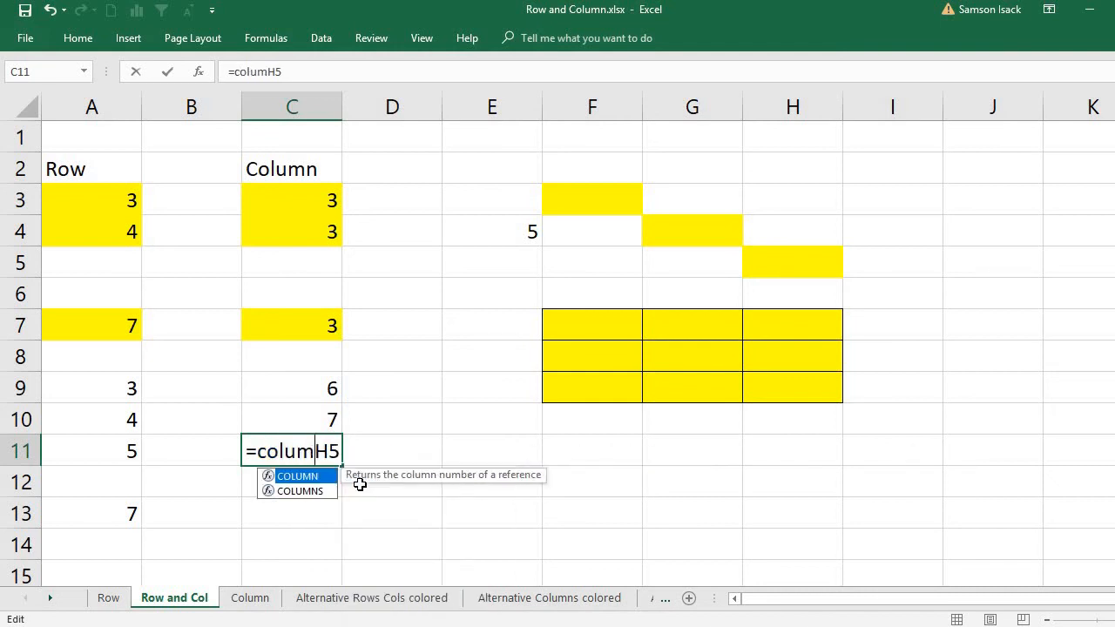
{"action": "type", "text": "("}
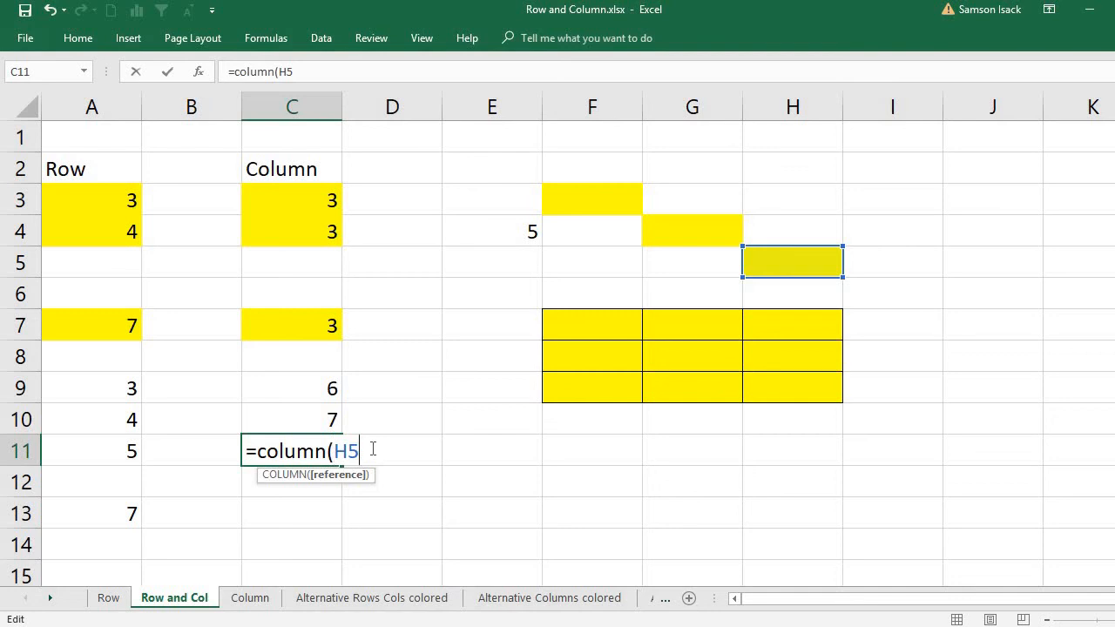
{"action": "type", "text": ")"}
{"action": "key", "text": "Return"}
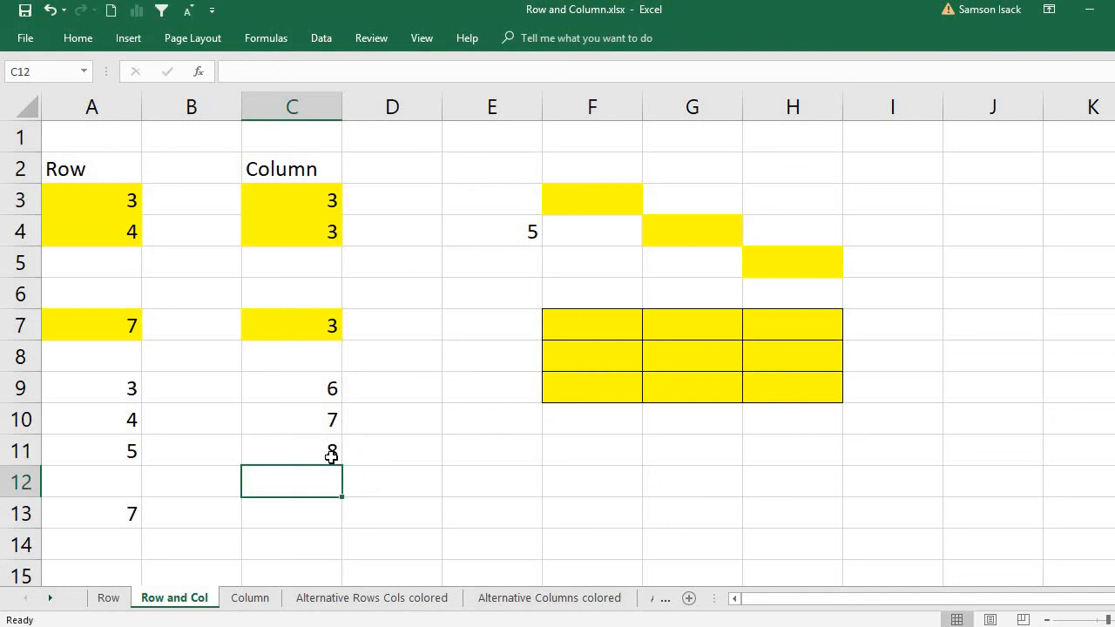
{"action": "left_click", "coordinate": [331, 456]}
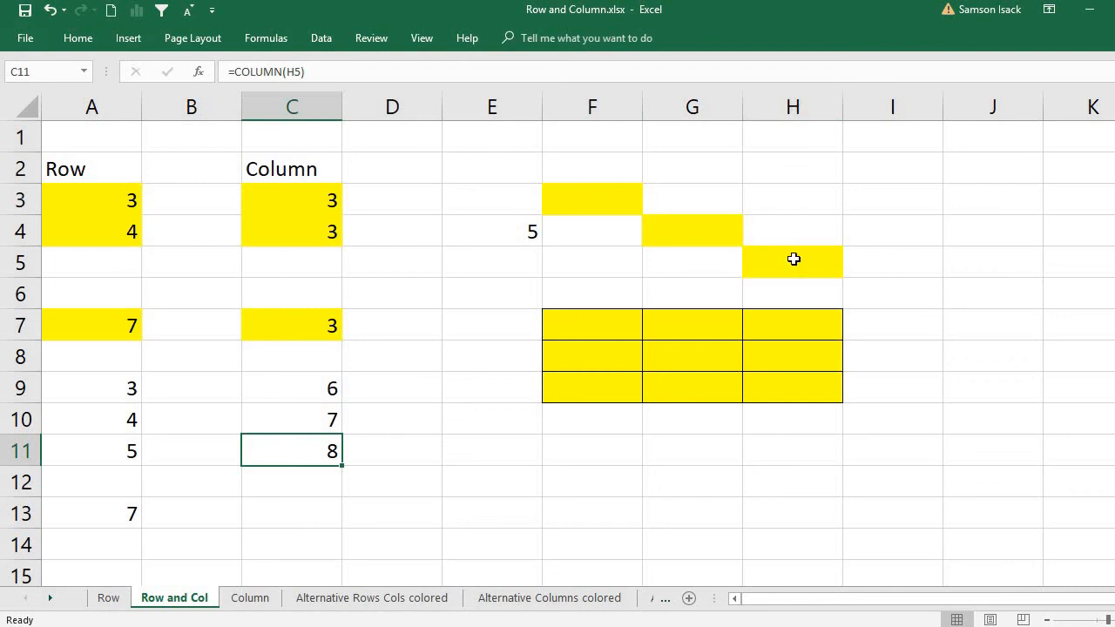
Enter =COLUMN(F7:H9) in cell C13, referencing the bordered yellow block, and compare its result with the block's first cell F7
{"action": "left_click", "coordinate": [316, 521]}
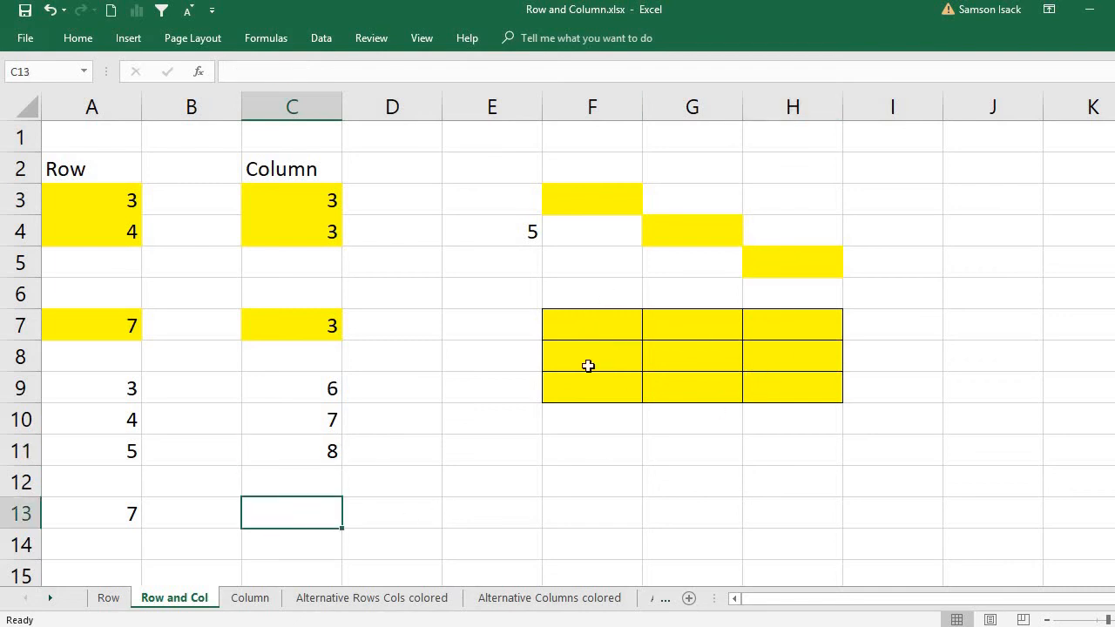
{"action": "type", "text": "="}
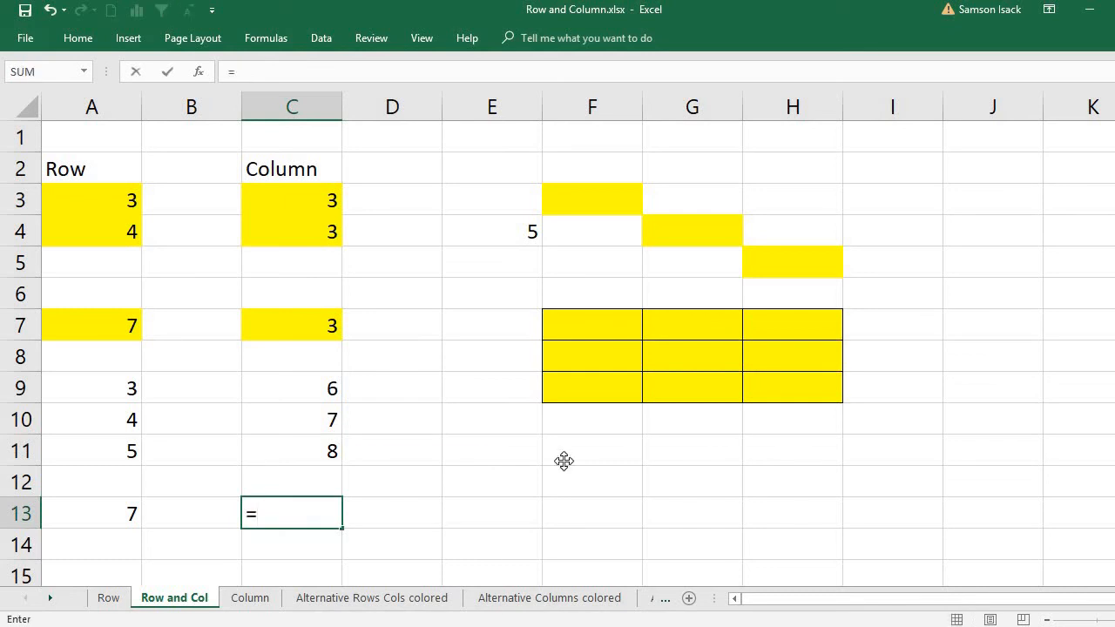
{"action": "type", "text": "column"}
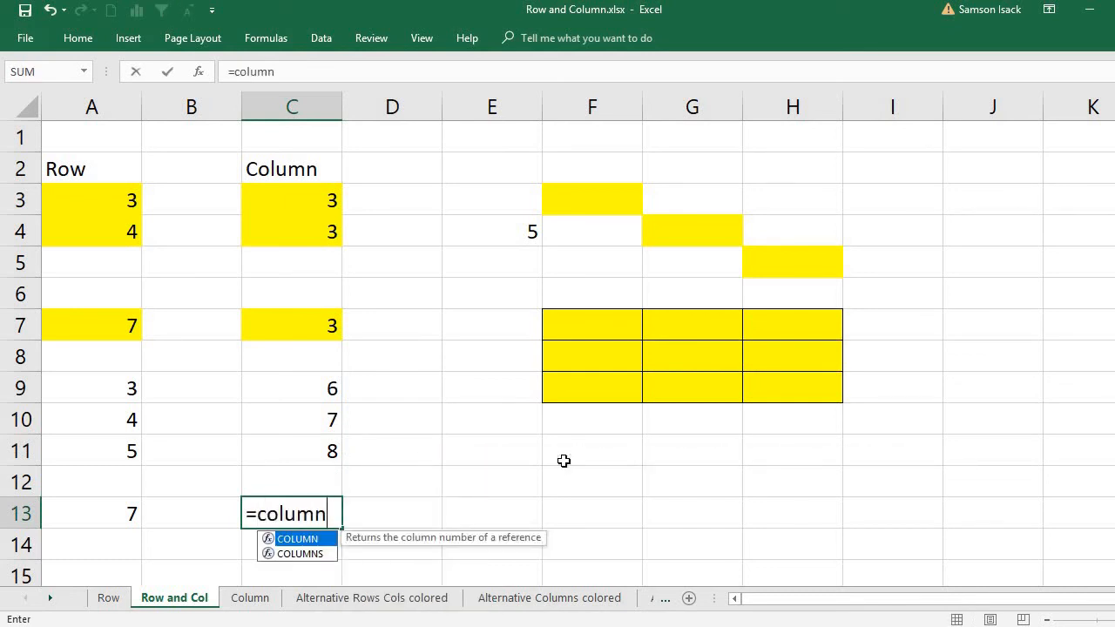
{"action": "type", "text": "("}
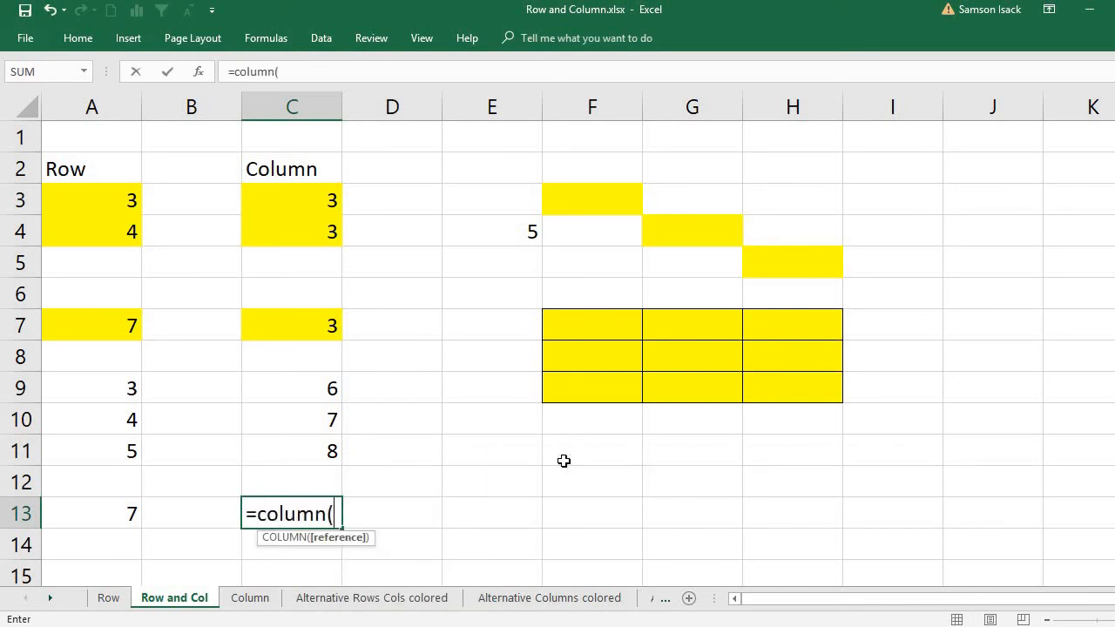
{"action": "left_click", "coordinate": [604, 323]}
{"action": "left_click_drag", "start_coordinate": [604, 323], "coordinate": [778, 386]}
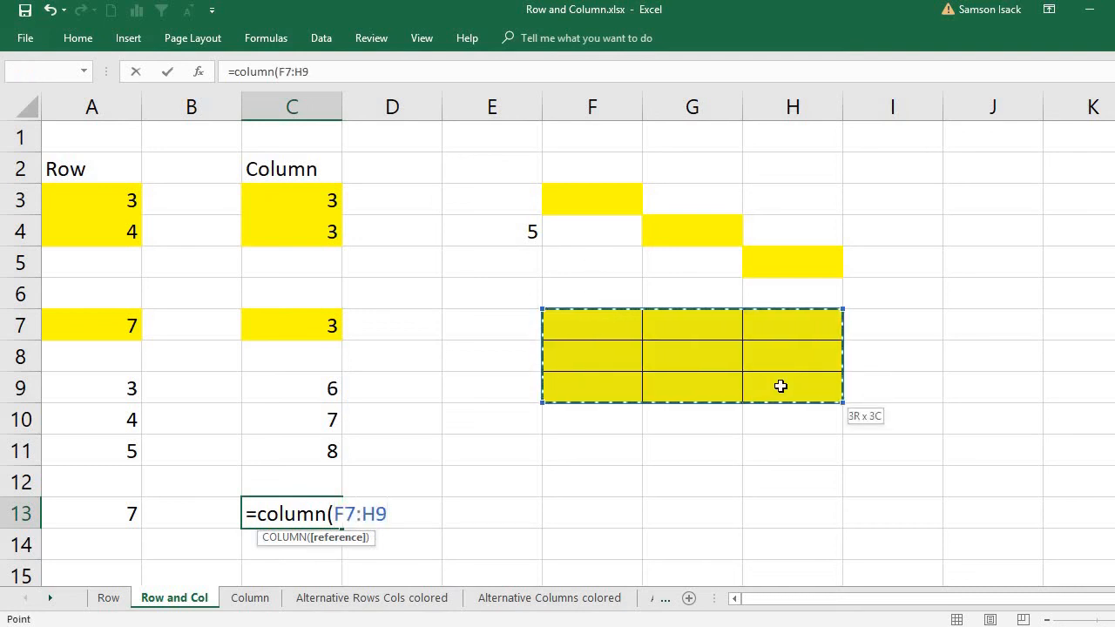
{"action": "type", "text": ")"}
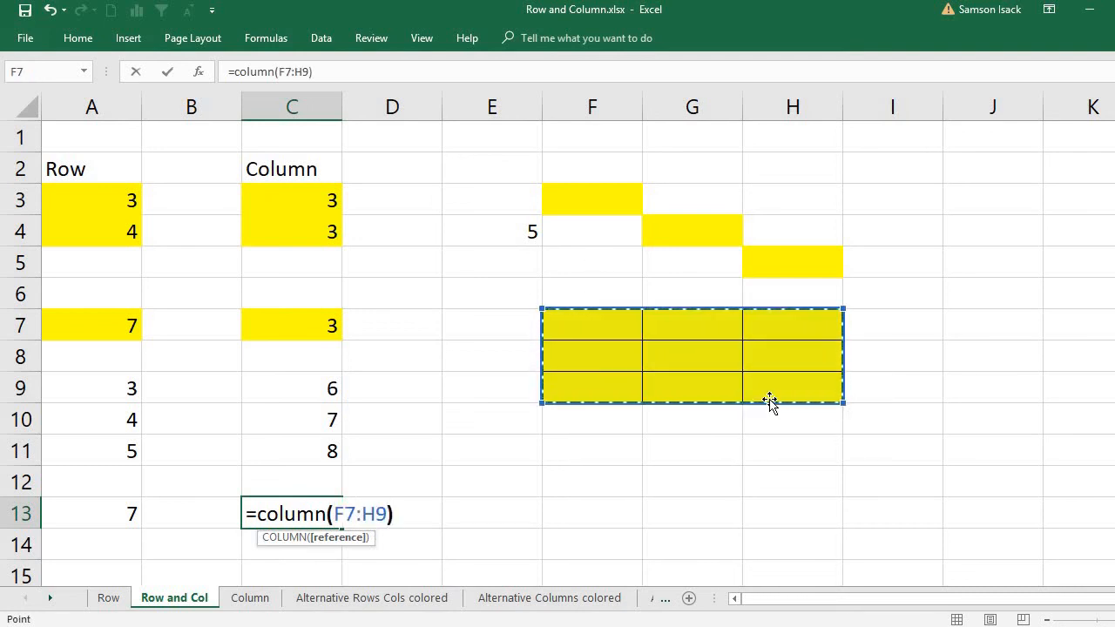
{"action": "key", "text": "Return"}
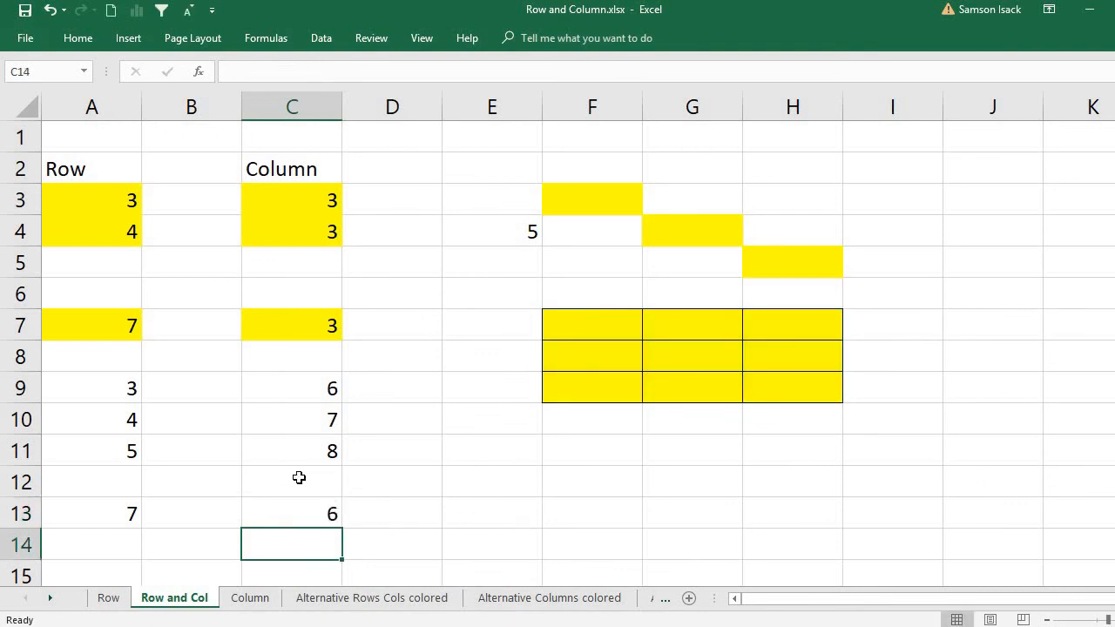
{"action": "left_click", "coordinate": [300, 516]}
{"action": "left_click", "coordinate": [592, 326]}
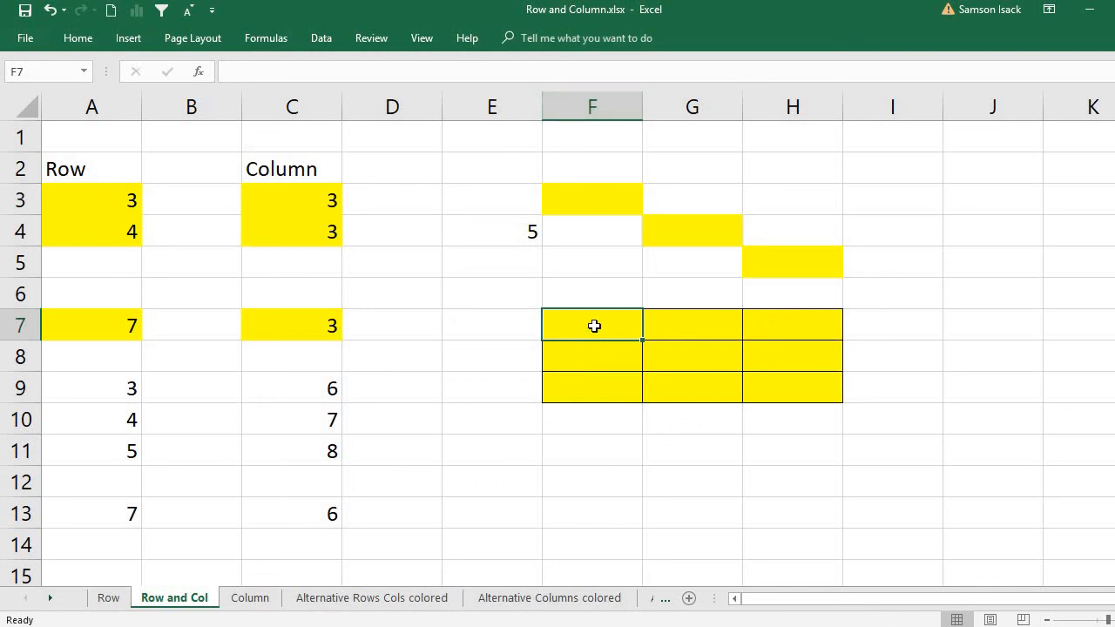
{"action": "left_click", "coordinate": [333, 519]}
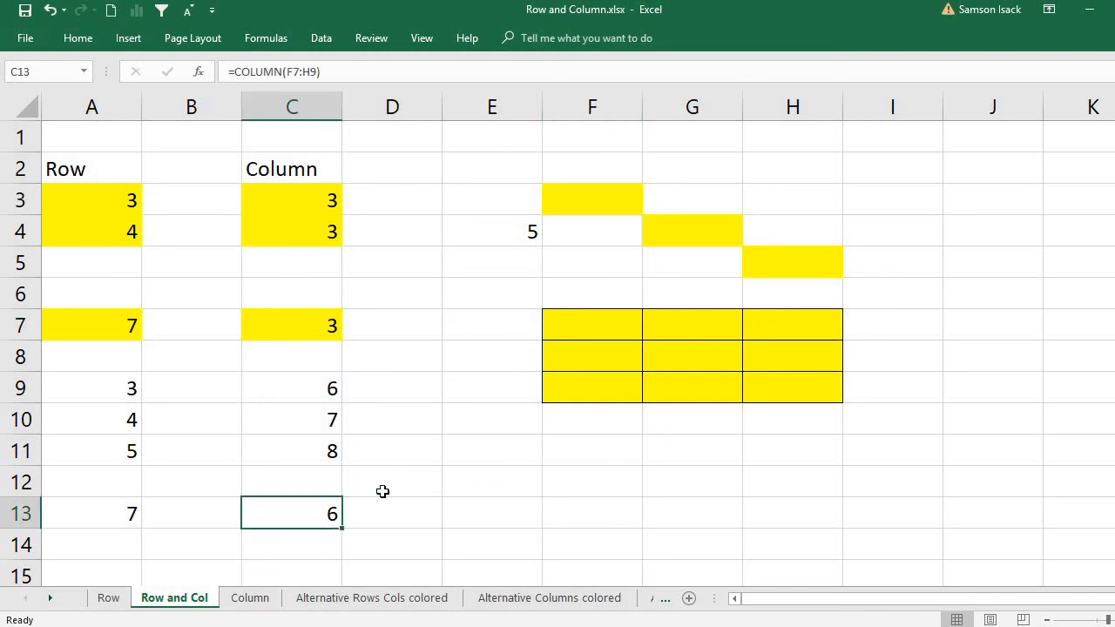
{"action": "left_click", "coordinate": [576, 322]}
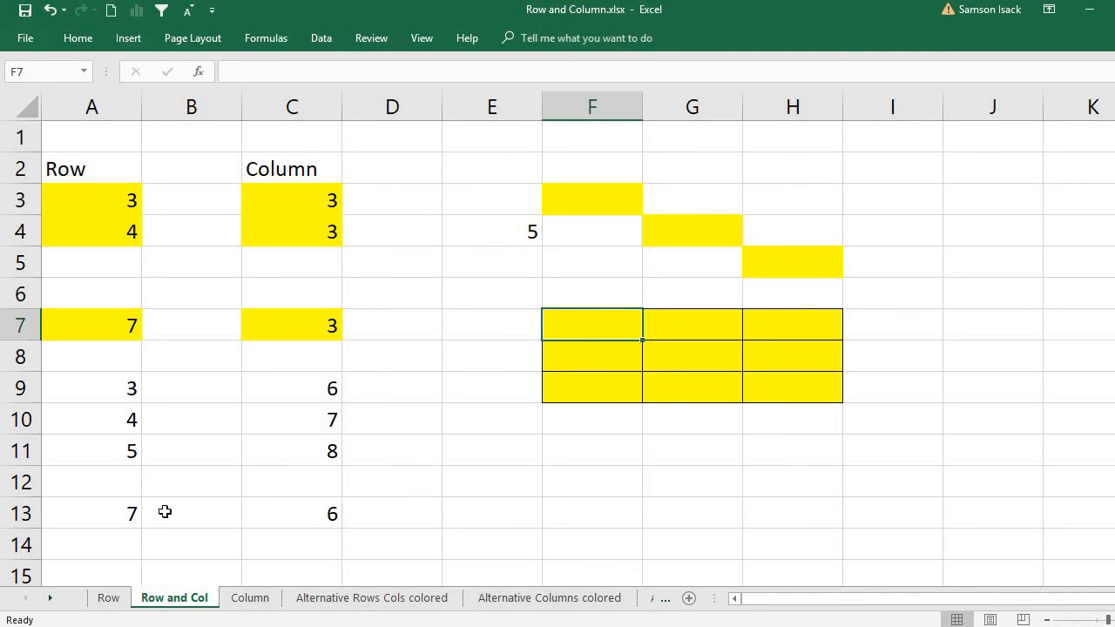
Compare the ROW and COLUMN formulas in rows 9 and 10 with their referenced cells F3 and G4
{"action": "left_click", "coordinate": [112, 389]}
{"action": "left_click", "coordinate": [335, 396]}
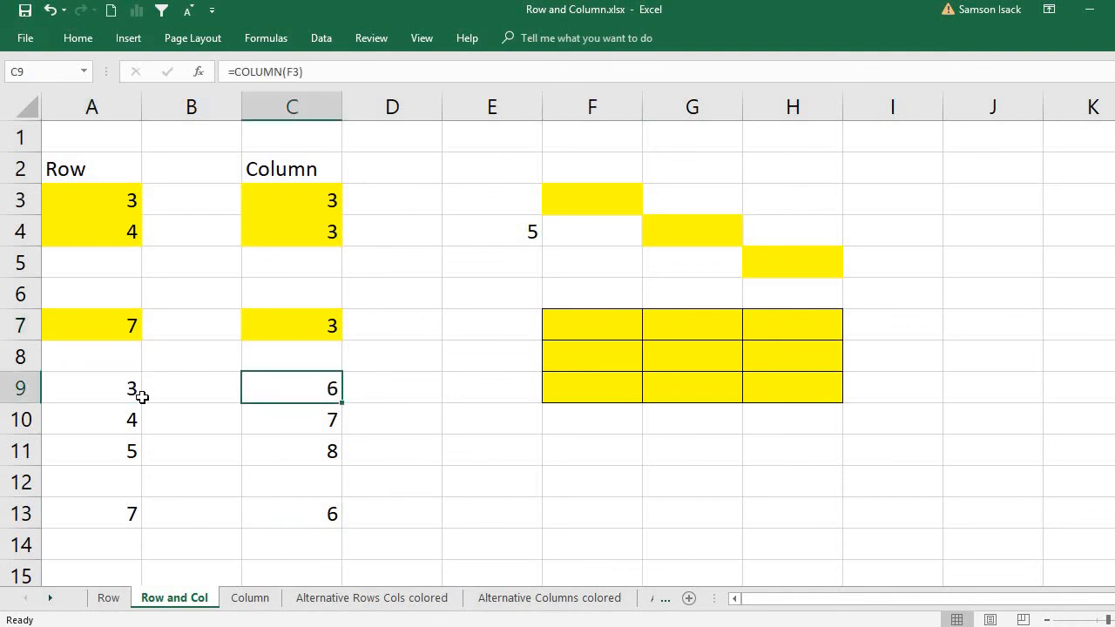
{"action": "double_click", "coordinate": [113, 387]}
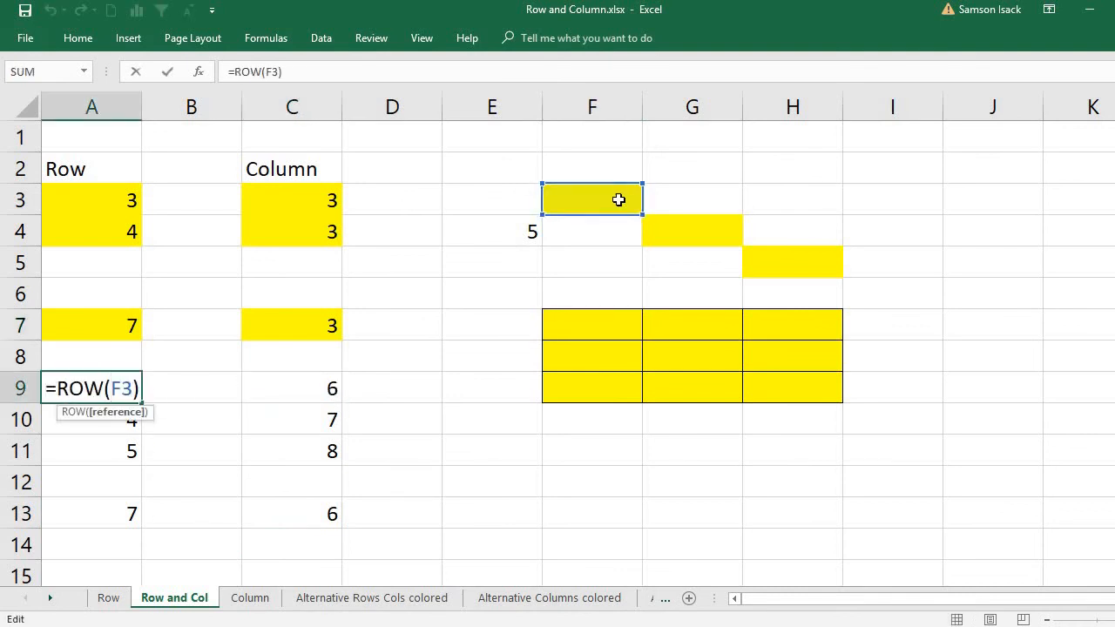
{"action": "key", "text": "Return"}
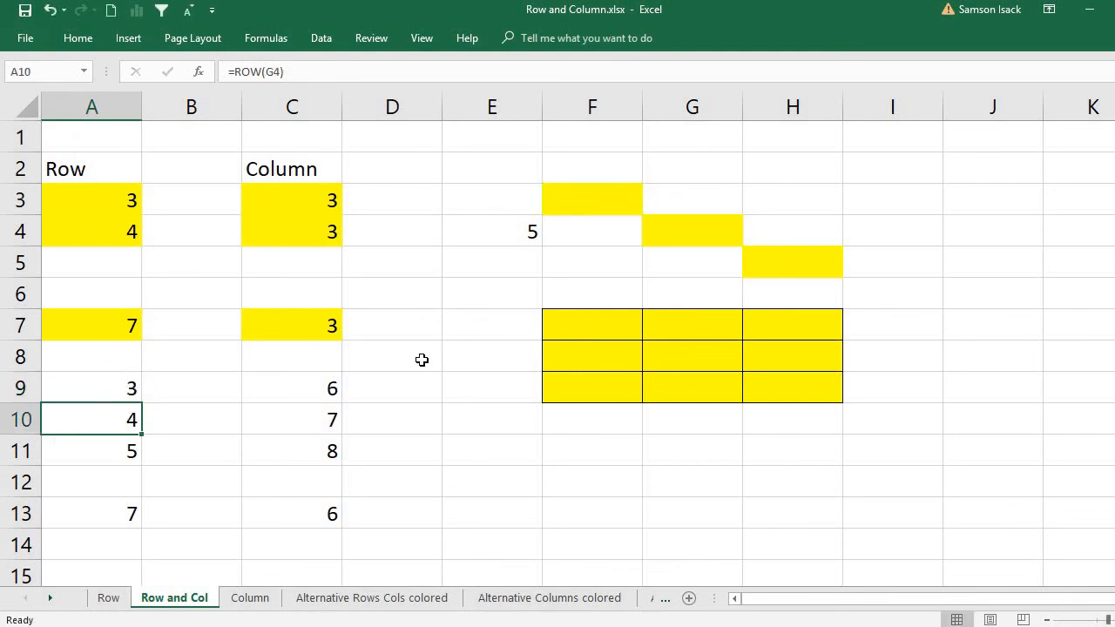
{"action": "left_click", "coordinate": [129, 390]}
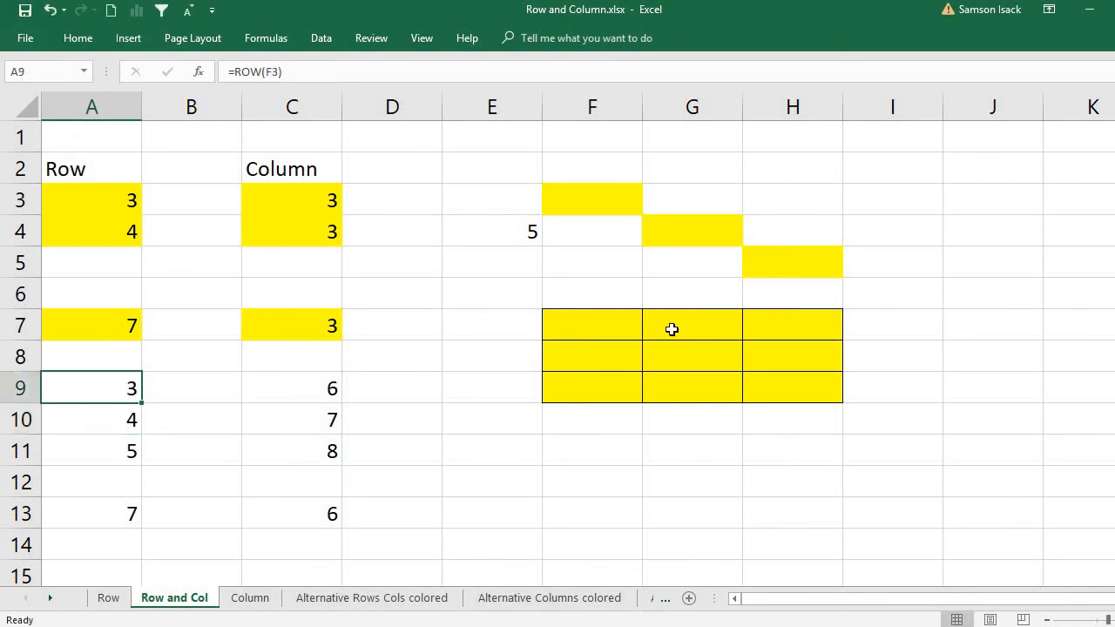
{"action": "left_click", "coordinate": [574, 190]}
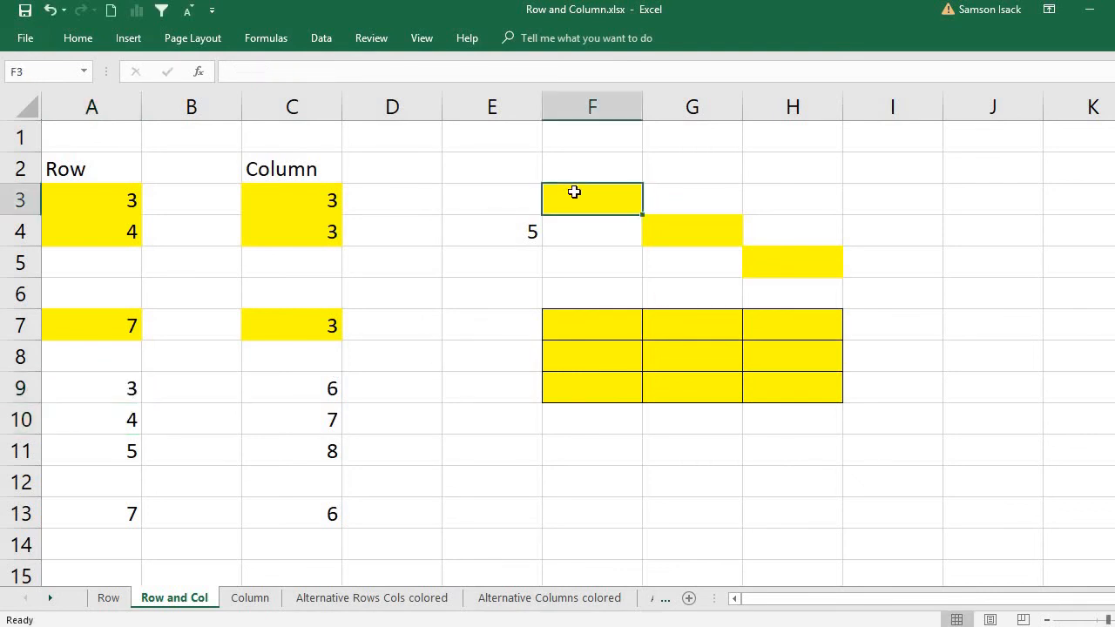
{"action": "left_click", "coordinate": [333, 386]}
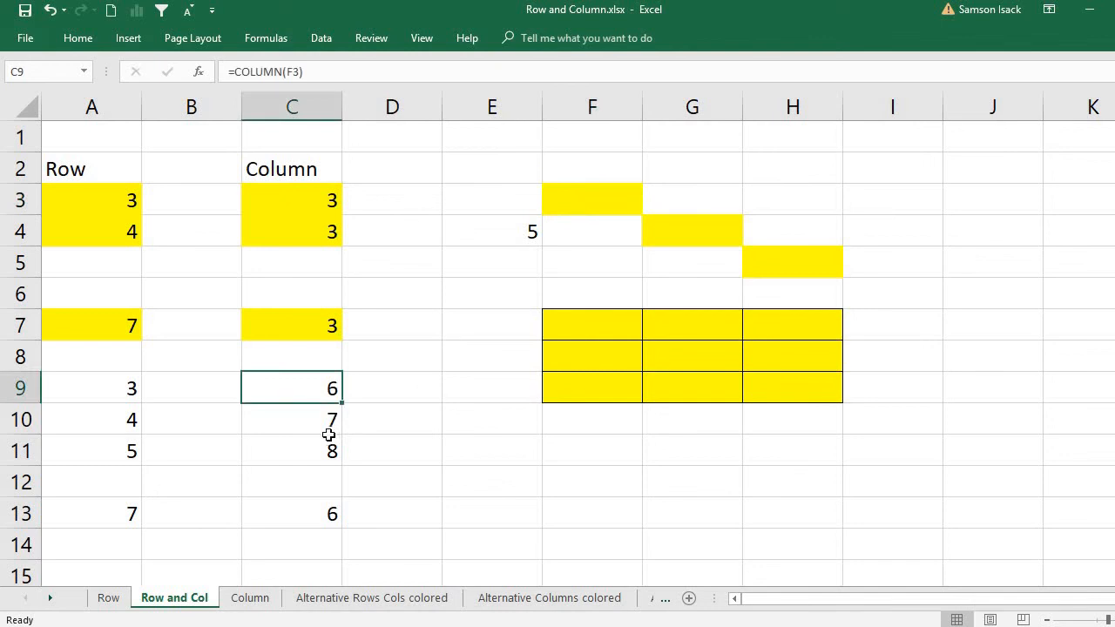
{"action": "left_click", "coordinate": [712, 225]}
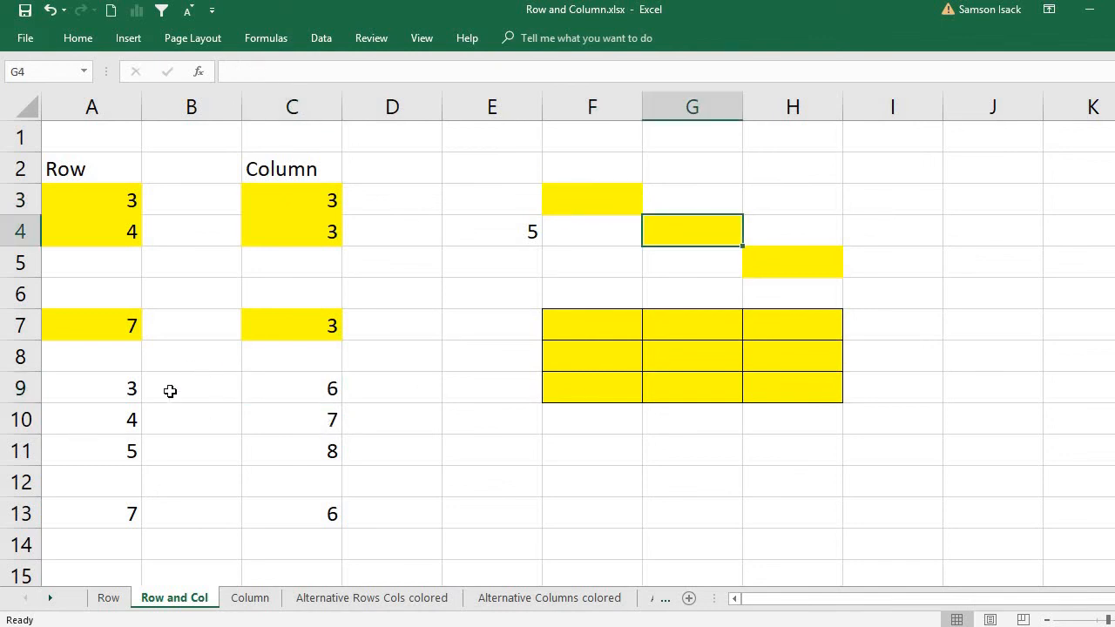
{"action": "left_click", "coordinate": [112, 424]}
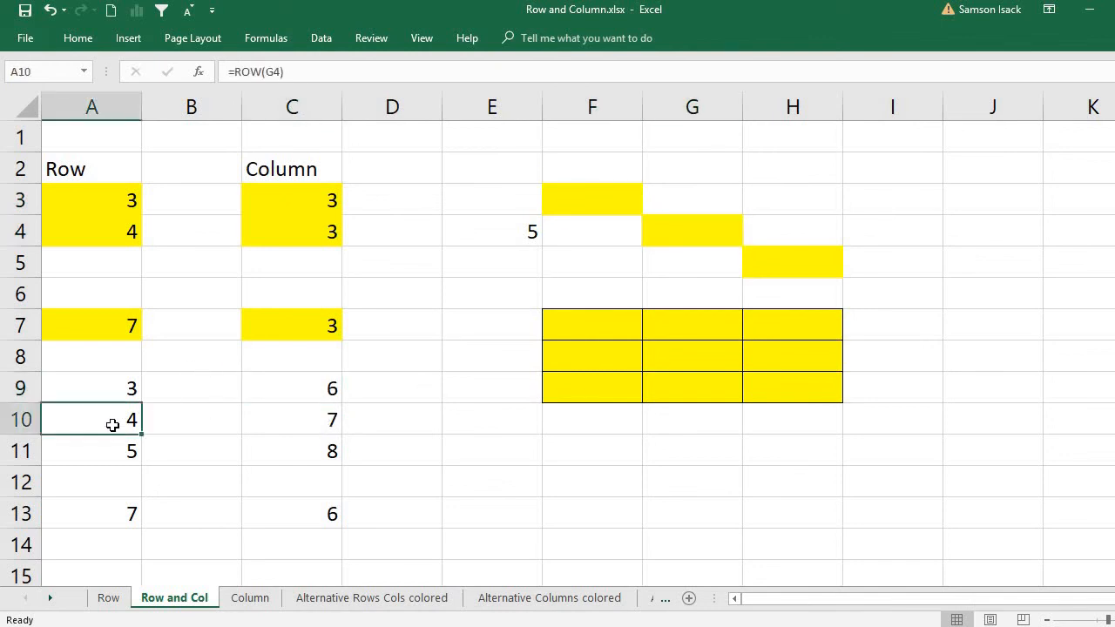
{"action": "left_click", "coordinate": [667, 227]}
{"action": "left_click", "coordinate": [331, 419]}
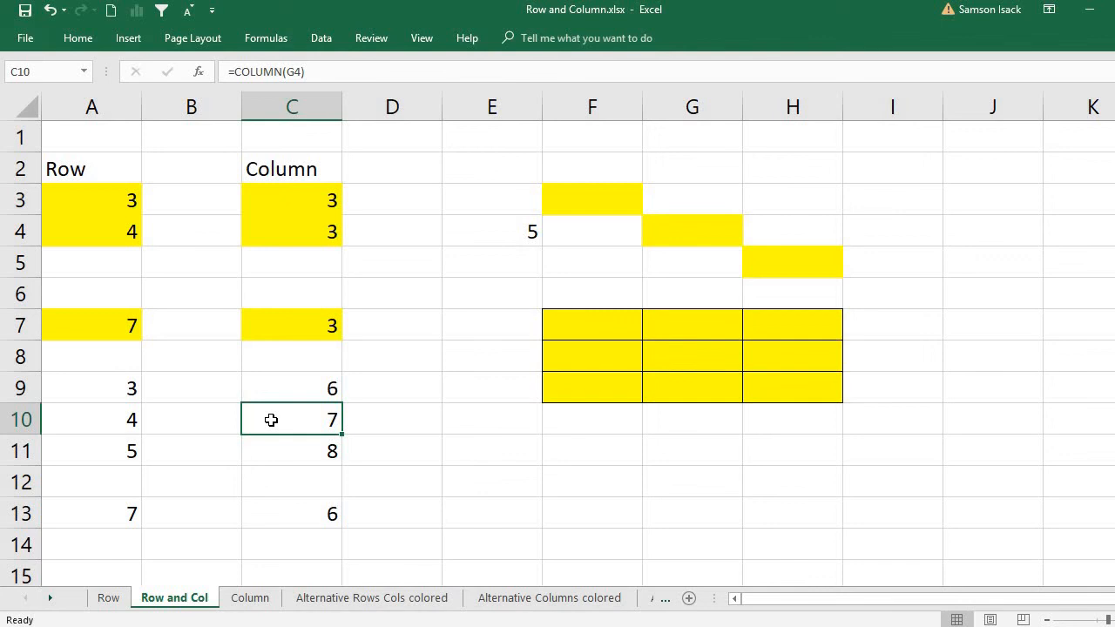
{"action": "left_click", "coordinate": [449, 367]}
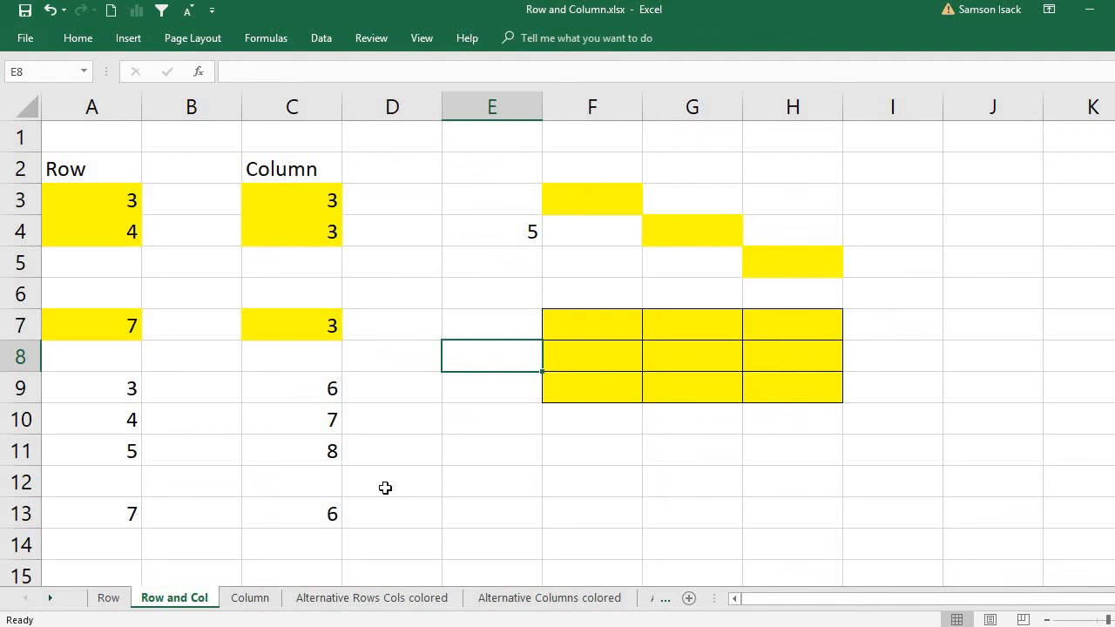
Try to enter =ROW(F7:H10,F3:H5) with two range references in cell E13
{"action": "double_click", "coordinate": [447, 518]}
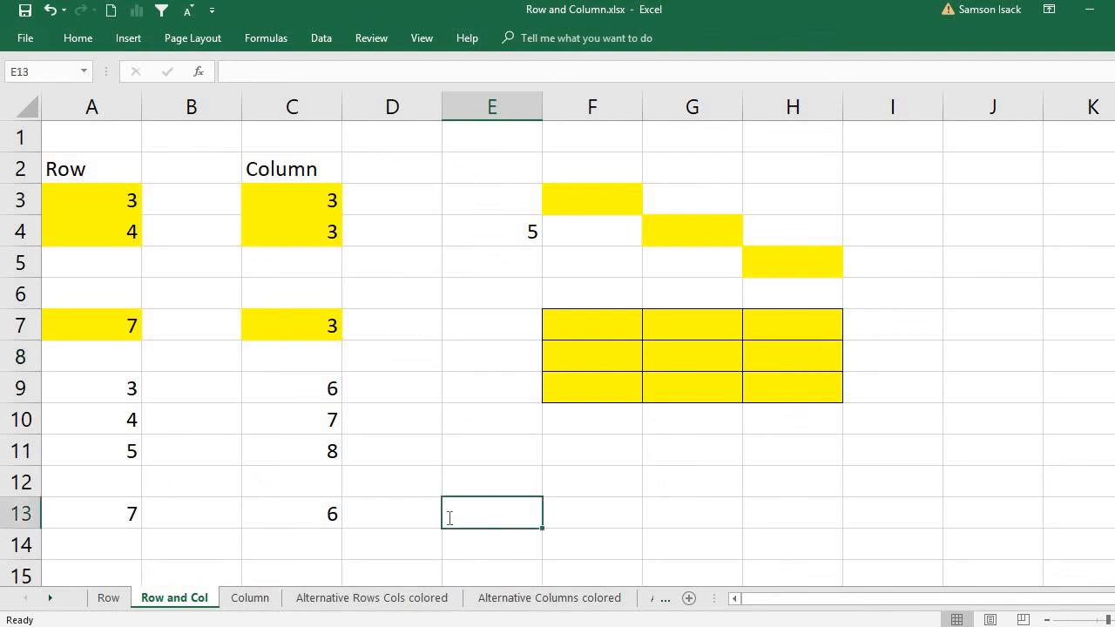
{"action": "type", "text": "="}
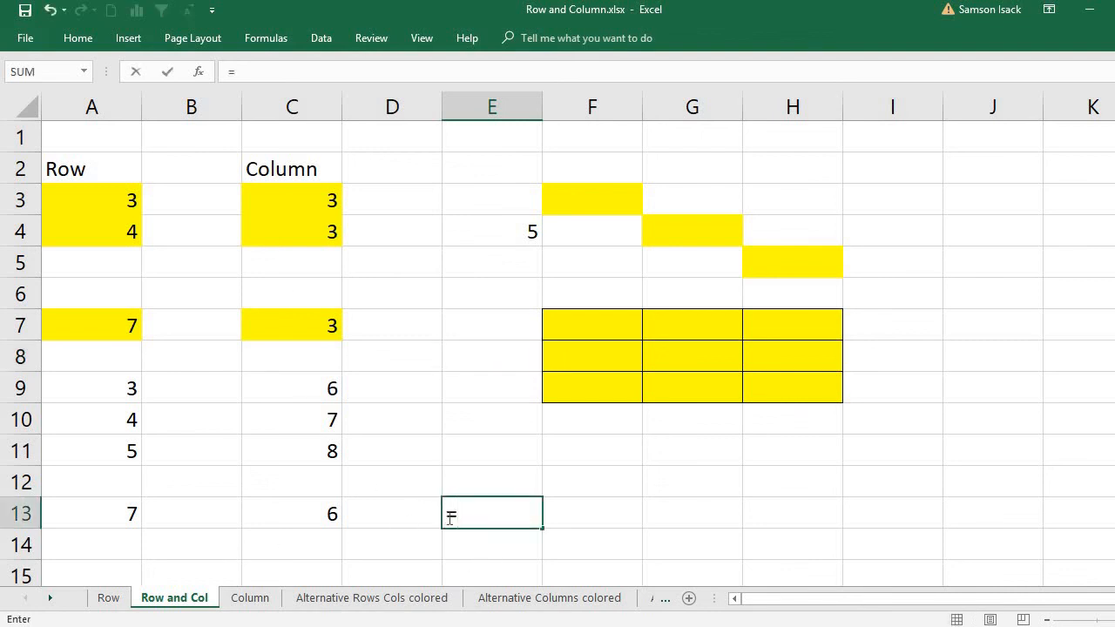
{"action": "type", "text": "row("}
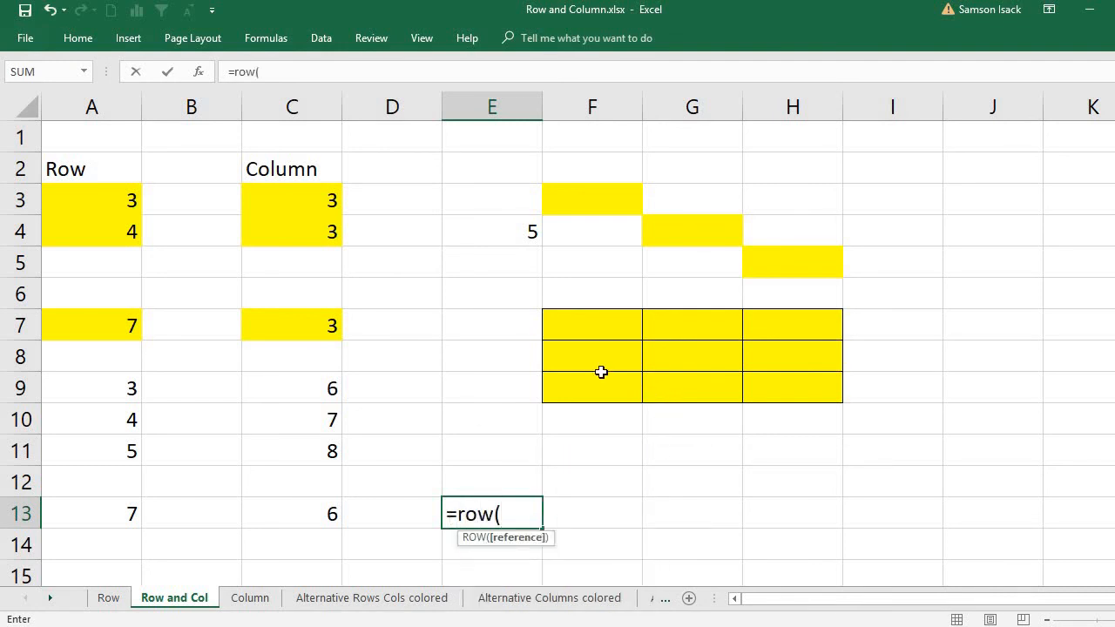
{"action": "left_click_drag", "start_coordinate": [578, 324], "coordinate": [814, 404]}
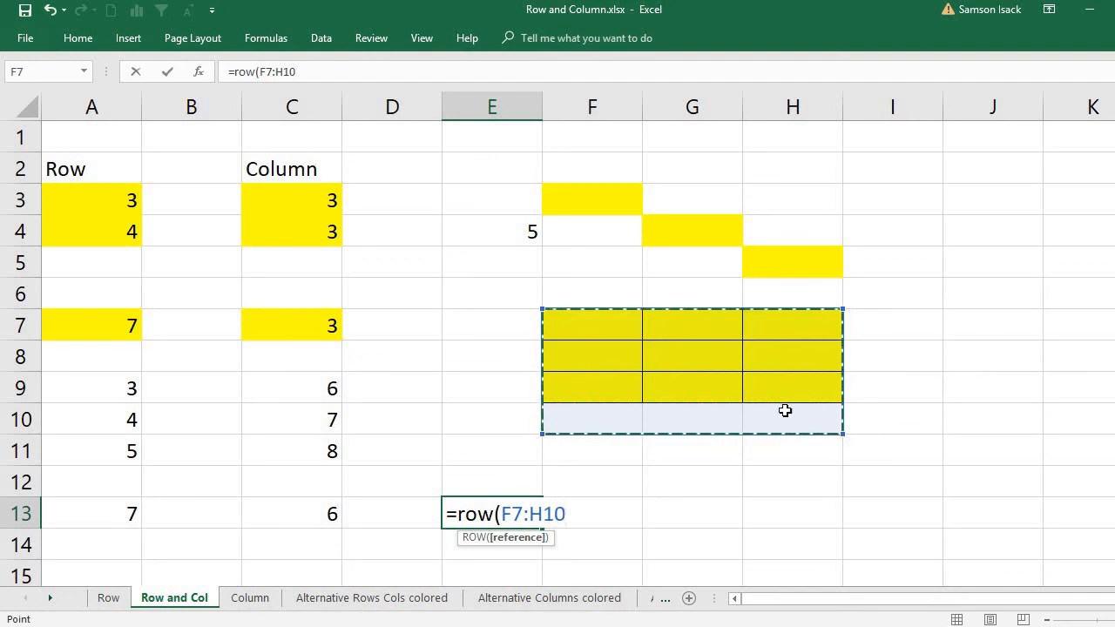
{"action": "type", "text": ","}
{"action": "left_click_drag", "start_coordinate": [566, 198], "coordinate": [811, 254]}
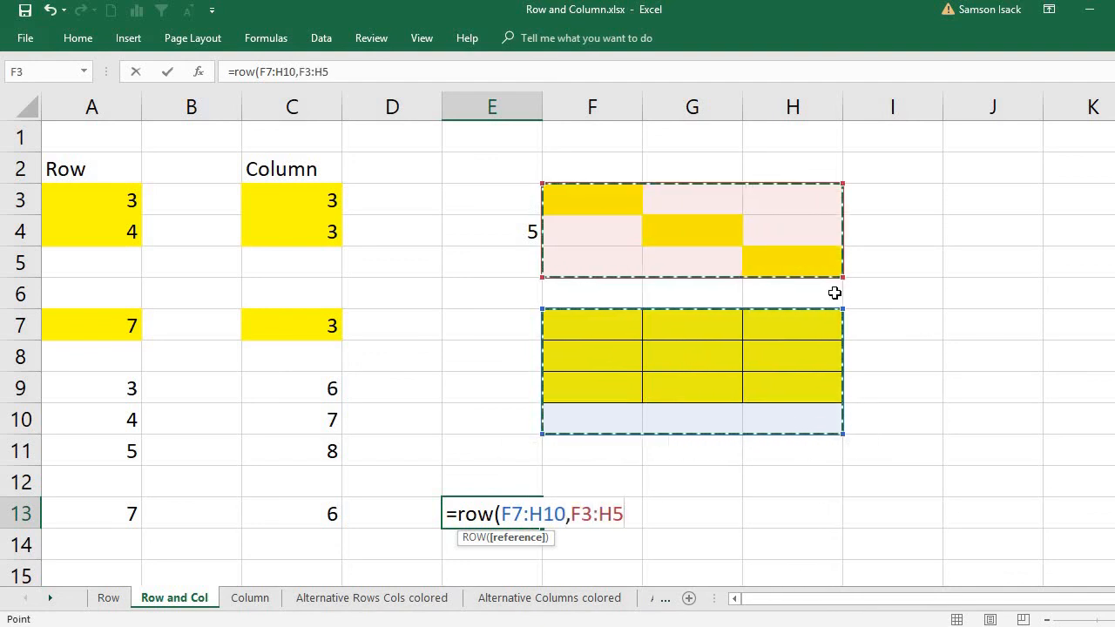
{"action": "type", "text": ")\\"}
{"action": "key", "text": "BackSpace"}
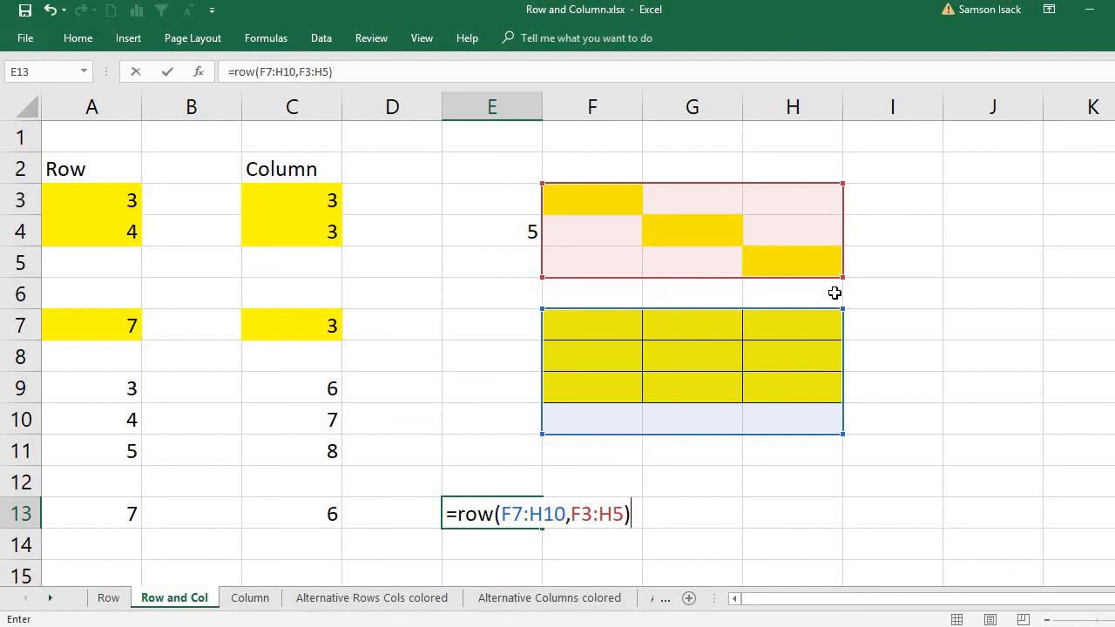
{"action": "key", "text": "Return"}
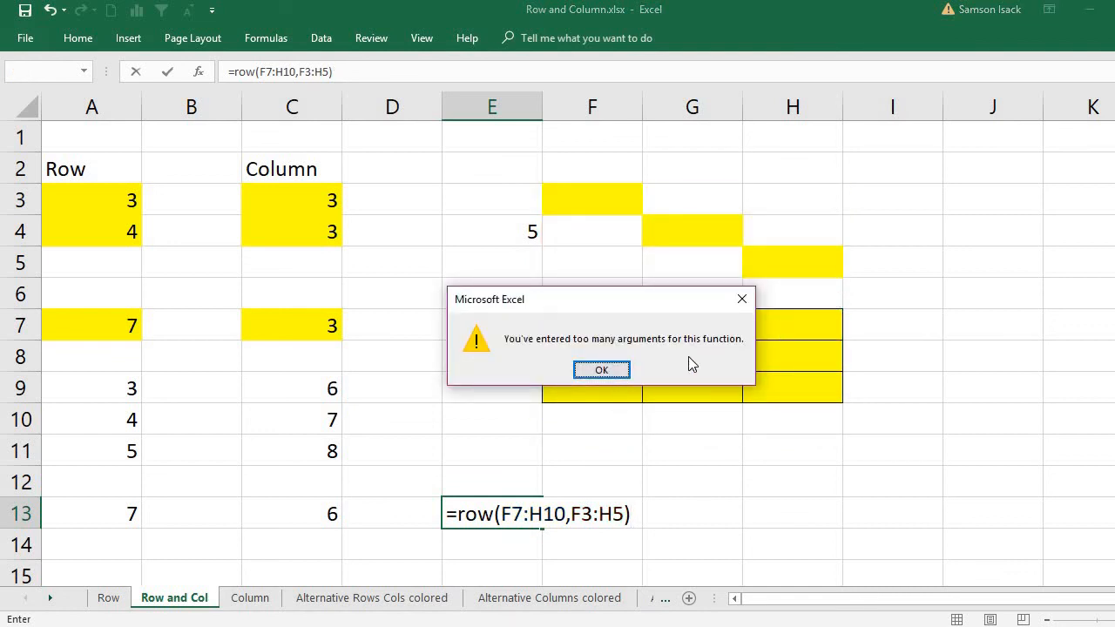
{"action": "left_click", "coordinate": [600, 370]}
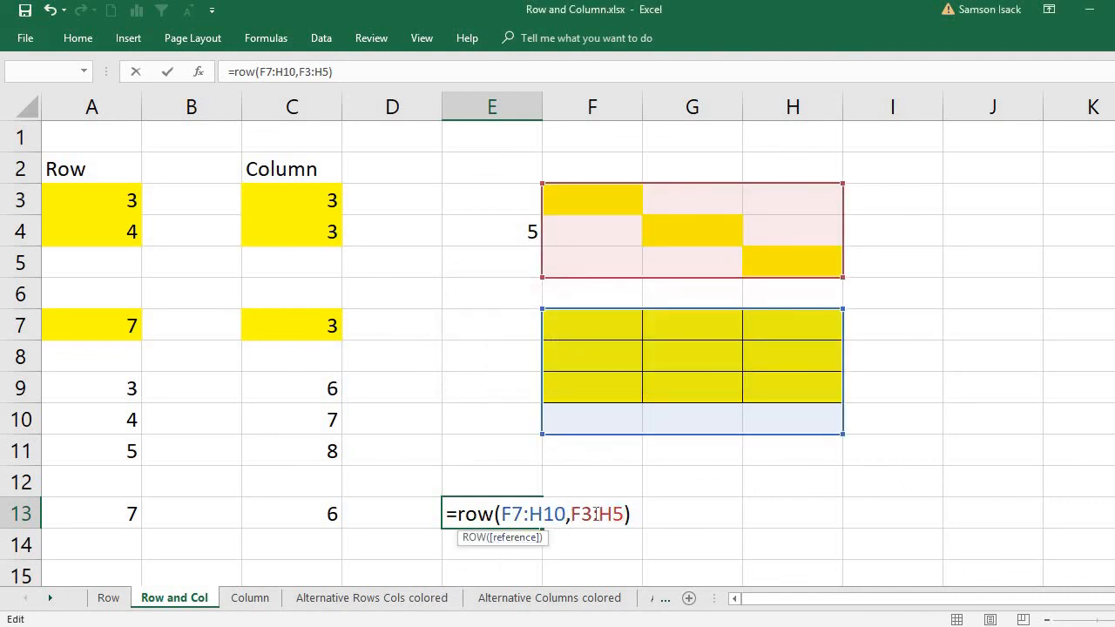
Remove the second range from the formula in E13 and replace ROW with COLUMN, making it =COLUMN(F7:H10)
{"action": "left_click_drag", "start_coordinate": [567, 514], "coordinate": [625, 514]}
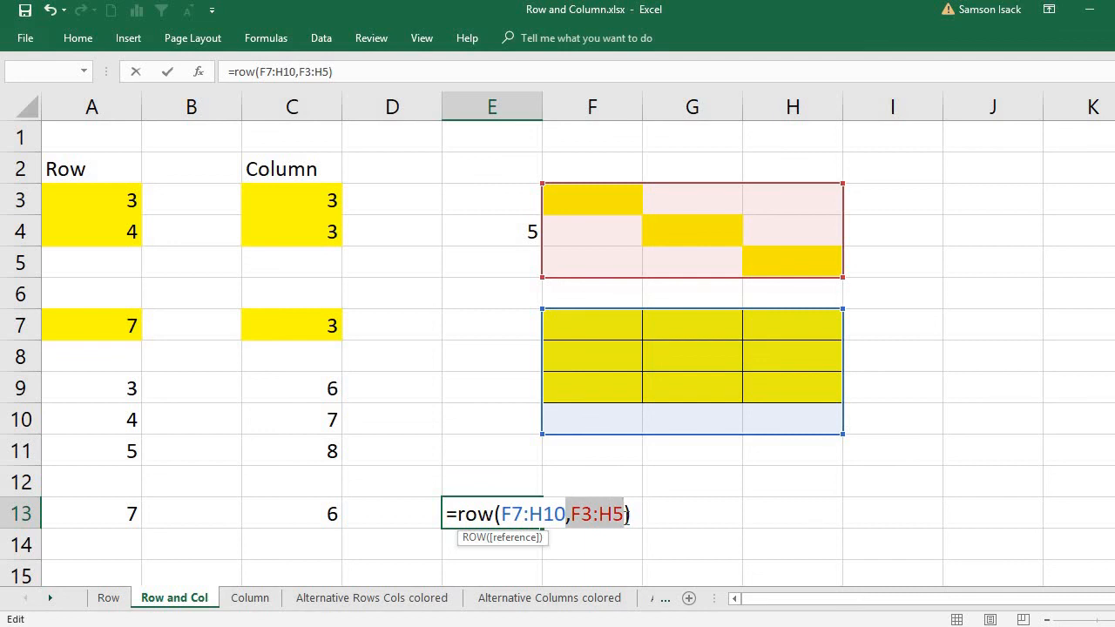
{"action": "key", "text": "BackSpace"}
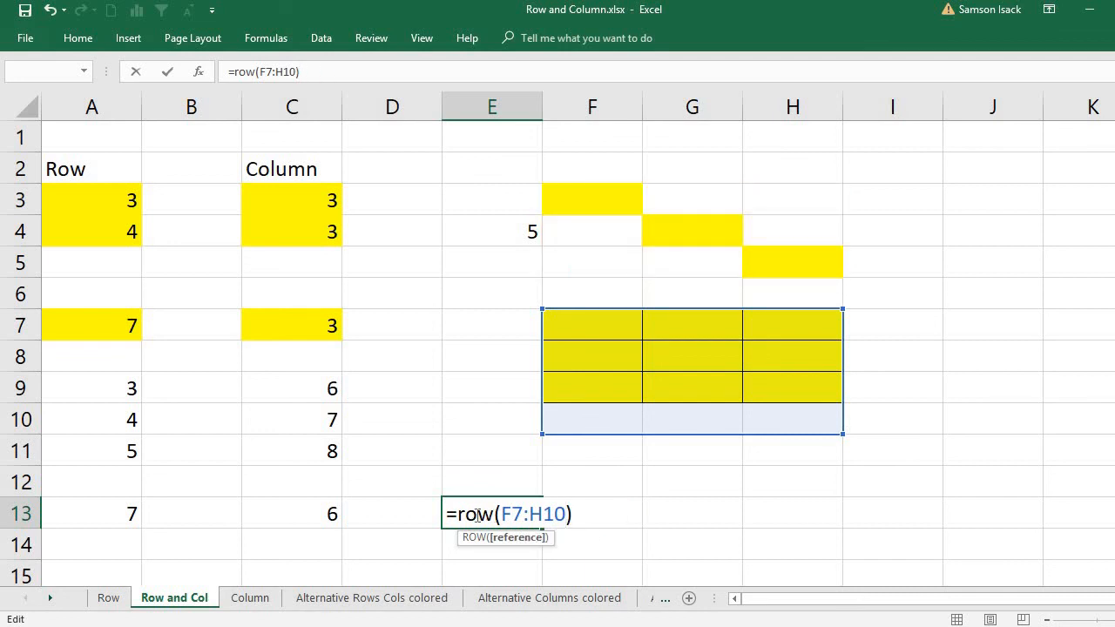
{"action": "left_click_drag", "start_coordinate": [494, 514], "coordinate": [459, 520]}
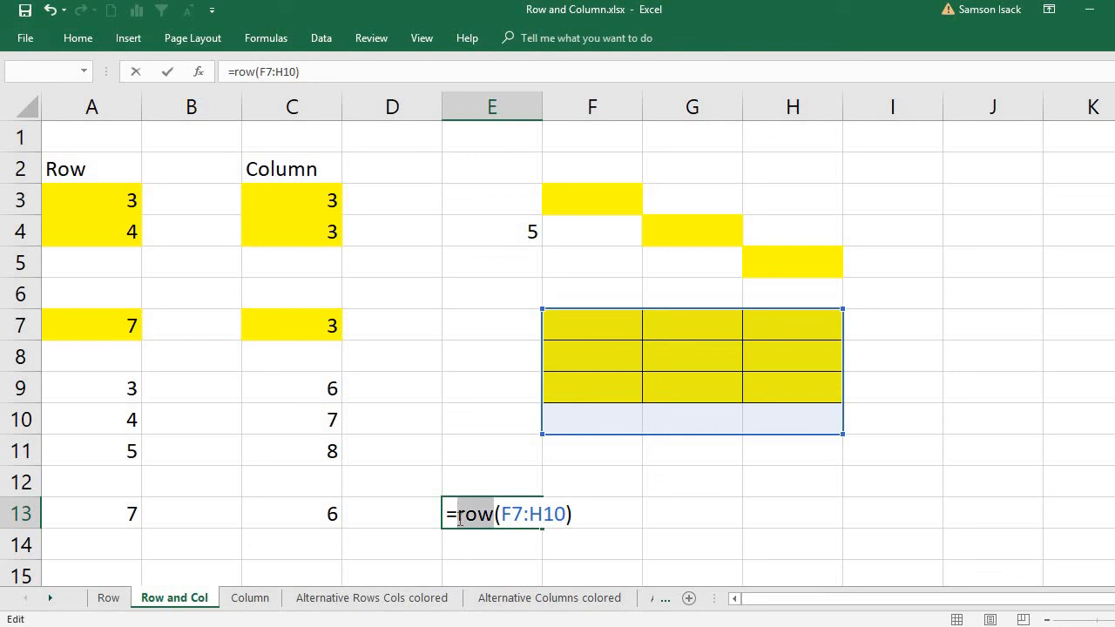
{"action": "type", "text": "column"}
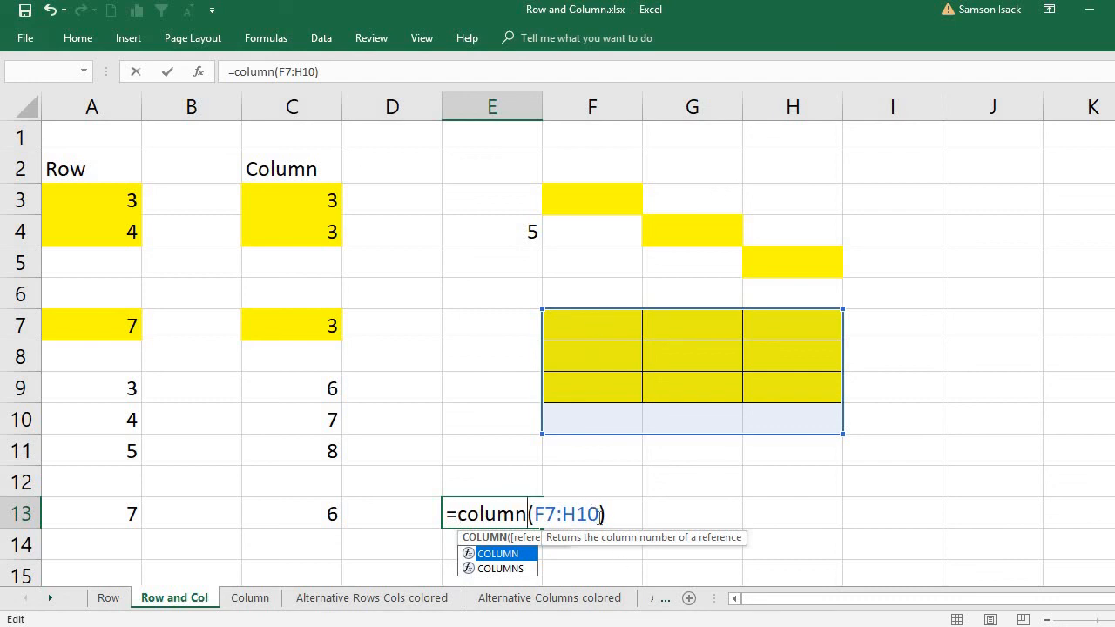
{"action": "left_click", "coordinate": [600, 514]}
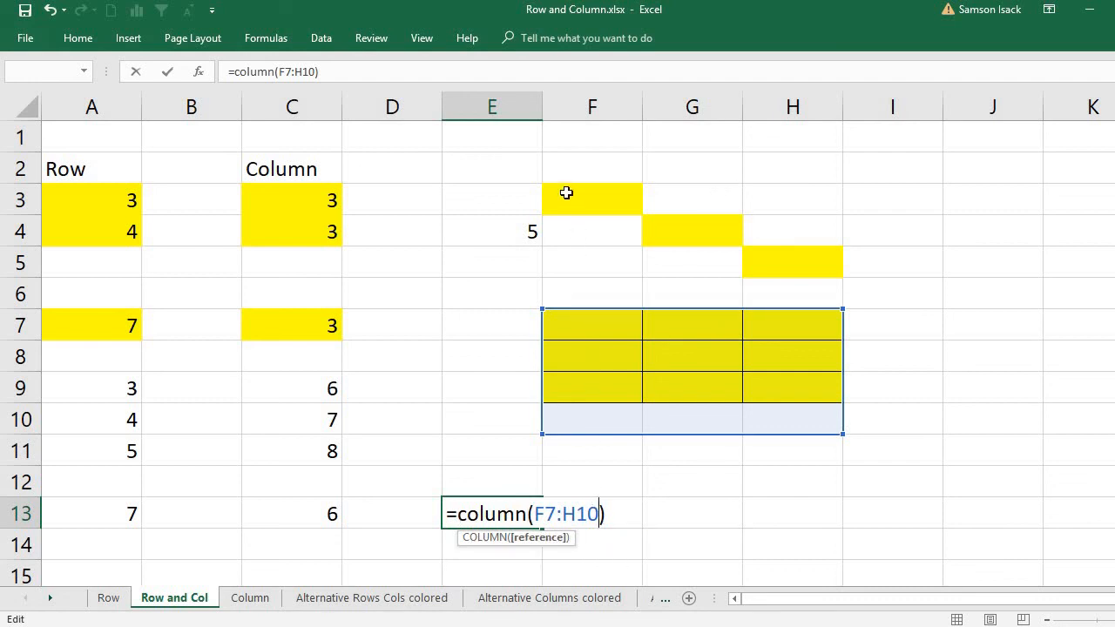
{"action": "left_click_drag", "start_coordinate": [566, 193], "coordinate": [753, 233]}
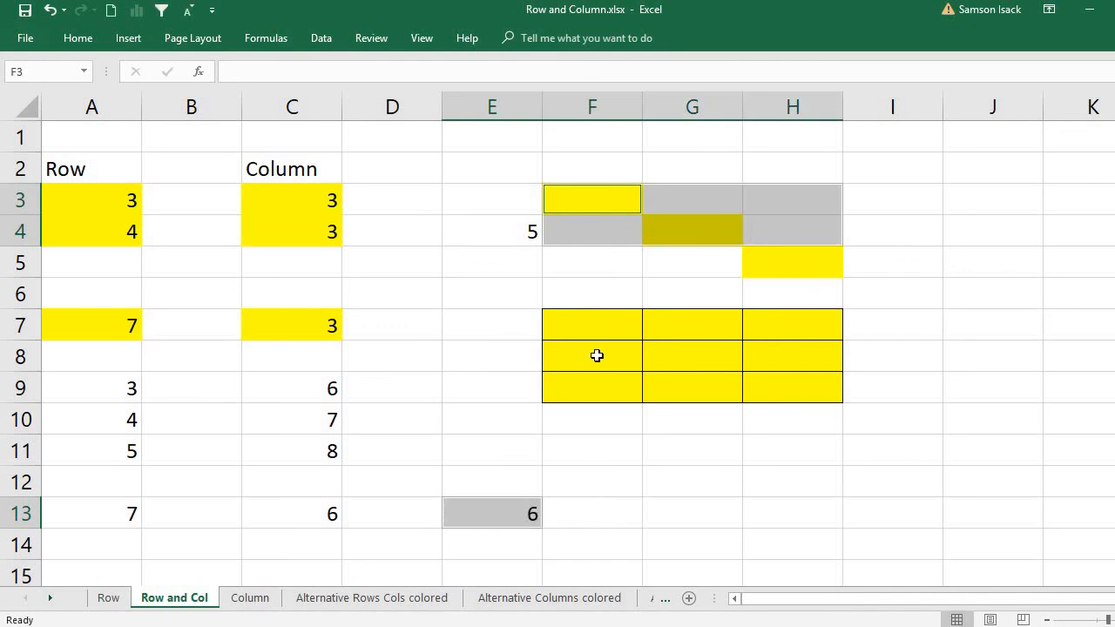
Try to enter =COLUMN(F7:H9,F3:H5) with two range references in cell E13
{"action": "left_click", "coordinate": [495, 514]}
{"action": "double_click", "coordinate": [494, 514]}
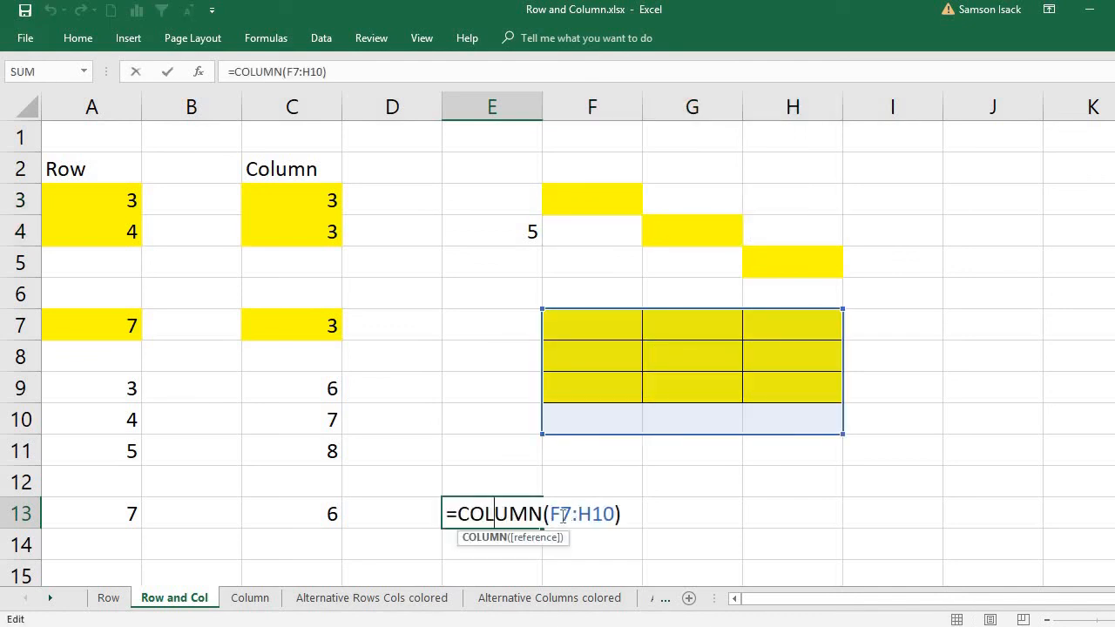
{"action": "left_click_drag", "start_coordinate": [548, 514], "coordinate": [610, 514]}
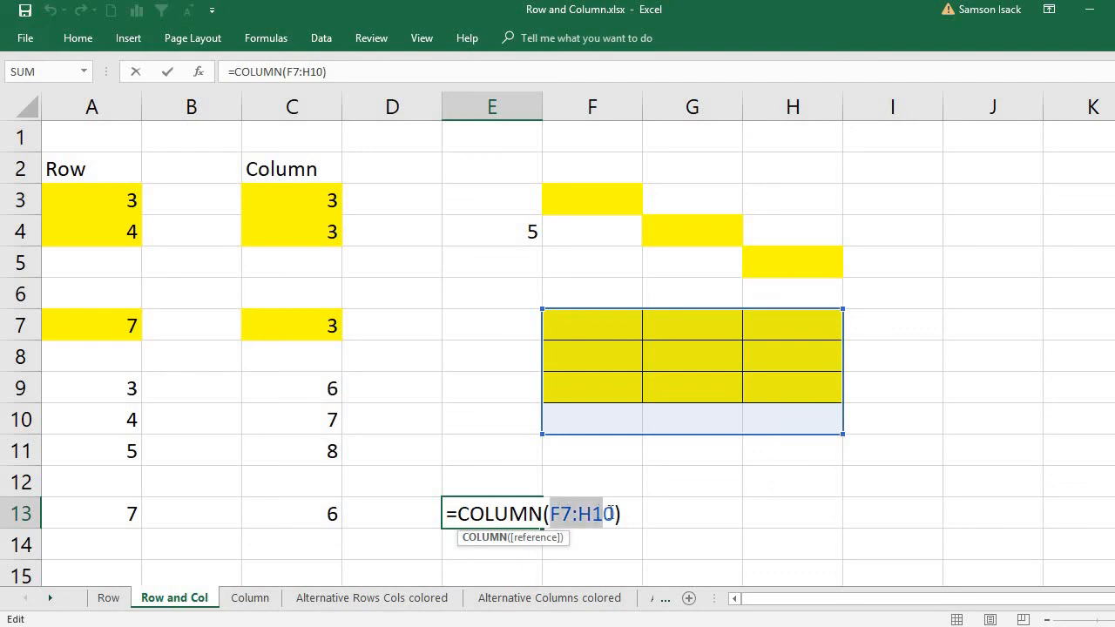
{"action": "left_click_drag", "start_coordinate": [592, 317], "coordinate": [747, 370]}
{"action": "type", "text": ","}
{"action": "left_click_drag", "start_coordinate": [586, 207], "coordinate": [796, 262]}
{"action": "key", "text": "Return"}
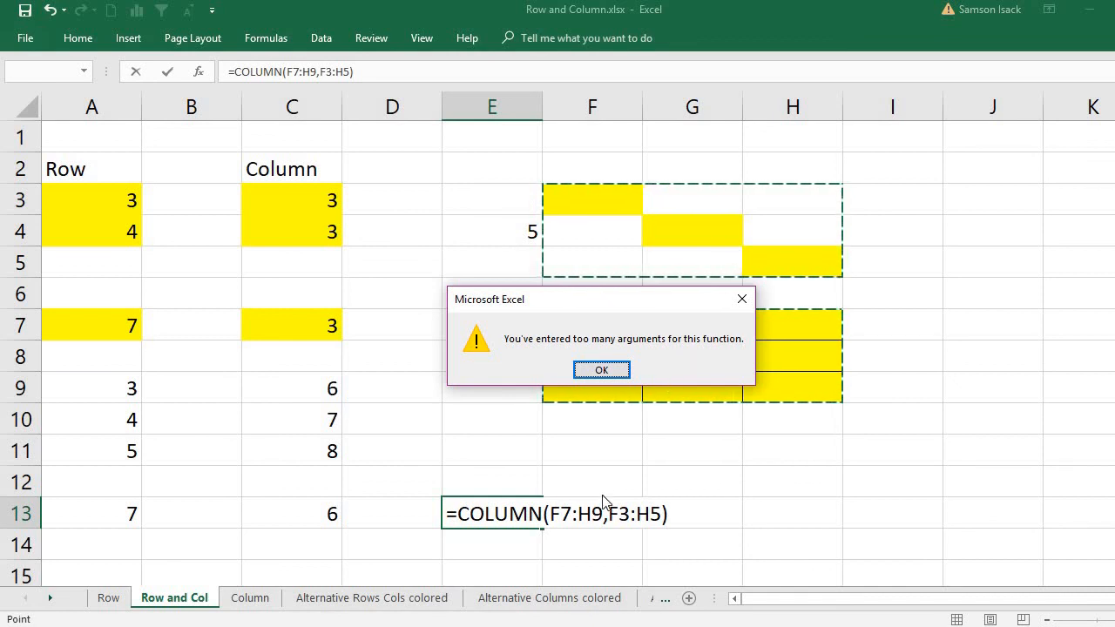
{"action": "left_click", "coordinate": [603, 369]}
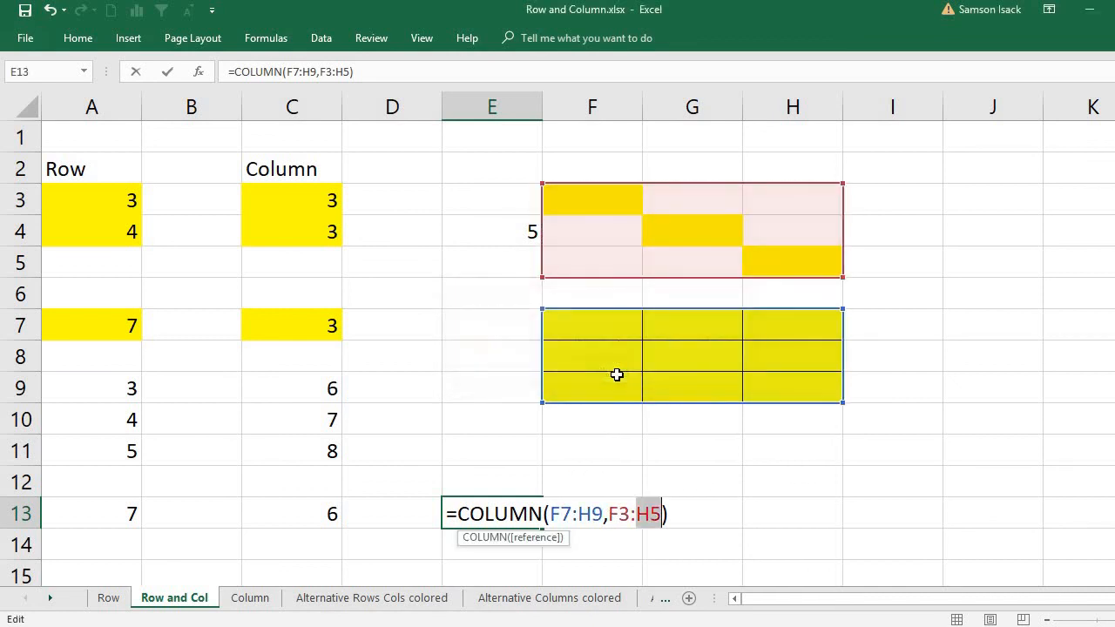
Delete the whole COLUMN formula from cell E13 so the cell is empty
{"action": "left_click_drag", "start_coordinate": [662, 513], "coordinate": [603, 514]}
{"action": "key", "text": "BackSpace"}
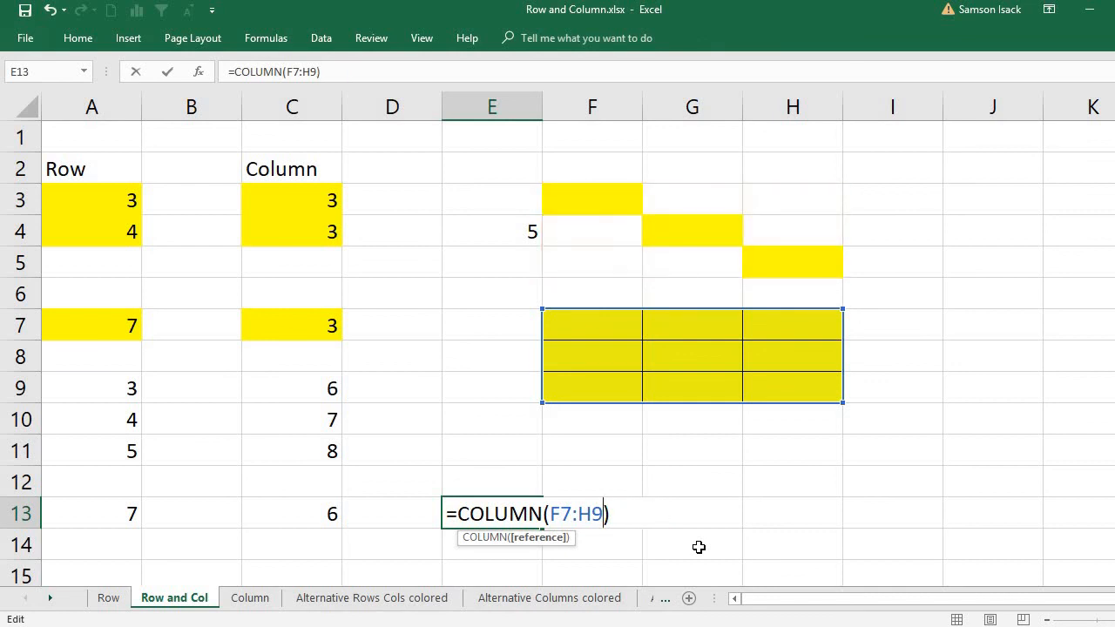
{"action": "key", "text": "Delete"}
{"action": "key", "text": "BackSpace"}
{"action": "key", "text": "BackSpace"}
{"action": "key", "text": "BackSpace"}
{"action": "key", "text": "BackSpace"}
{"action": "key", "text": "BackSpace"}
{"action": "key", "text": "BackSpace"}
{"action": "key", "text": "BackSpace"}
{"action": "key", "text": "BackSpace"}
{"action": "key", "text": "BackSpace"}
{"action": "key", "text": "BackSpace"}
{"action": "key", "text": "BackSpace"}
{"action": "key", "text": "BackSpace"}
{"action": "key", "text": "BackSpace"}
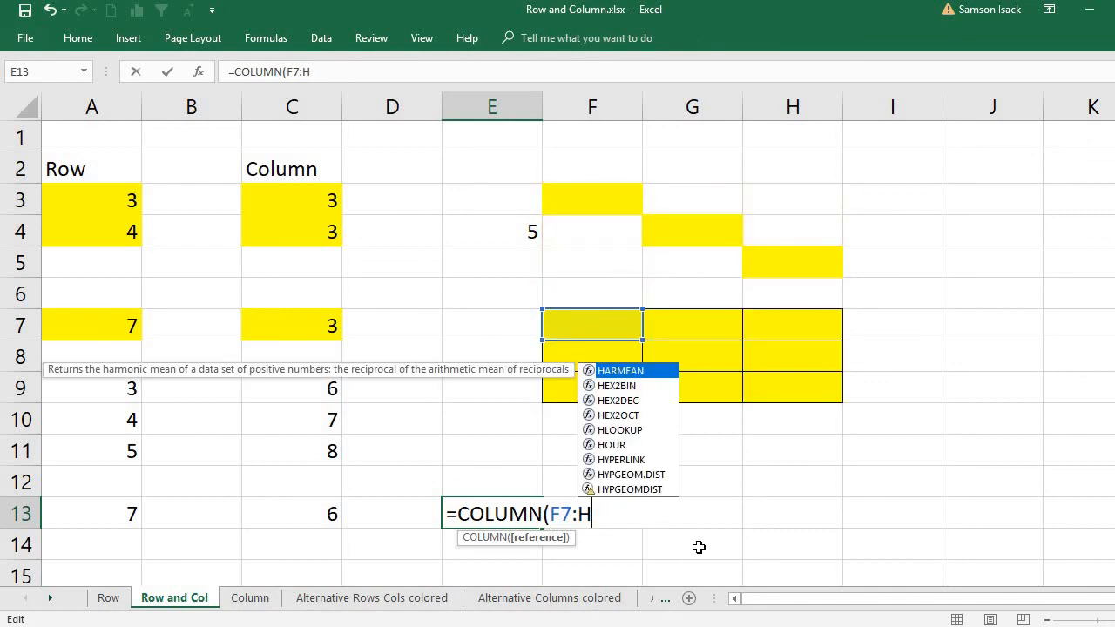
{"action": "key", "text": "Return"}
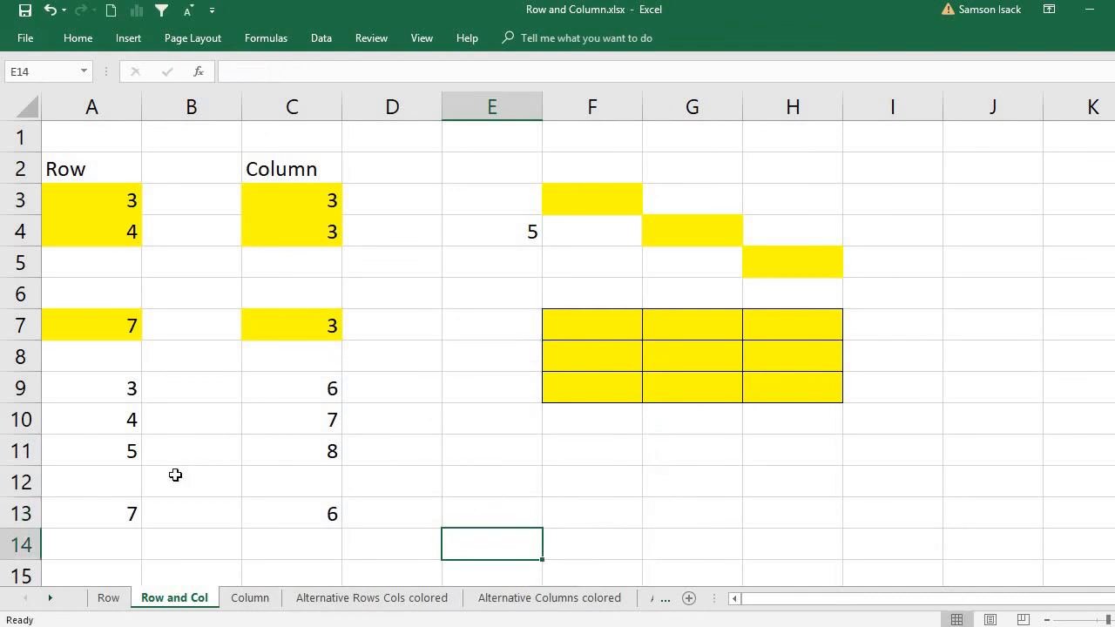
Review the ROW formula in cell A13 and the Row and Column headings in A2 and C2
{"action": "left_click", "coordinate": [122, 513]}
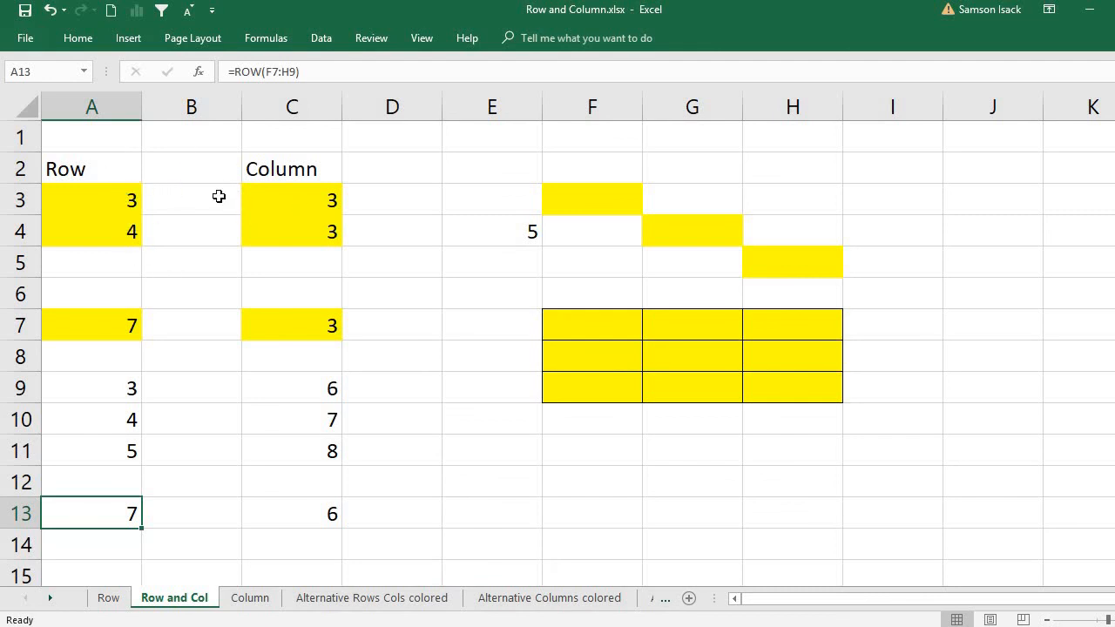
{"action": "left_click", "coordinate": [108, 178]}
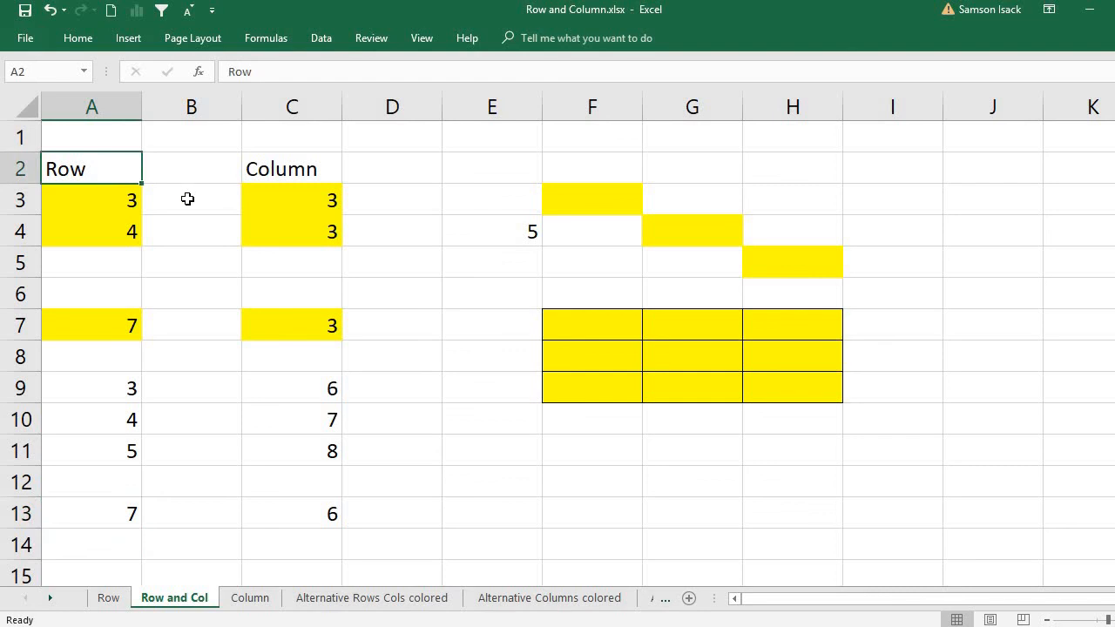
{"action": "left_click", "coordinate": [294, 169]}
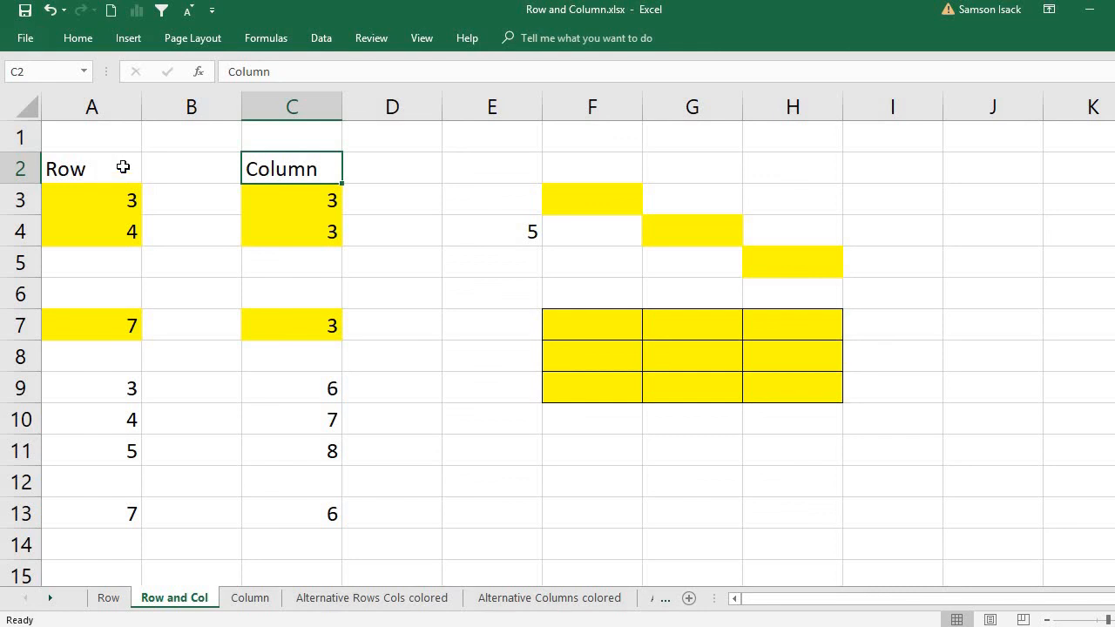
{"action": "left_click", "coordinate": [123, 167]}
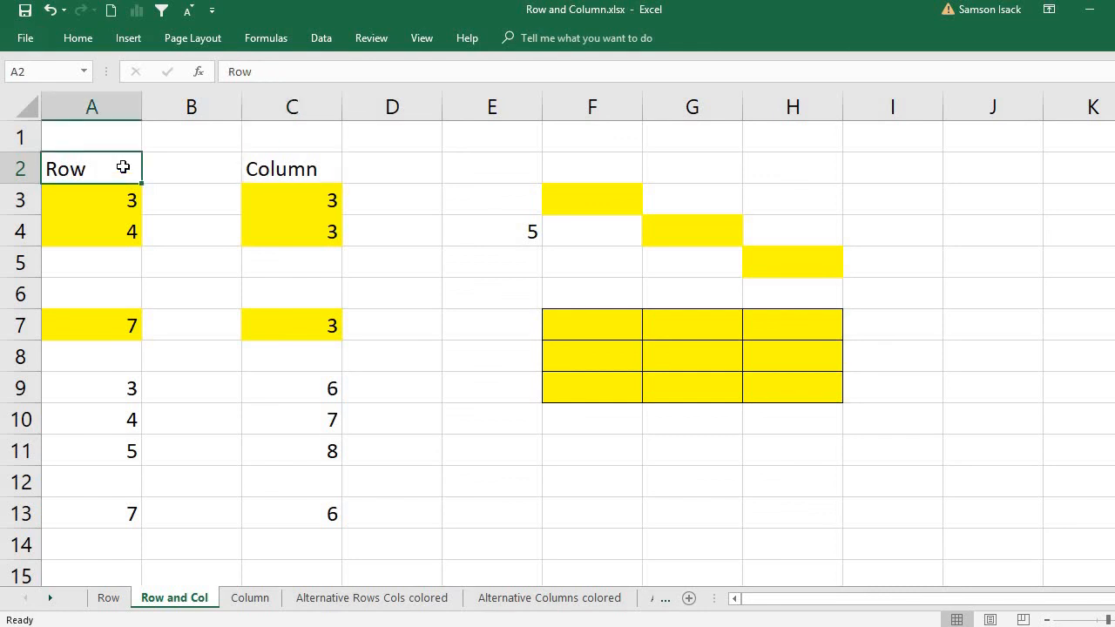